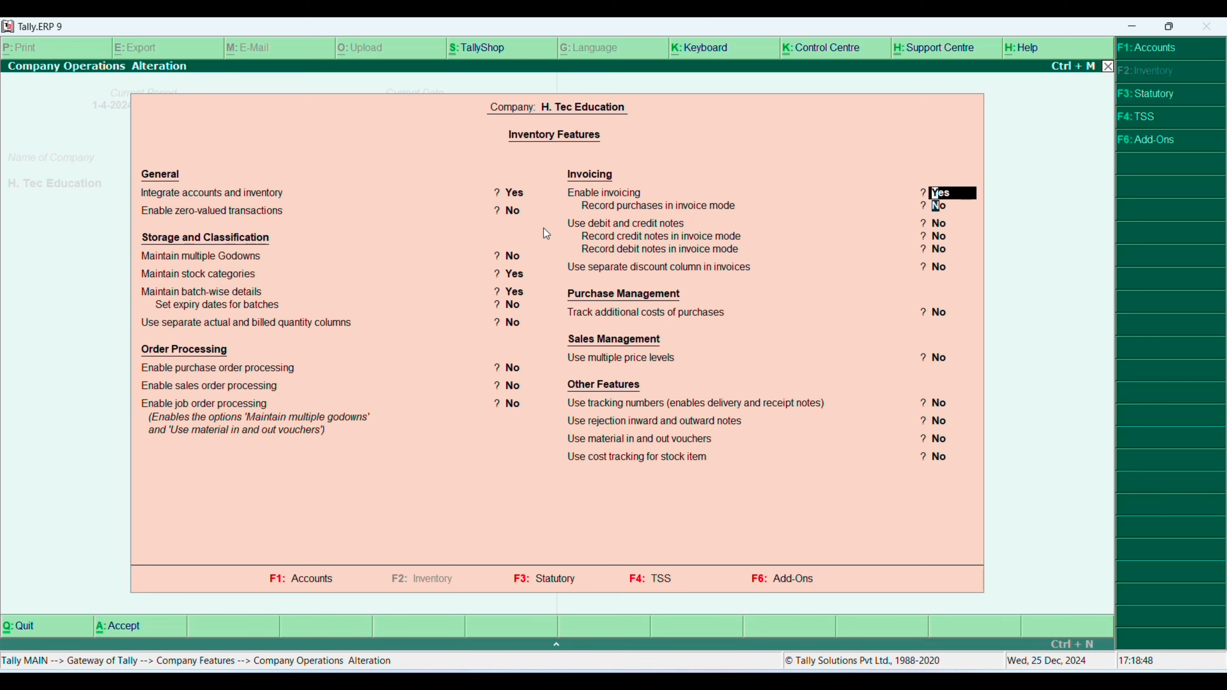
# - Save the company's inventory features and return to the Gateway of Tally
pyautogui.press('Return')
pyautogui.hotkey('ctrl', 'a')
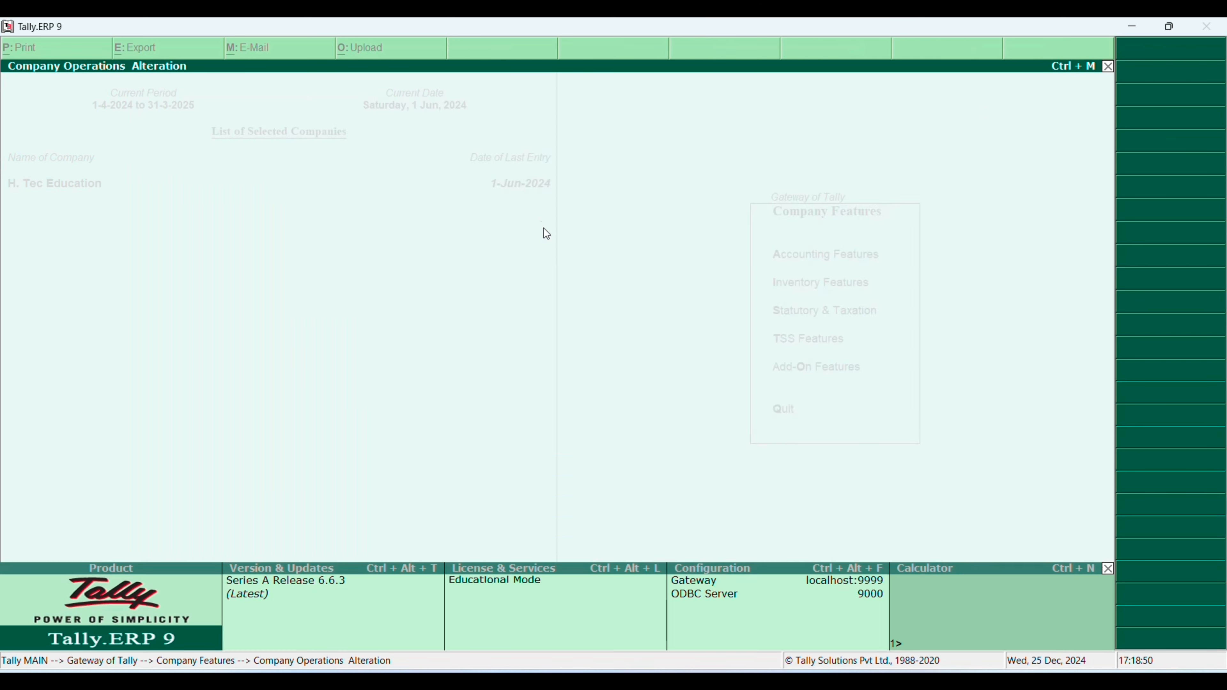
pyautogui.press('Escape')
# - Create a single stock category named 750ml under Primary
pyautogui.press('Down')
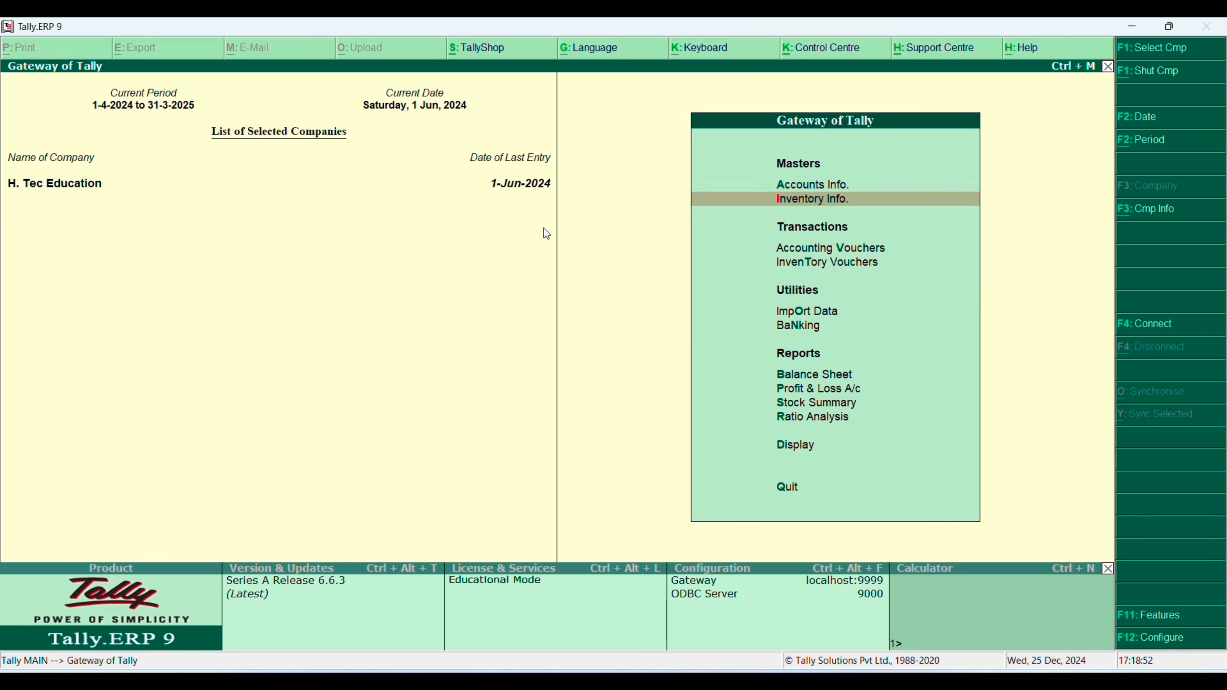
pyautogui.press('Return')
pyautogui.press('Down')
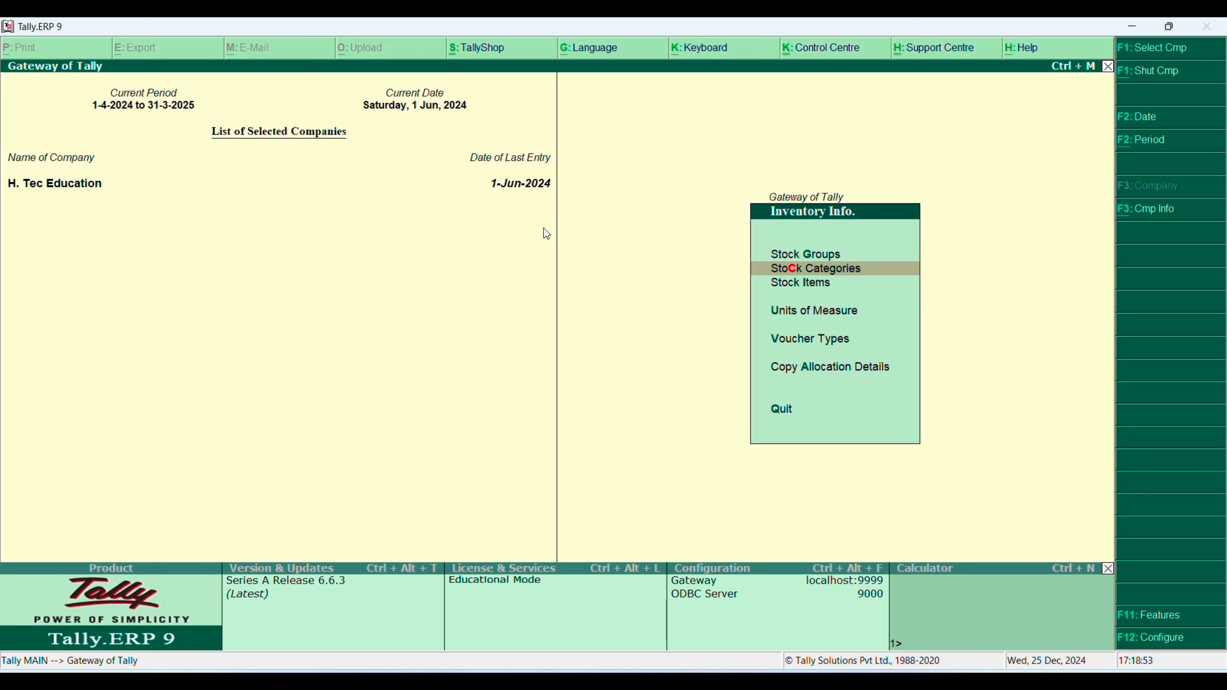
pyautogui.press('Up')
pyautogui.press('Down')
pyautogui.press('Down')
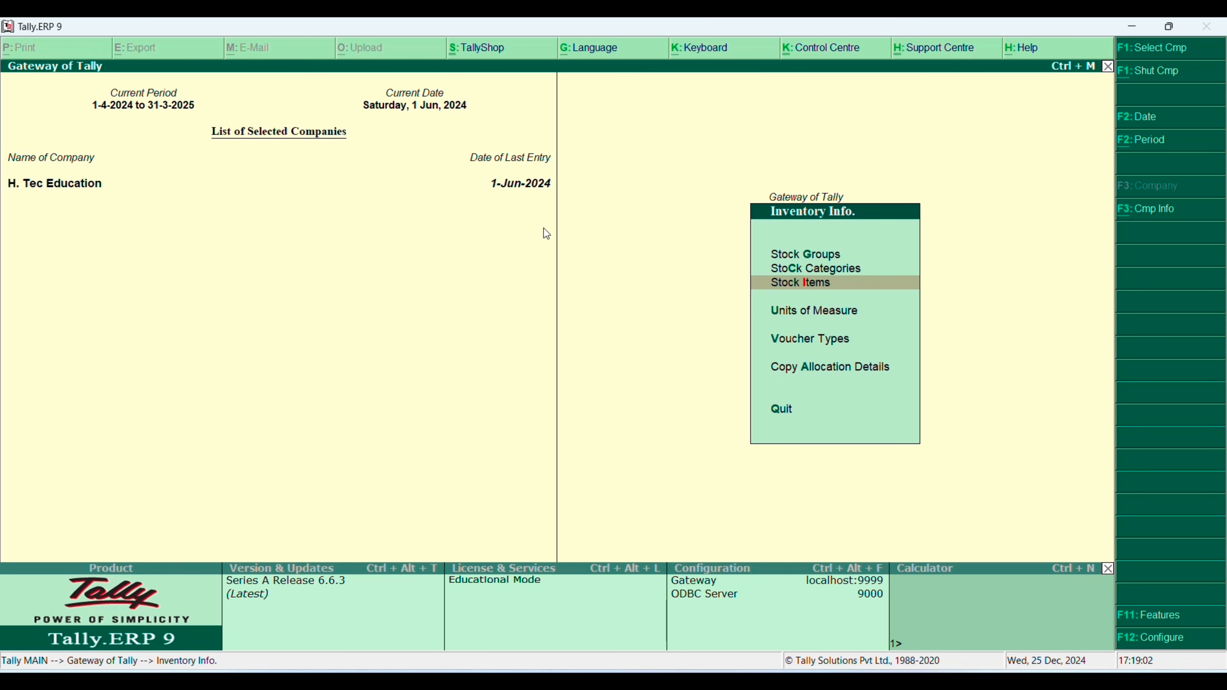
pyautogui.press('Up')
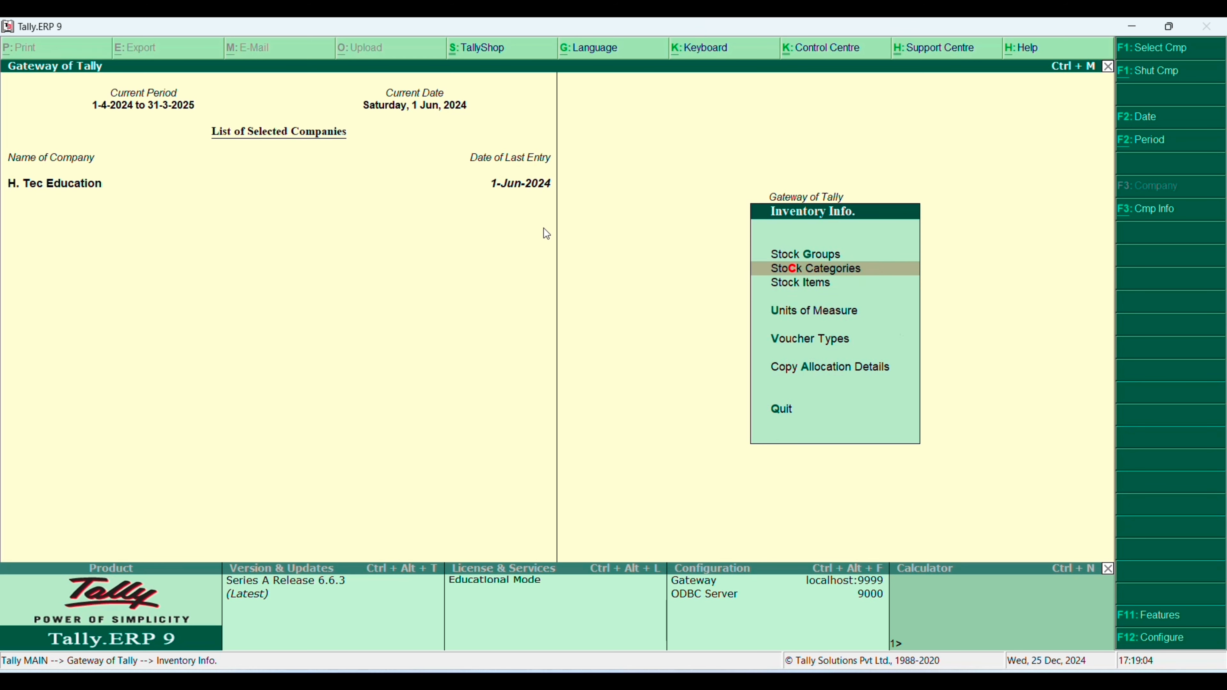
pyautogui.press('Return')
pyautogui.press('Return')
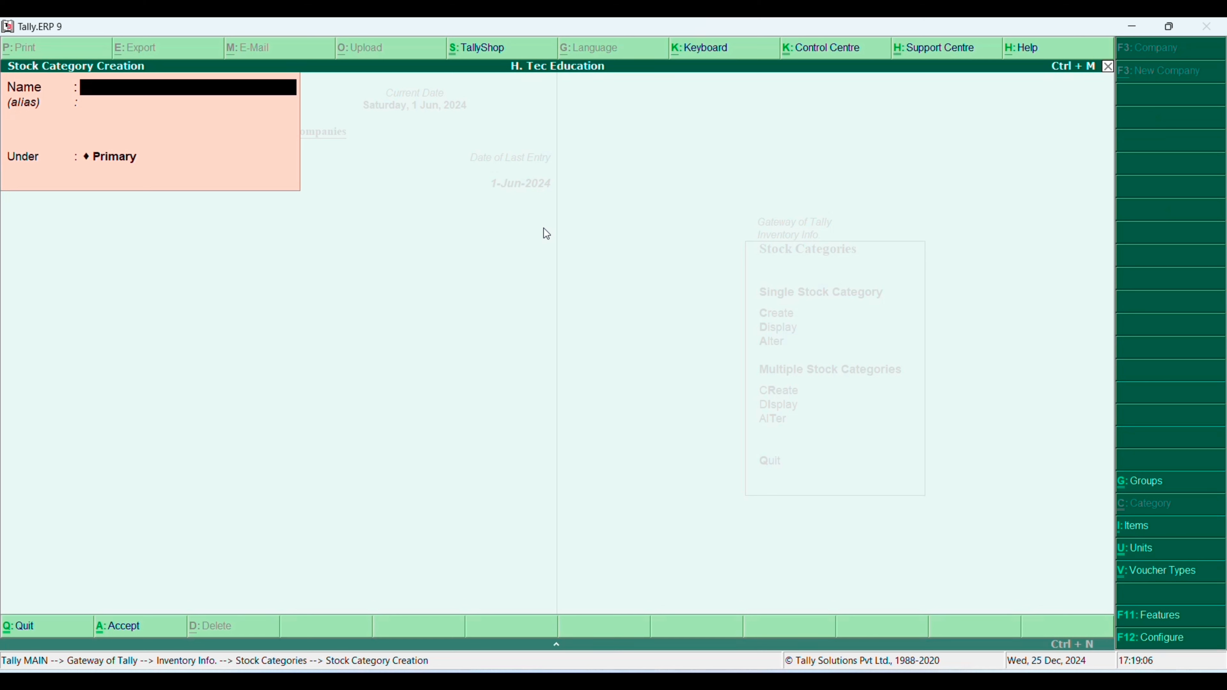
pyautogui.write('750ml')
pyautogui.press('Return')
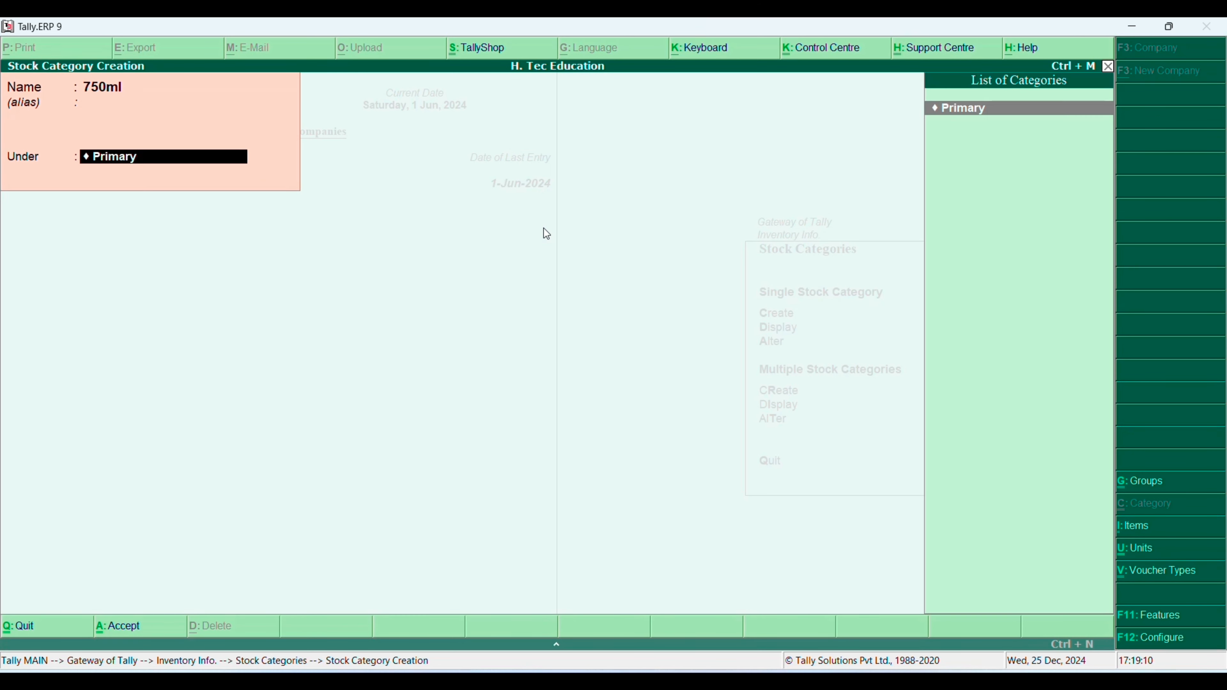
pyautogui.press('Return')
# - Create another stock category named 2ltr under Primary
pyautogui.write('2l')
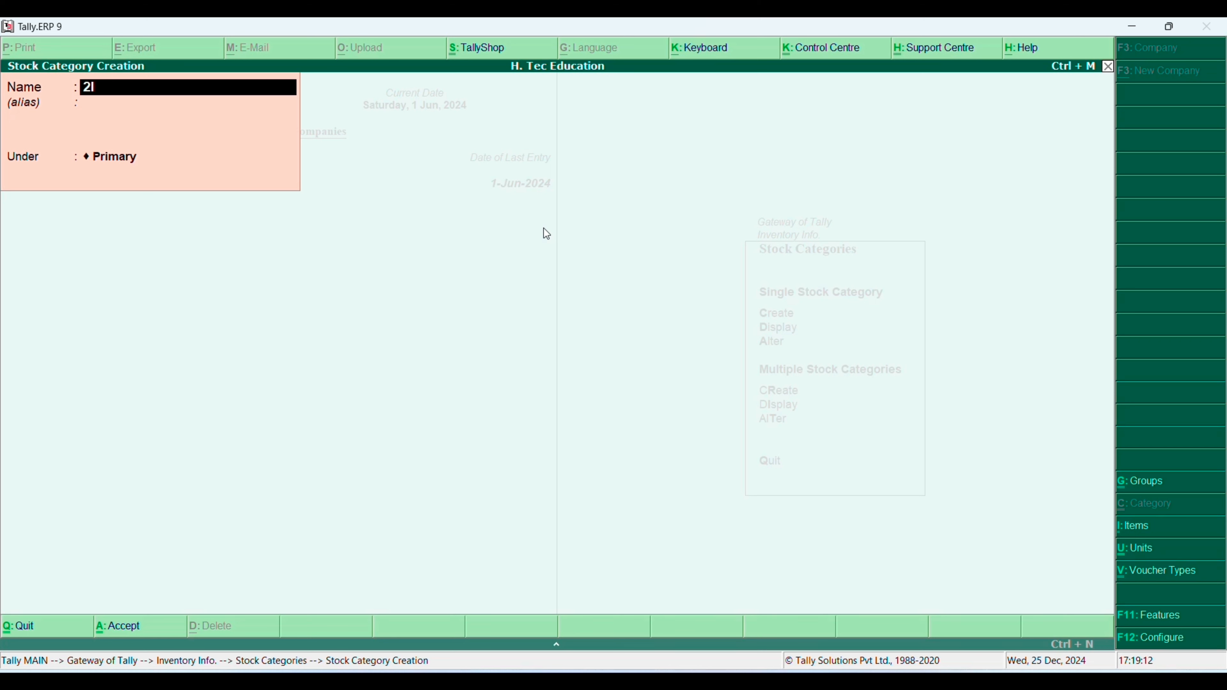
pyautogui.write('tr')
pyautogui.press('Return')
pyautogui.press('Return')
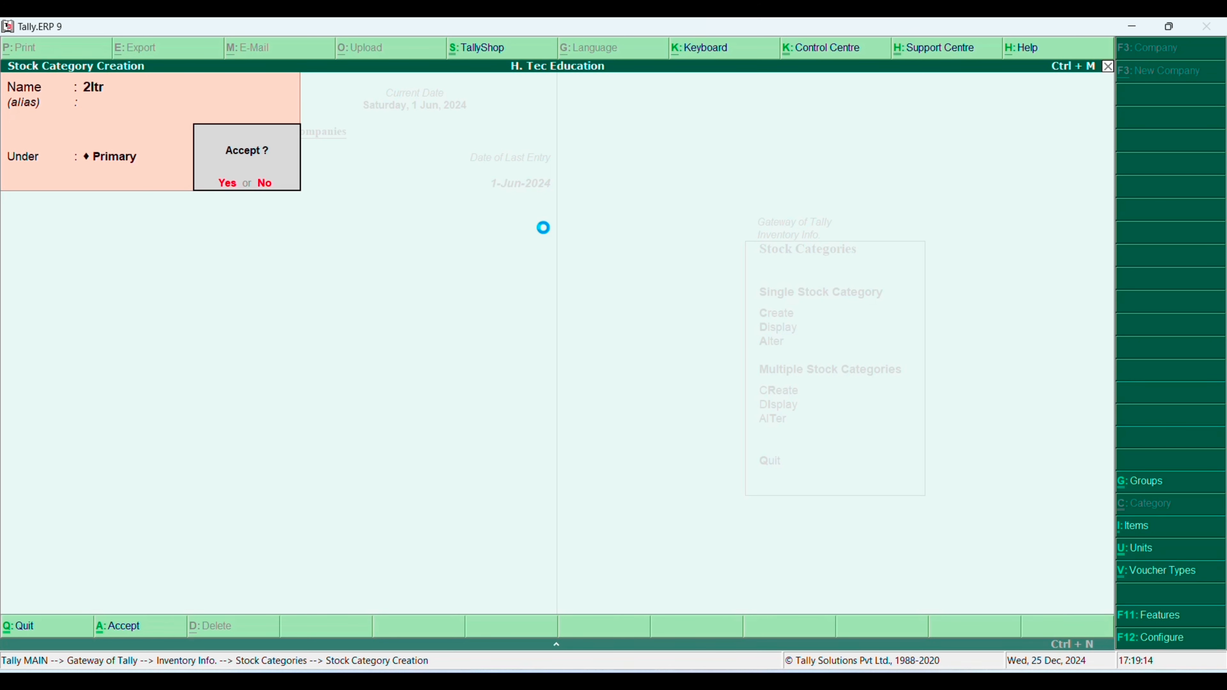
pyautogui.press('Return')
# - Create a third stock category named 1ltr under Primary and return to the Gateway of Tally
pyautogui.write('1ltr')
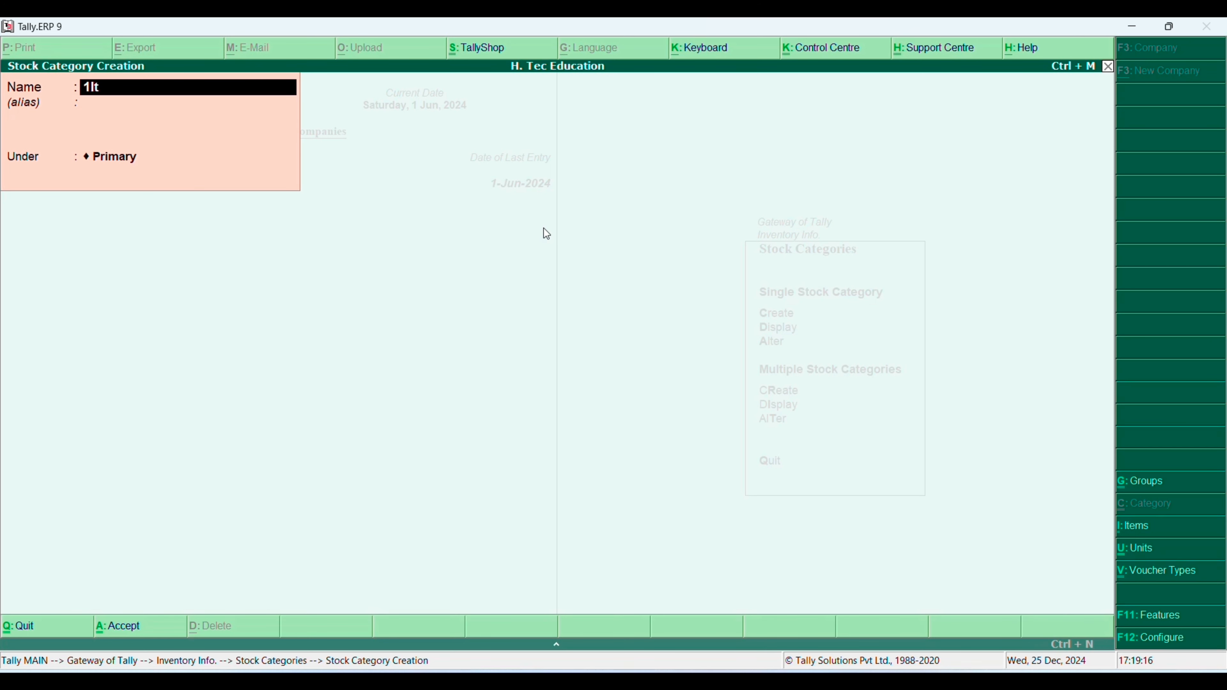
pyautogui.press('Return')
pyautogui.press('Return')
pyautogui.press('Return')
pyautogui.press('Escape')
pyautogui.press('Return')
pyautogui.press('Escape')
pyautogui.press('Escape')
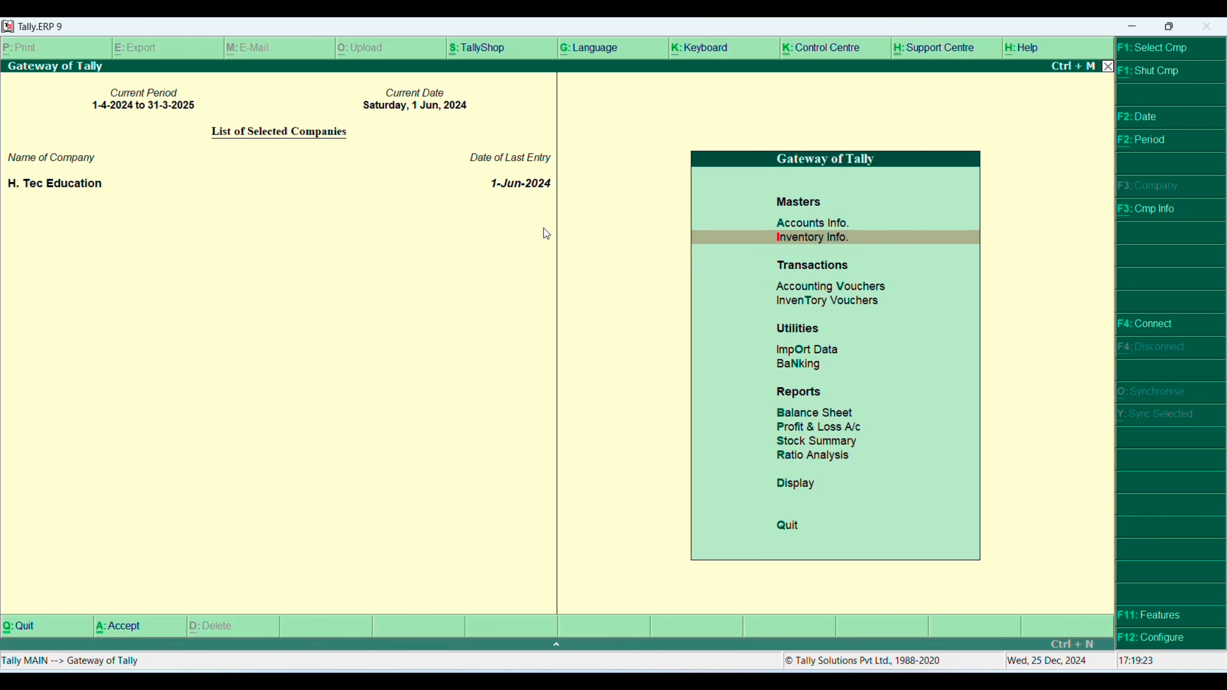
# - Start a single stock item named Limca 2ltr under Primary and assign it the 2ltr category
pyautogui.press('Return')
pyautogui.press('i')
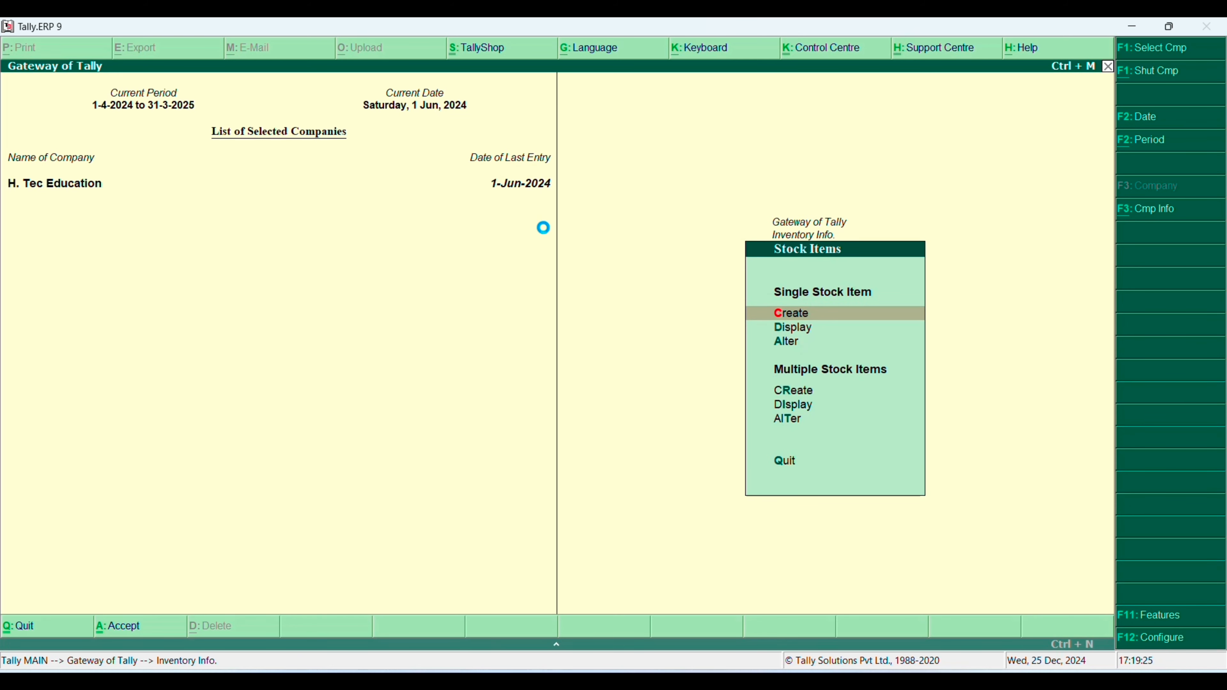
pyautogui.press('Return')
pyautogui.write('Limca')
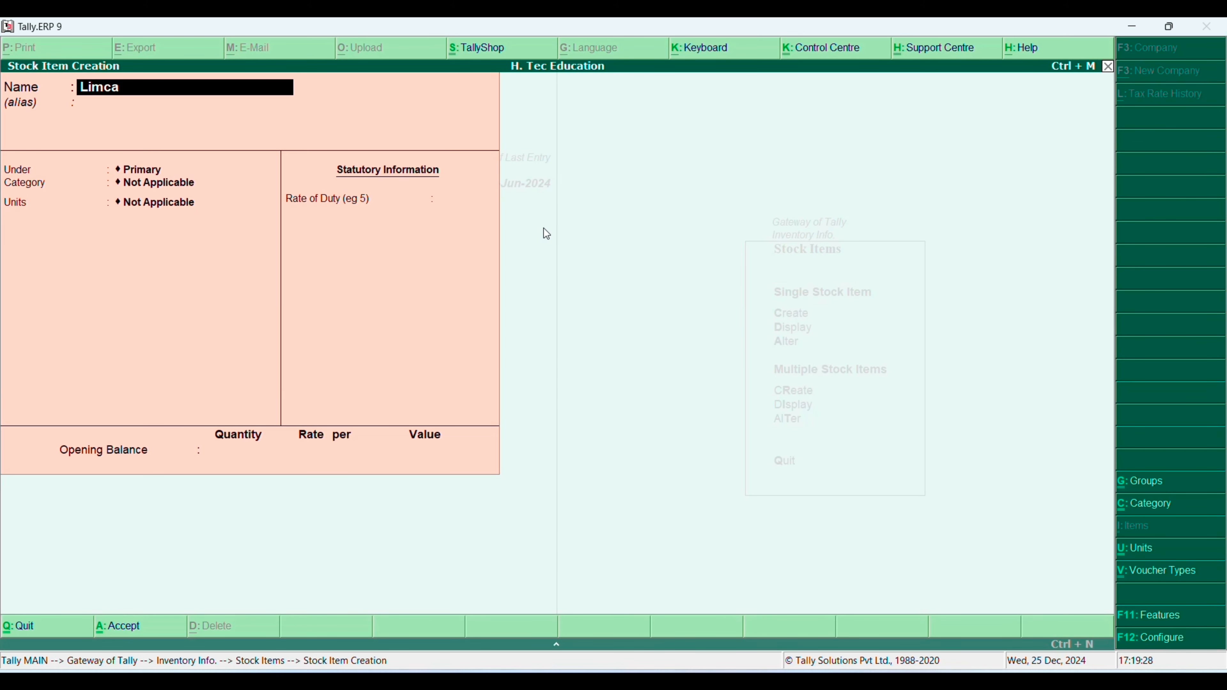
pyautogui.write(' 2lt')
pyautogui.press('Return')
pyautogui.press('Return')
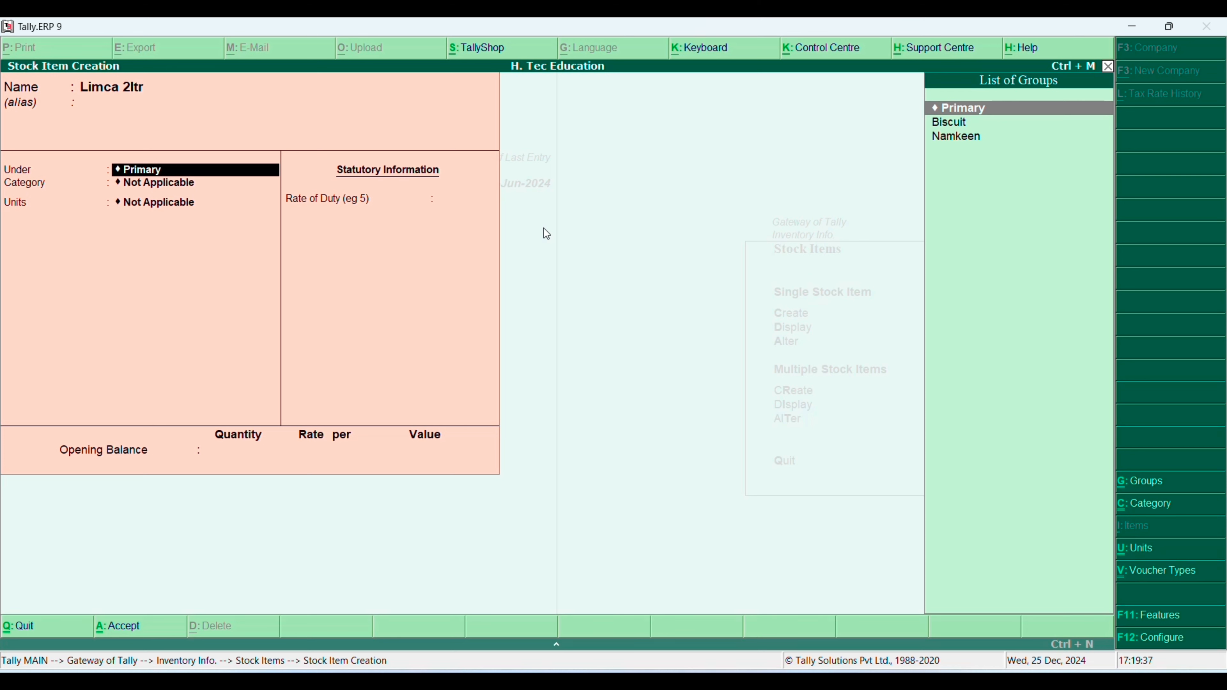
pyautogui.press('Return')
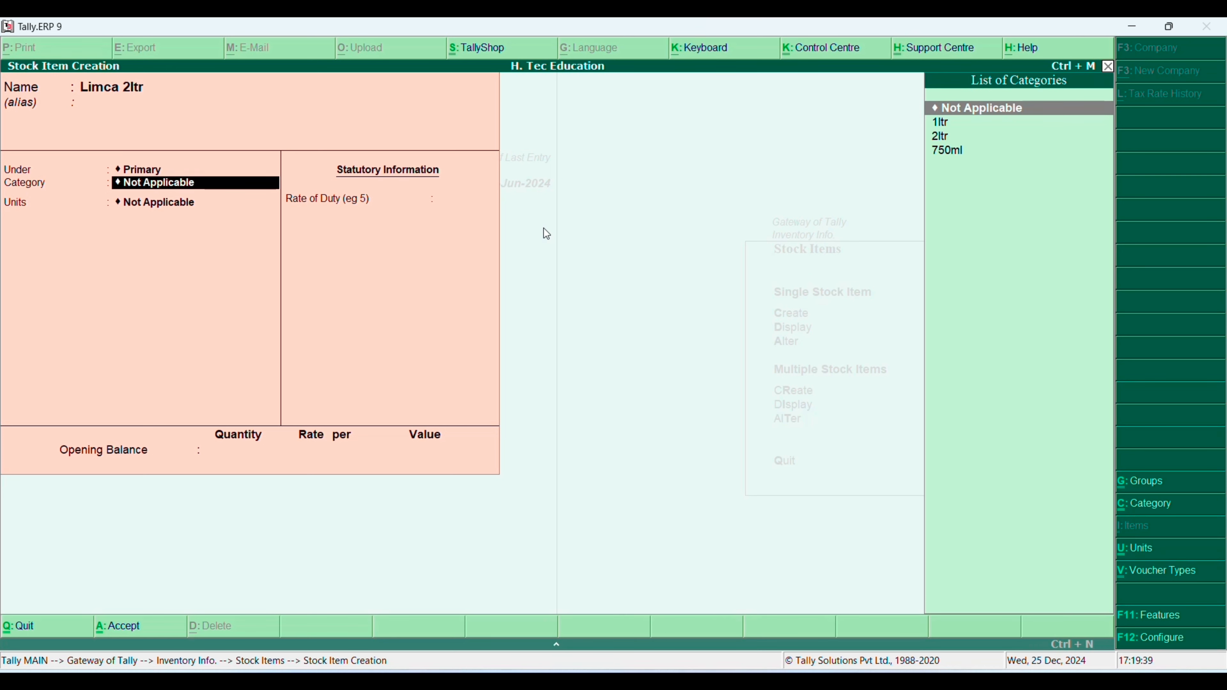
pyautogui.write('2')
pyautogui.press('Return')
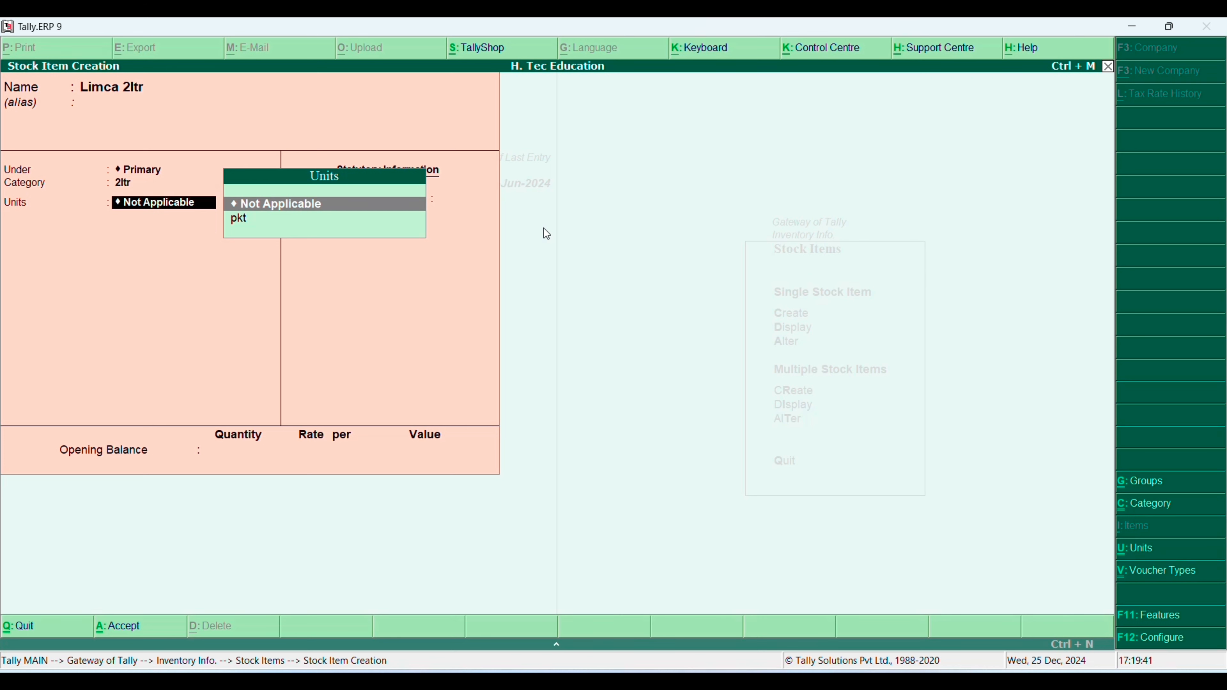
# - Create a simple unit of measure with the symbol btl and 0 decimal places for the Limca 2ltr item
pyautogui.hotkey('alt', 'c')
pyautogui.write('btl')
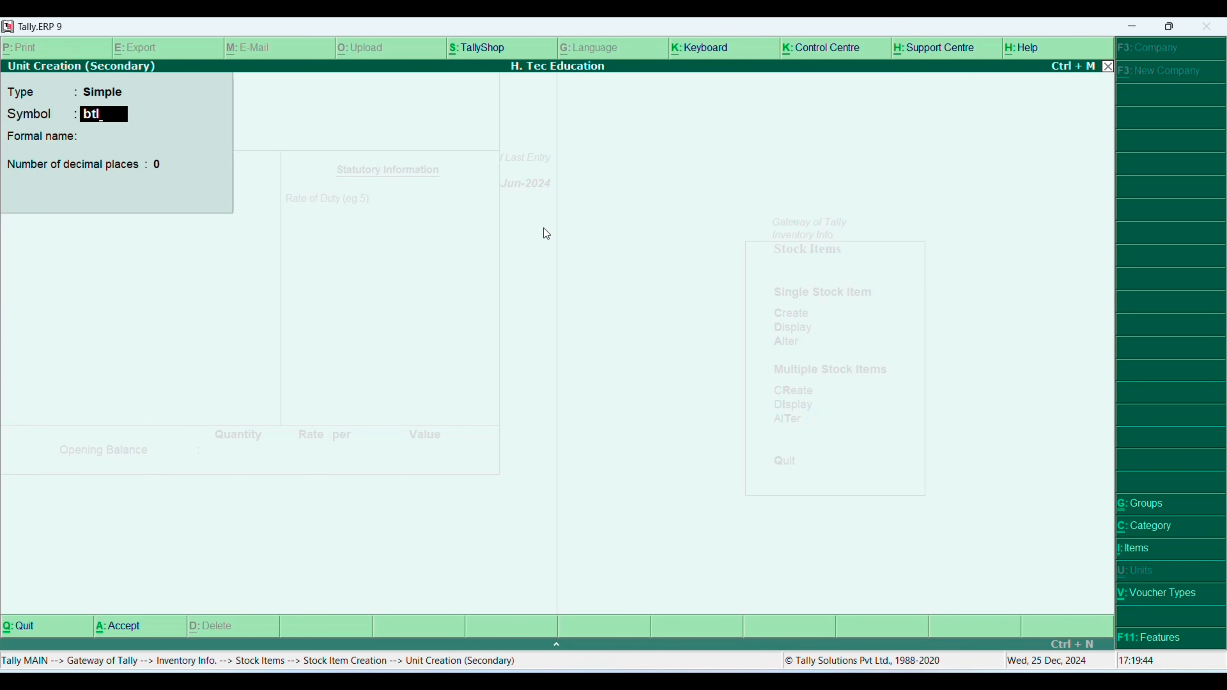
pyautogui.press('Return')
pyautogui.press('Return')
pyautogui.press('Return')
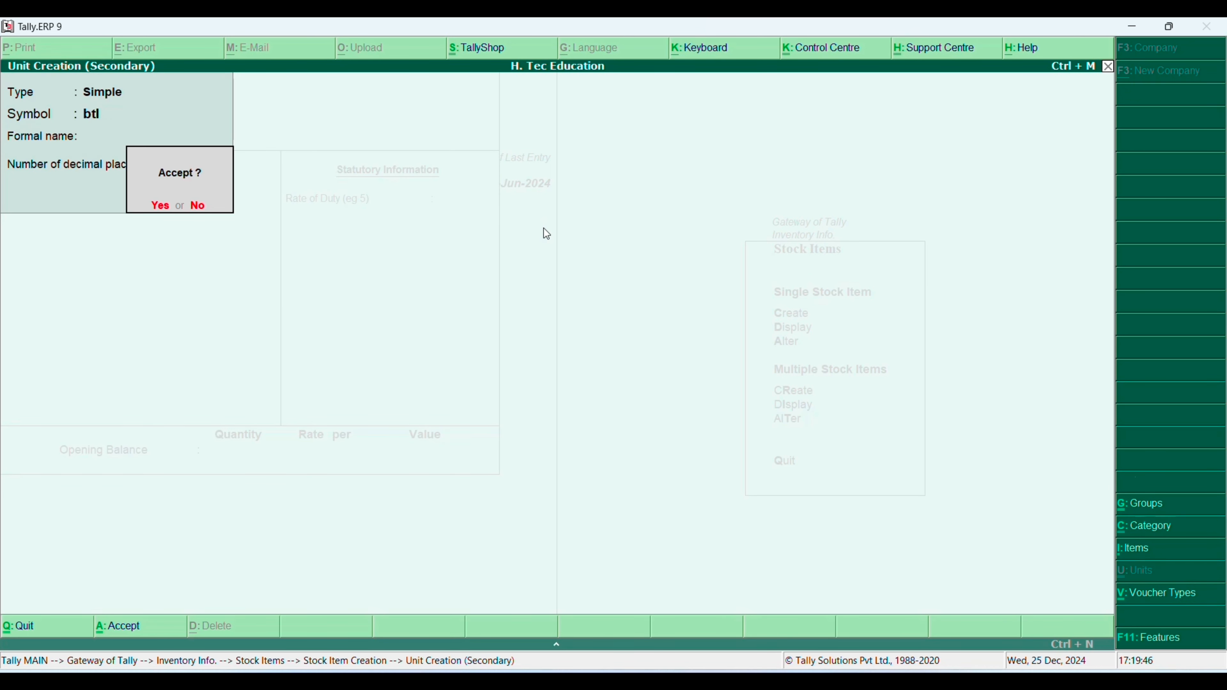
pyautogui.press('Return')
# - Save the Limca 2ltr stock item with batch maintenance set to No and no opening balance
pyautogui.press('Return')
pyautogui.press('Return')
pyautogui.press('Return')
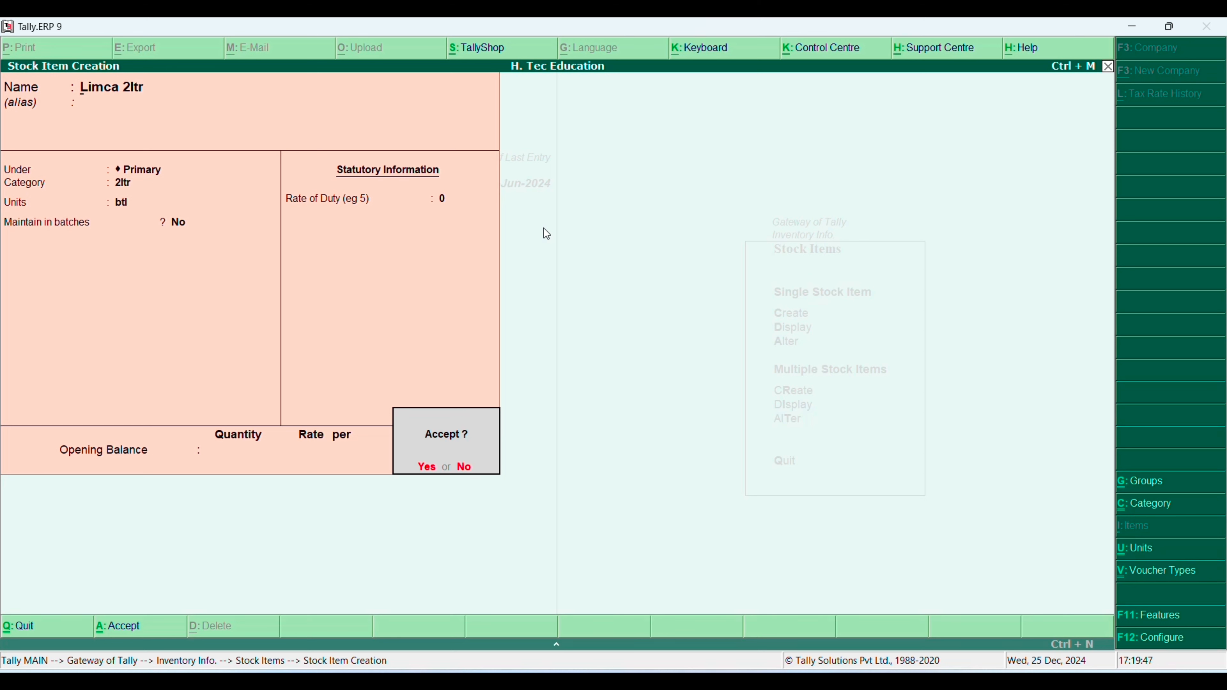
pyautogui.press('Return')
# - Start a stock item named Dew 750ml under Primary and assign it the 750ml category
pyautogui.write('D')
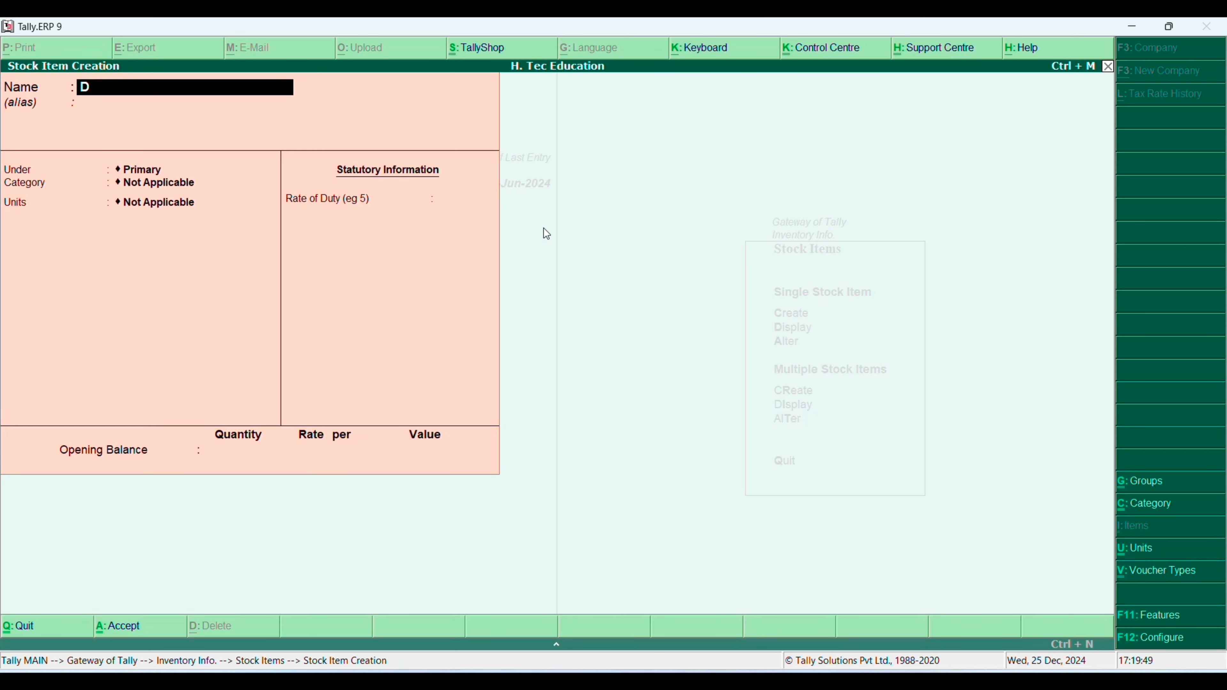
pyautogui.write('ew 750')
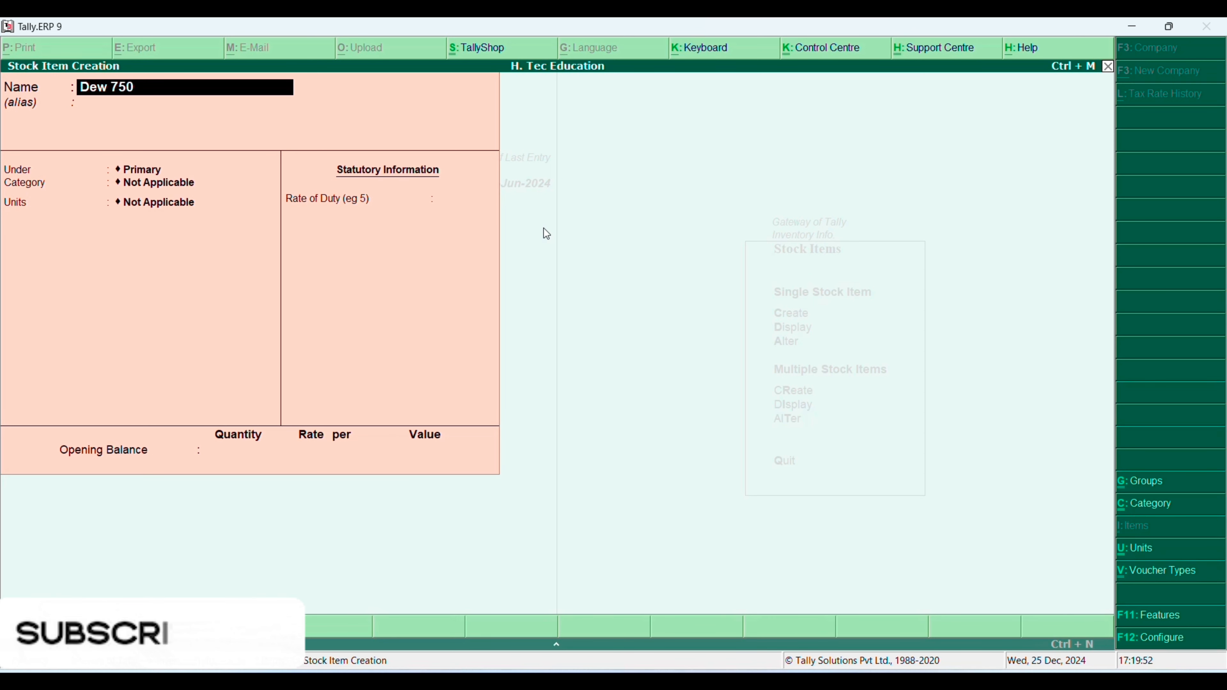
pyautogui.write('ml')
pyautogui.press('Return')
pyautogui.press('Return')
pyautogui.press('Return')
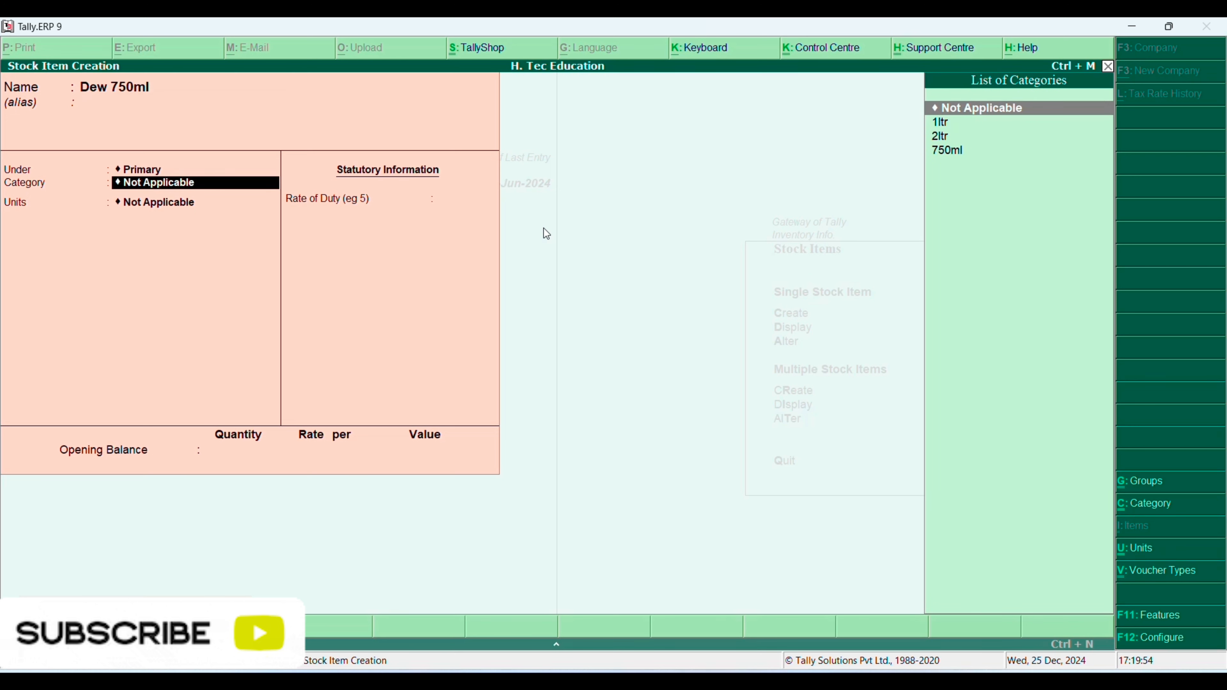
pyautogui.press('Down')
pyautogui.press('Down')
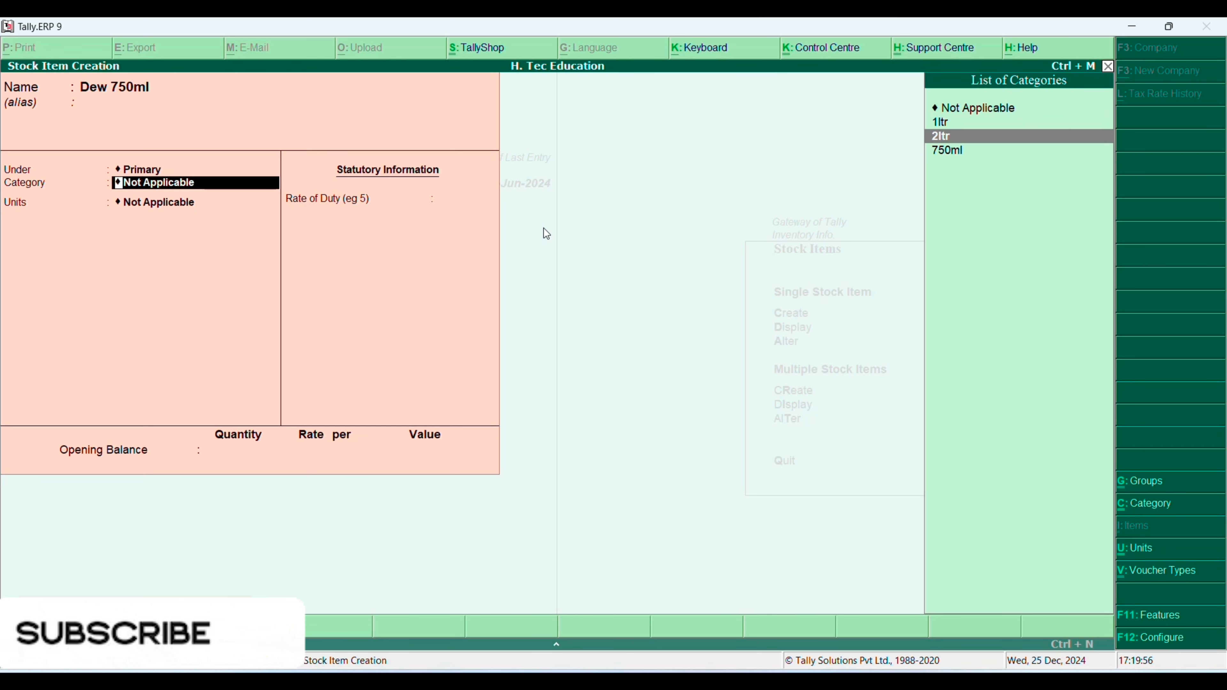
pyautogui.press('Down')
pyautogui.press('Return')
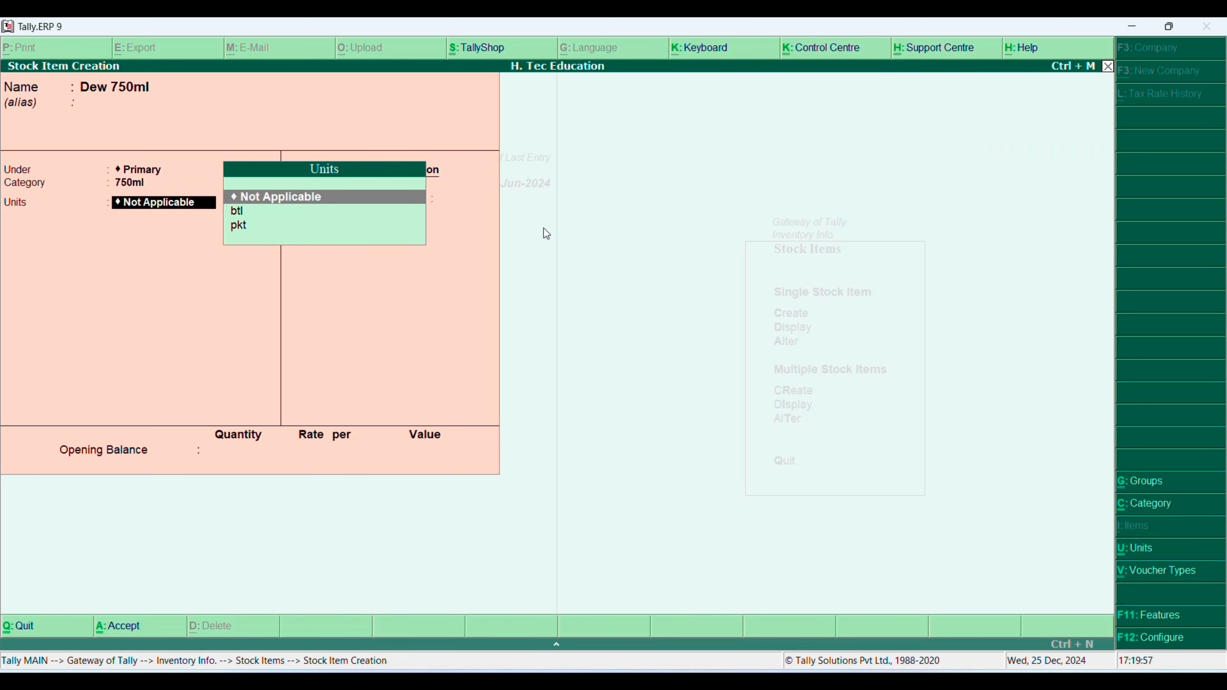
# - Set the Dew 750ml item's unit to btl and save it without batches or an opening balance
pyautogui.press('Down')
pyautogui.press('Return')
pyautogui.press('Return')
pyautogui.press('Return')
pyautogui.press('Return')
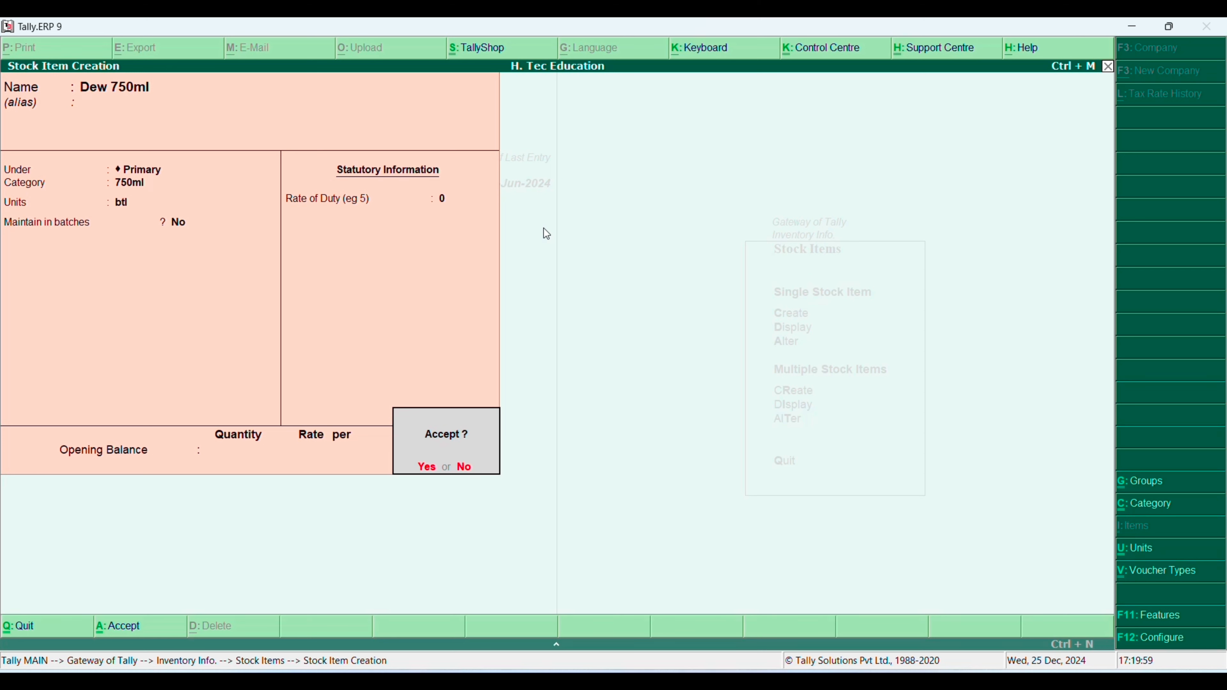
pyautogui.press('Return')
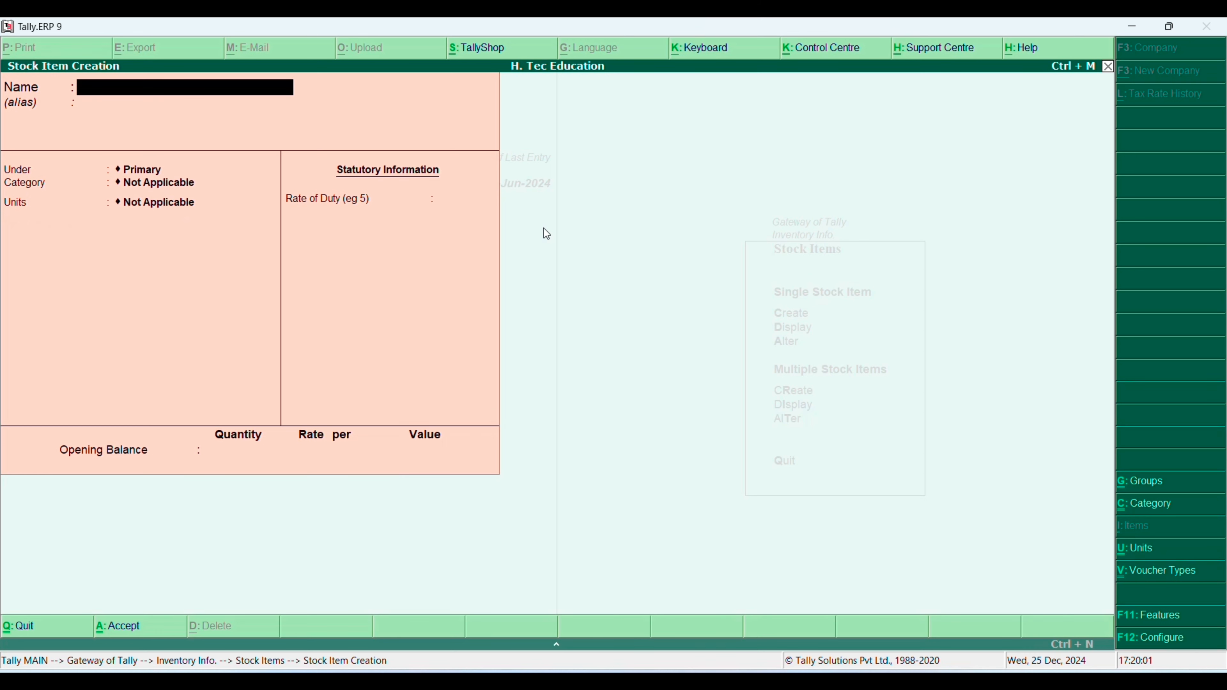
# - Create a stock item named Maza 1ltr under Primary with category 1ltr, unit btl and no batches
pyautogui.write('Maza 1ltr')
pyautogui.press('Return')
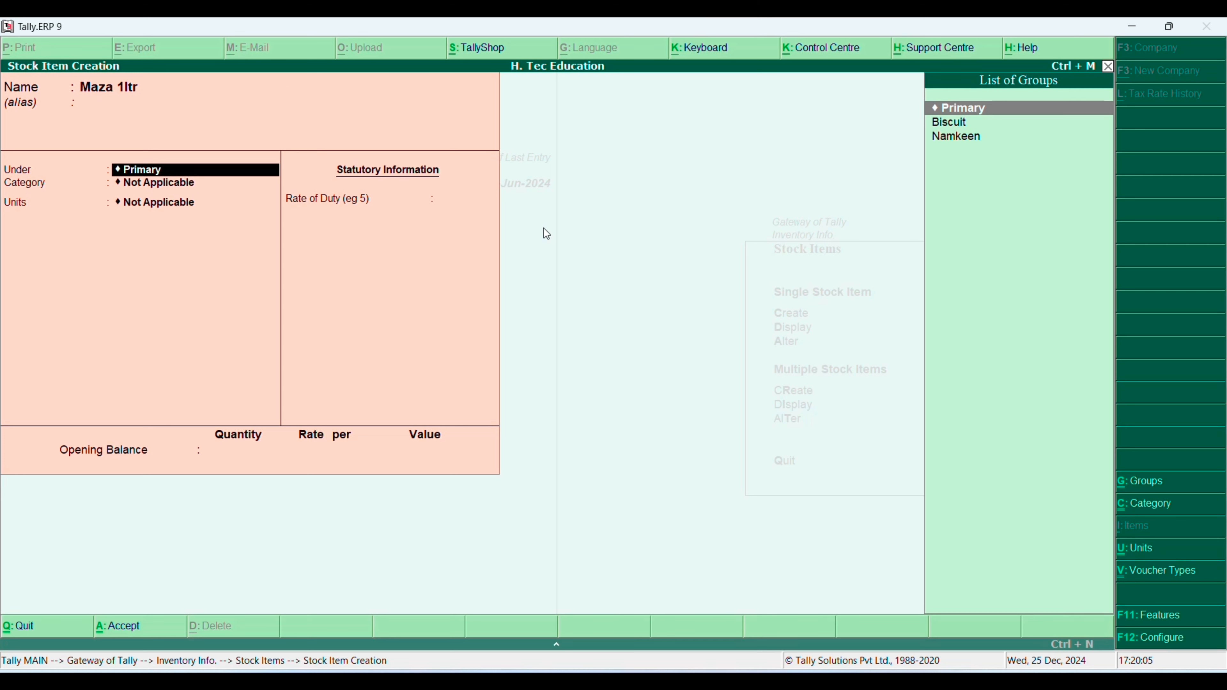
pyautogui.press('Return')
pyautogui.write('1')
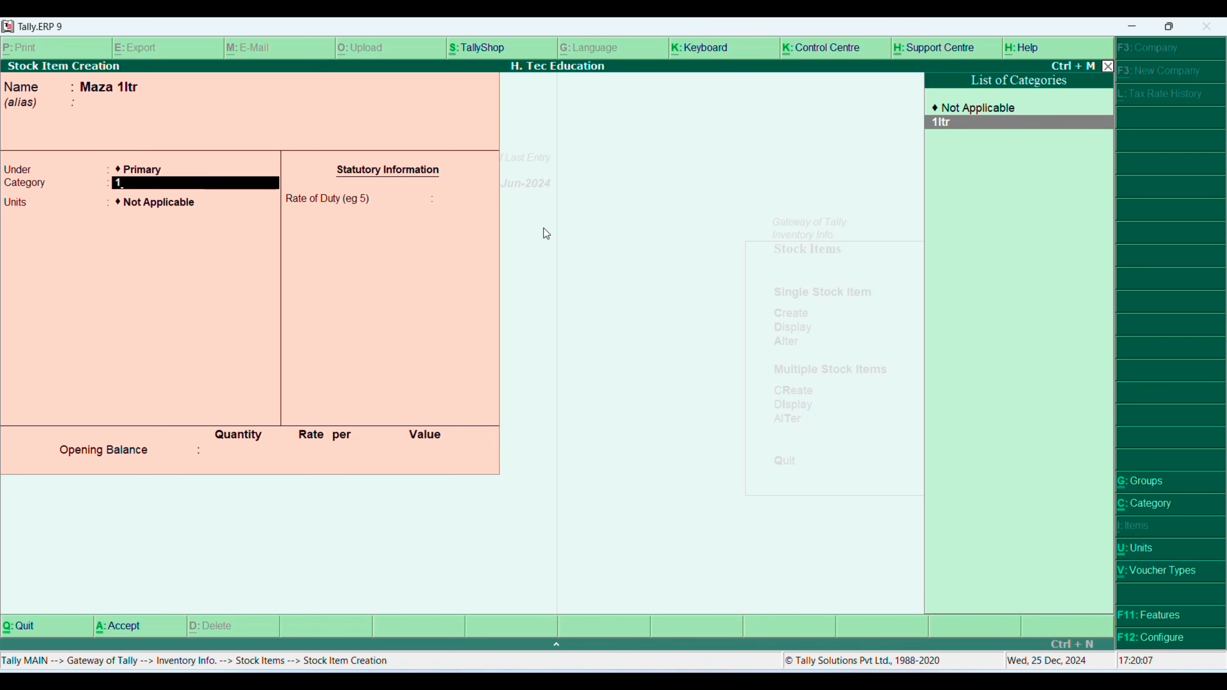
pyautogui.press('Return')
pyautogui.write('b')
pyautogui.press('Return')
pyautogui.press('Return')
pyautogui.press('Return')
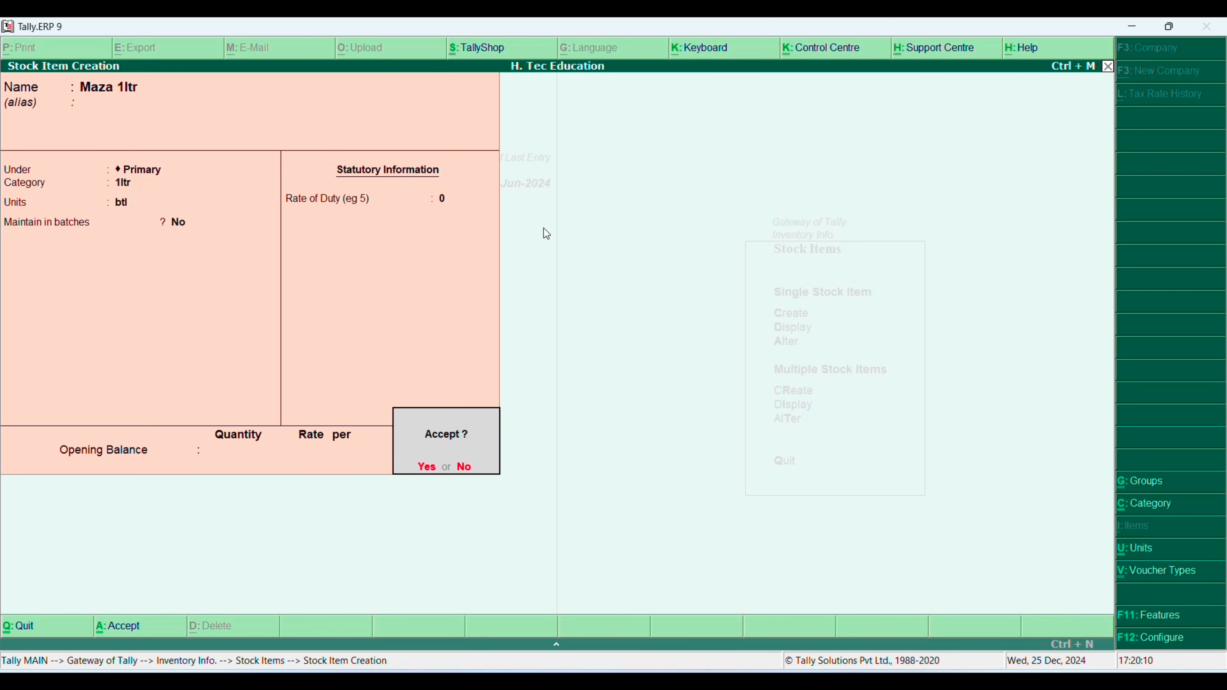
pyautogui.press('Return')
# - Start a stock item named Limca 750ml under Primary and assign it the 750ml category
pyautogui.write('Limca')
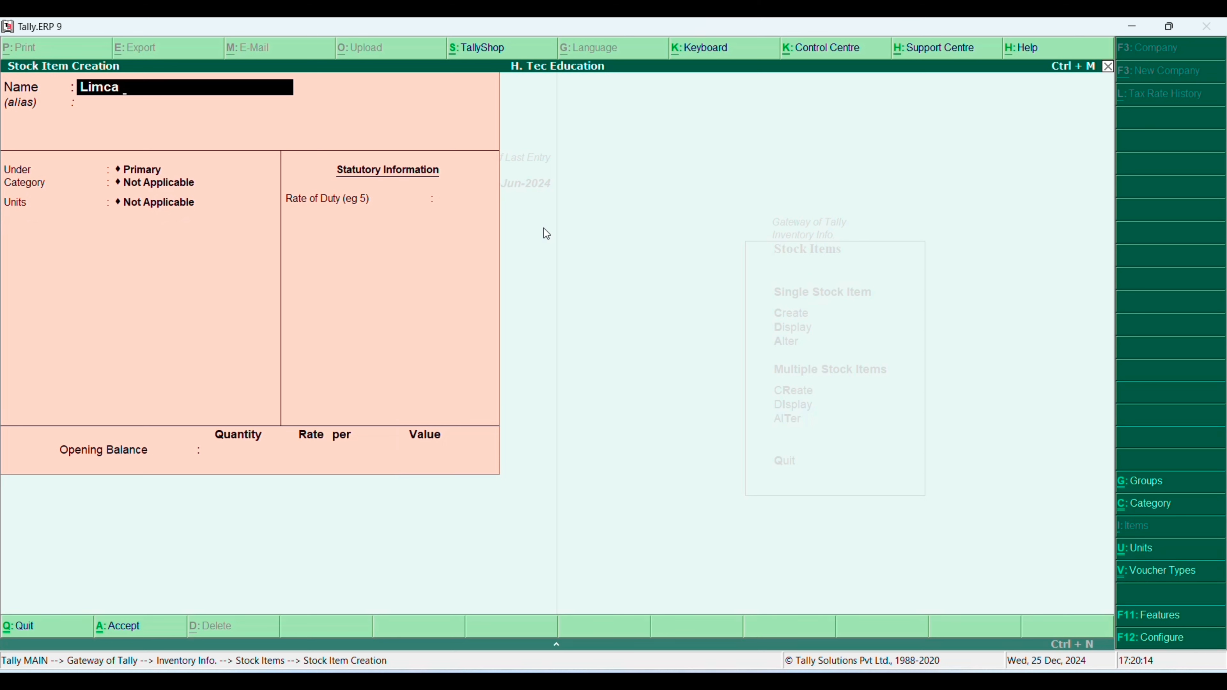
pyautogui.write(' 750ml')
pyautogui.press('Return')
pyautogui.press('Return')
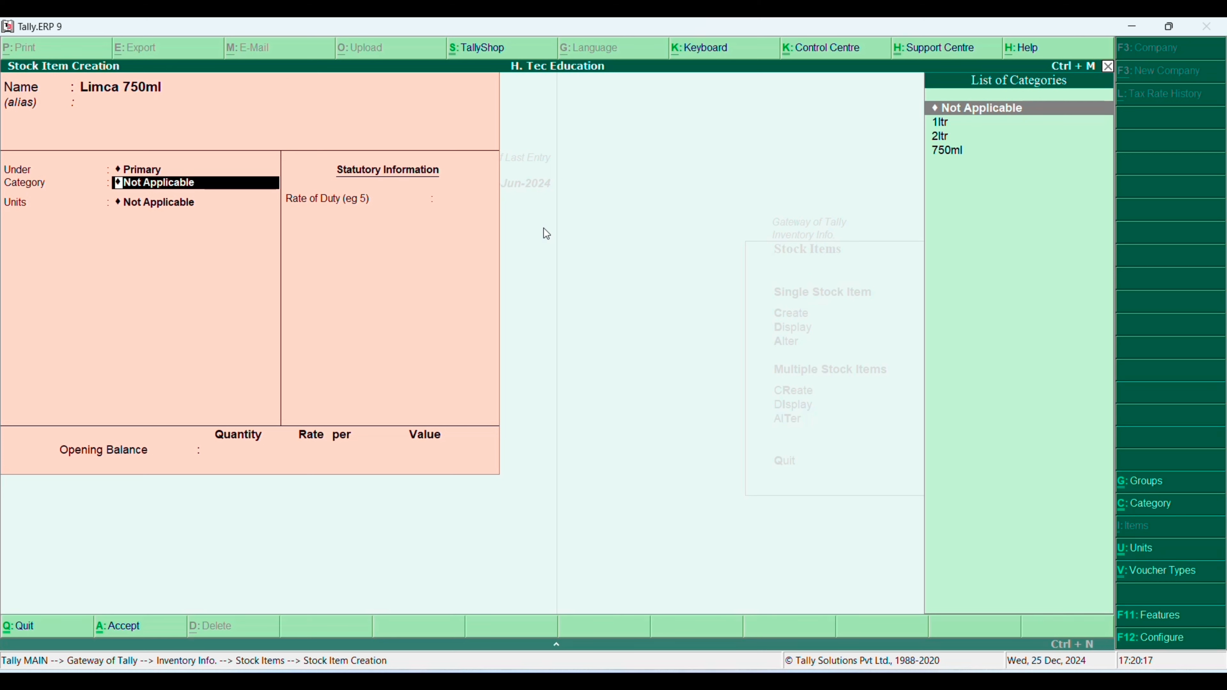
pyautogui.press('Down')
pyautogui.press('Down')
pyautogui.press('Down')
pyautogui.press('Return')
# - Save the Limca 750ml item with unit btl and no batches, and return to the Gateway of Tally
pyautogui.press('Down')
pyautogui.press('Return')
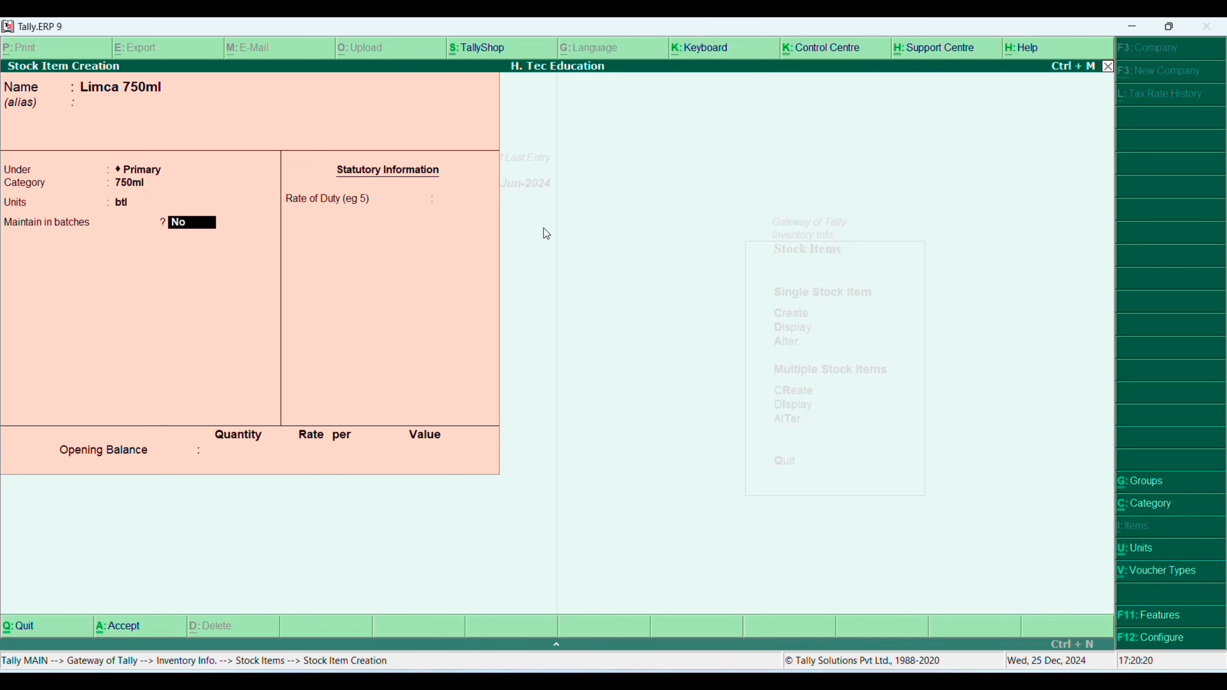
pyautogui.press('Return')
pyautogui.press('Return')
pyautogui.press('Return')
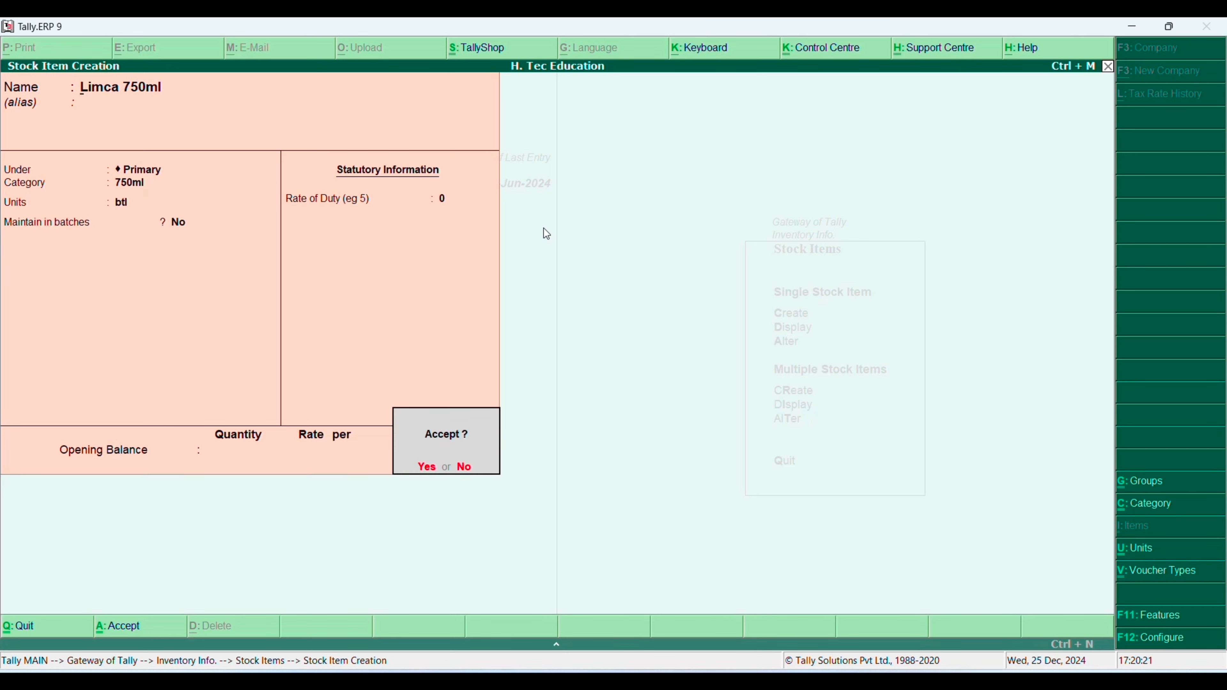
pyautogui.press('Return')
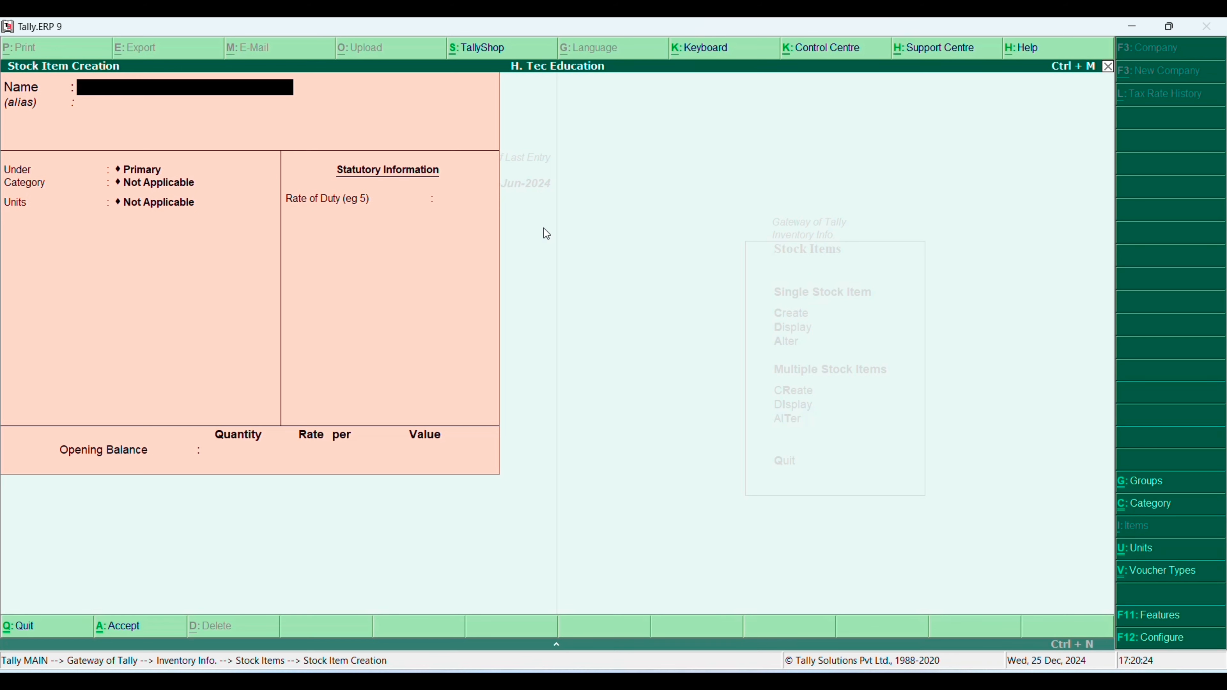
pyautogui.press('Escape')
pyautogui.press('Return')
pyautogui.press('Escape')
pyautogui.press('Escape')
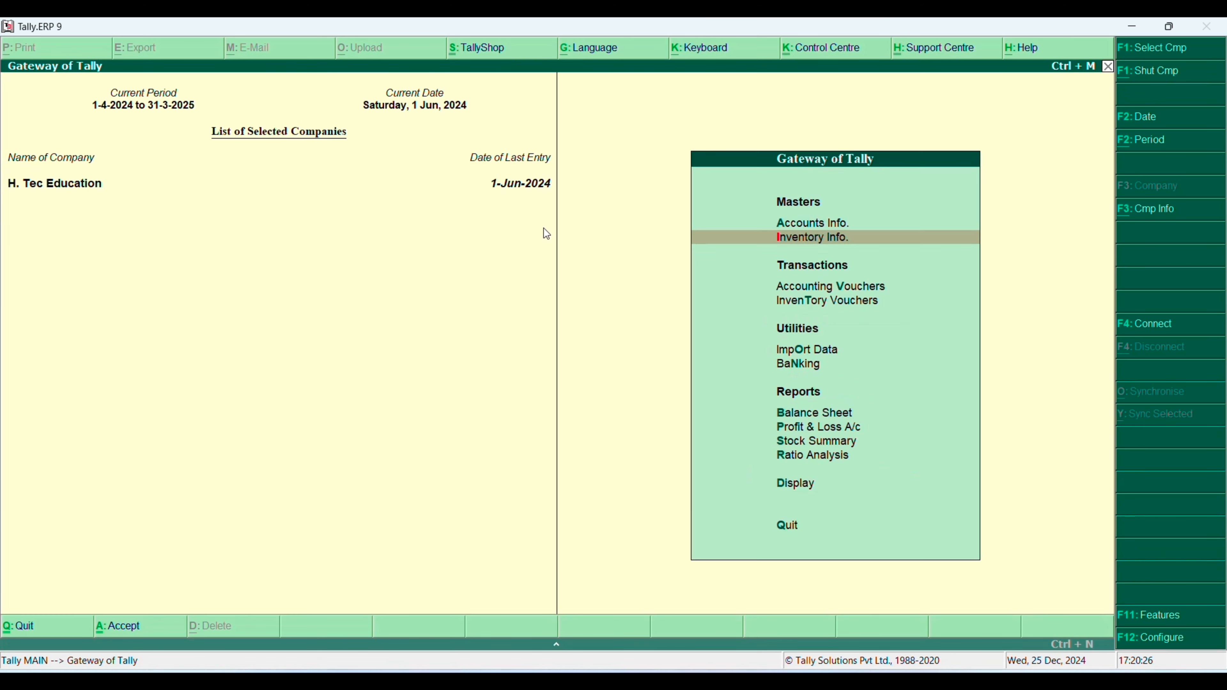
# - Start a purchase voucher in item invoice mode and enter the supplier invoice number with the date 1-Jun-2024
pyautogui.press('Down')
pyautogui.press('Return')
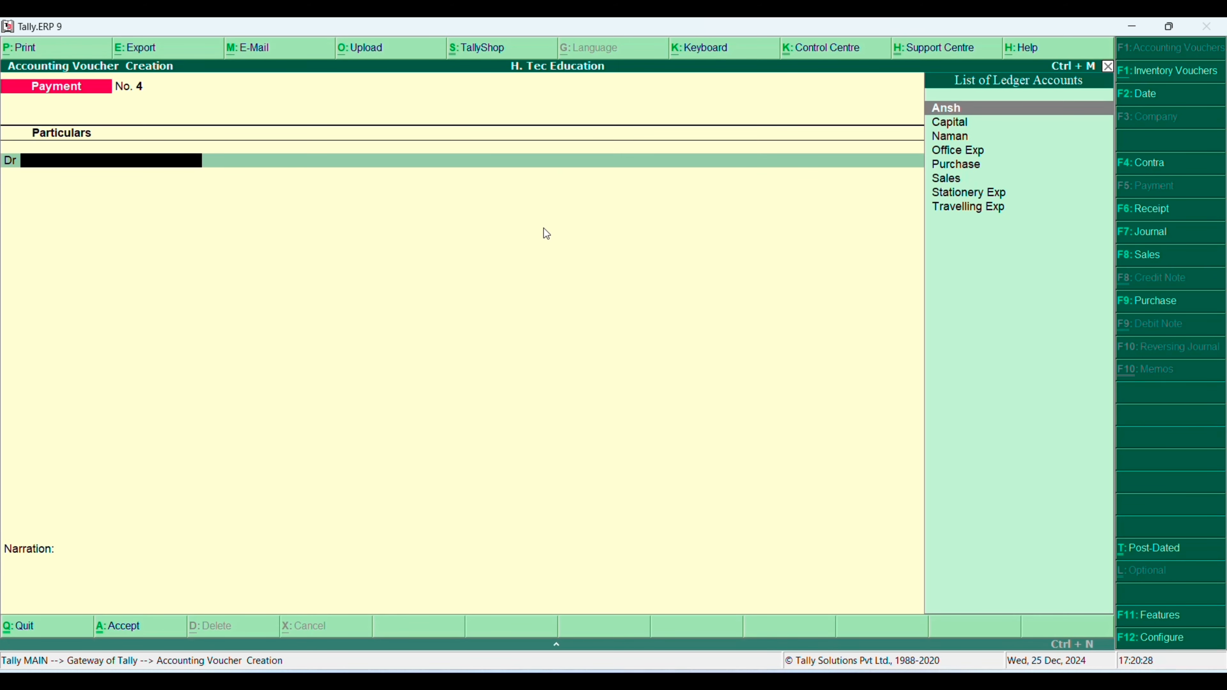
pyautogui.press('F9')
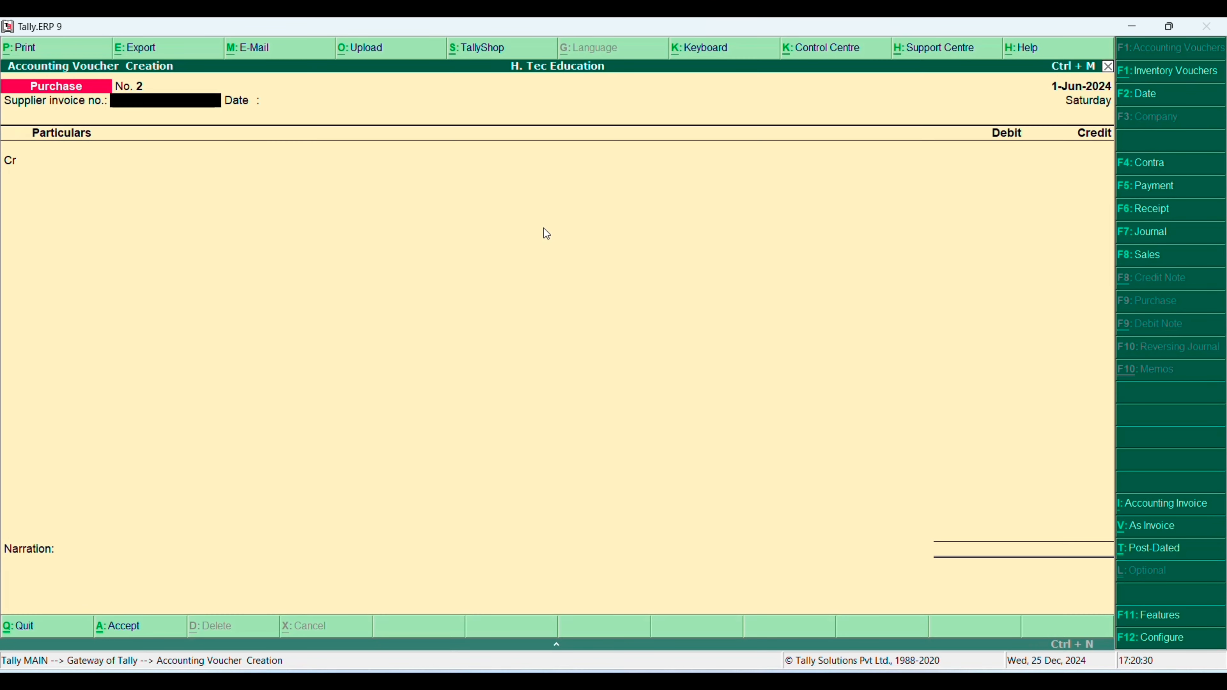
pyautogui.hotkey('ctrl', 'v')
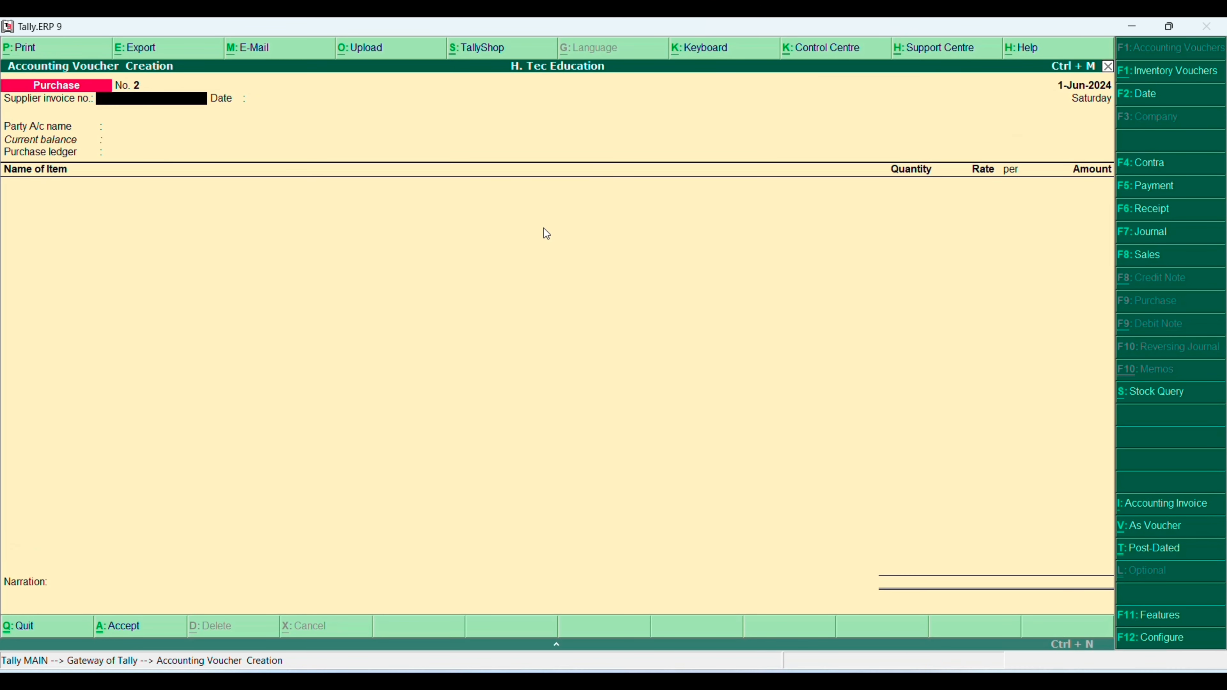
pyautogui.press('Return')
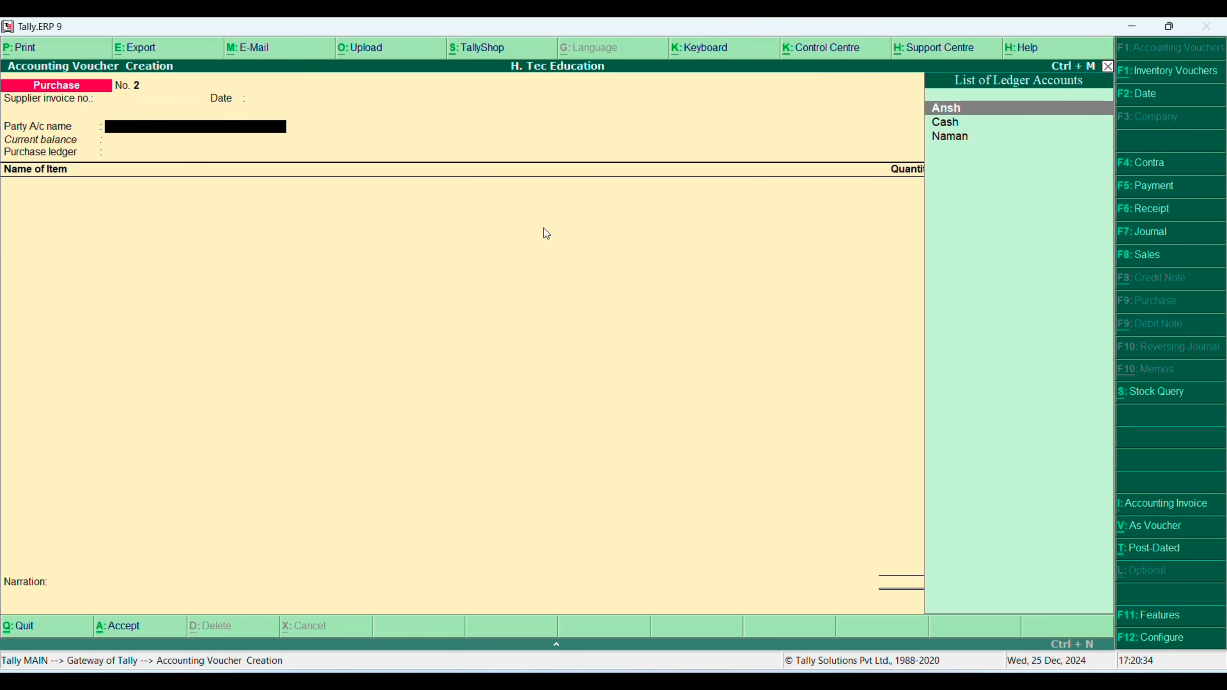
pyautogui.press('BackSpace')
pyautogui.press('Return')
# - Create the supplier's ledger under Sundry Creditors as the party account and select Purchase as the purchase ledger
pyautogui.write('Aman')
pyautogui.hotkey('alt', 'c')
pyautogui.press('Return')
pyautogui.write('Sun')
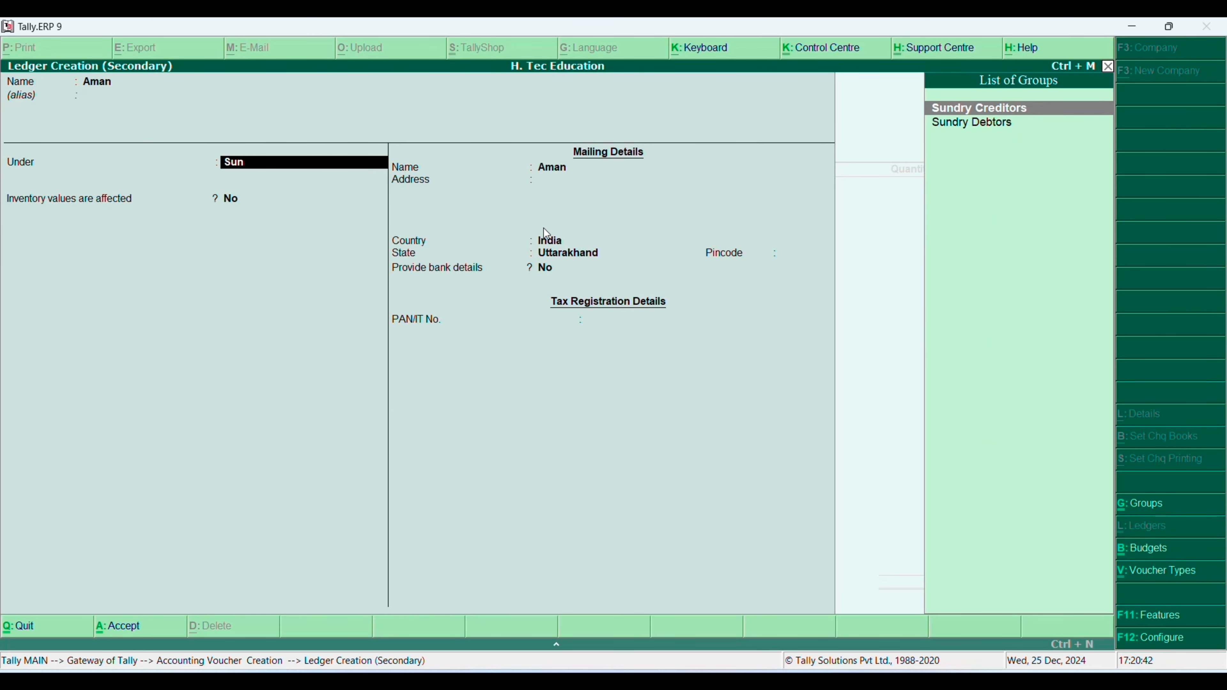
pyautogui.press('Return')
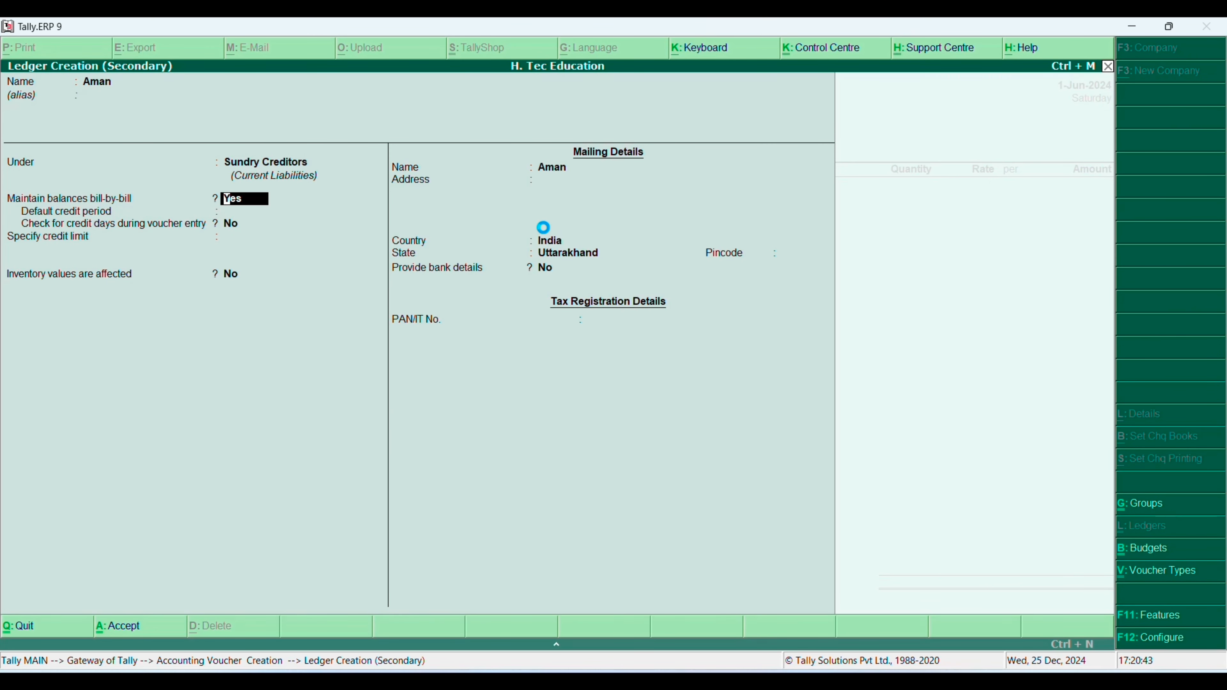
pyautogui.hotkey('ctrl', 'a')
pyautogui.hotkey('ctrl', 'a')
pyautogui.press('Return')
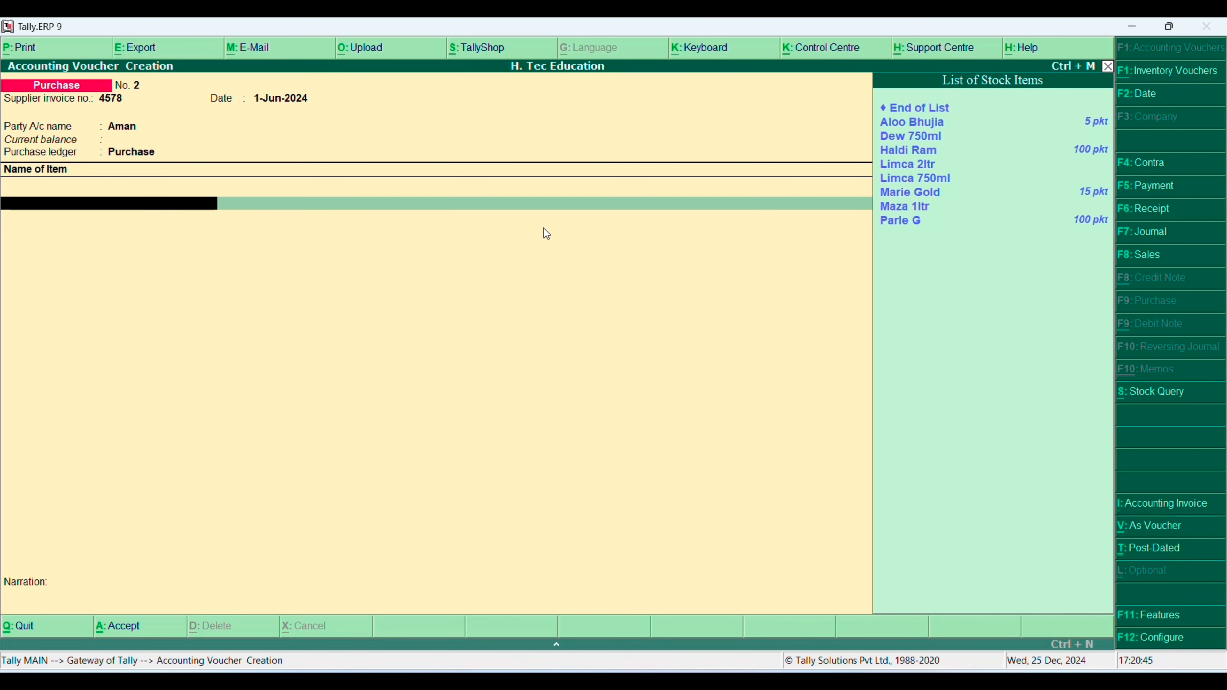
# - Add Limca 750ml to the purchase invoice with a quantity of 100 btl at a rate of 30
pyautogui.write('Limca')
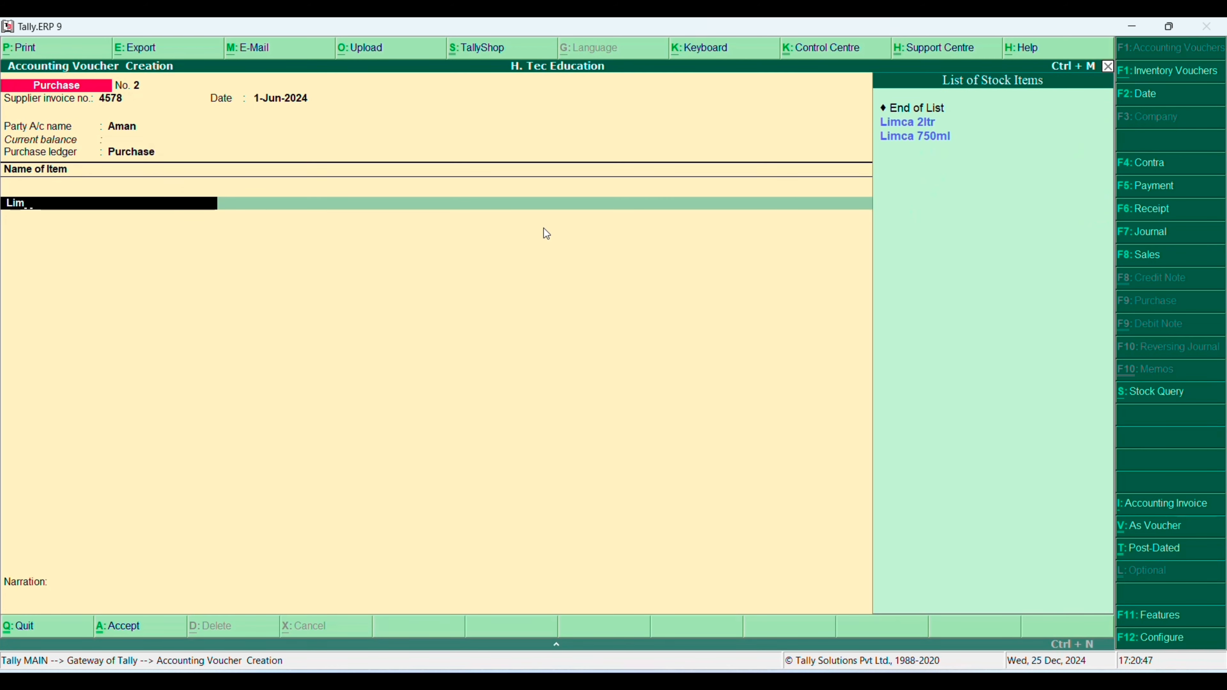
pyautogui.press('Down')
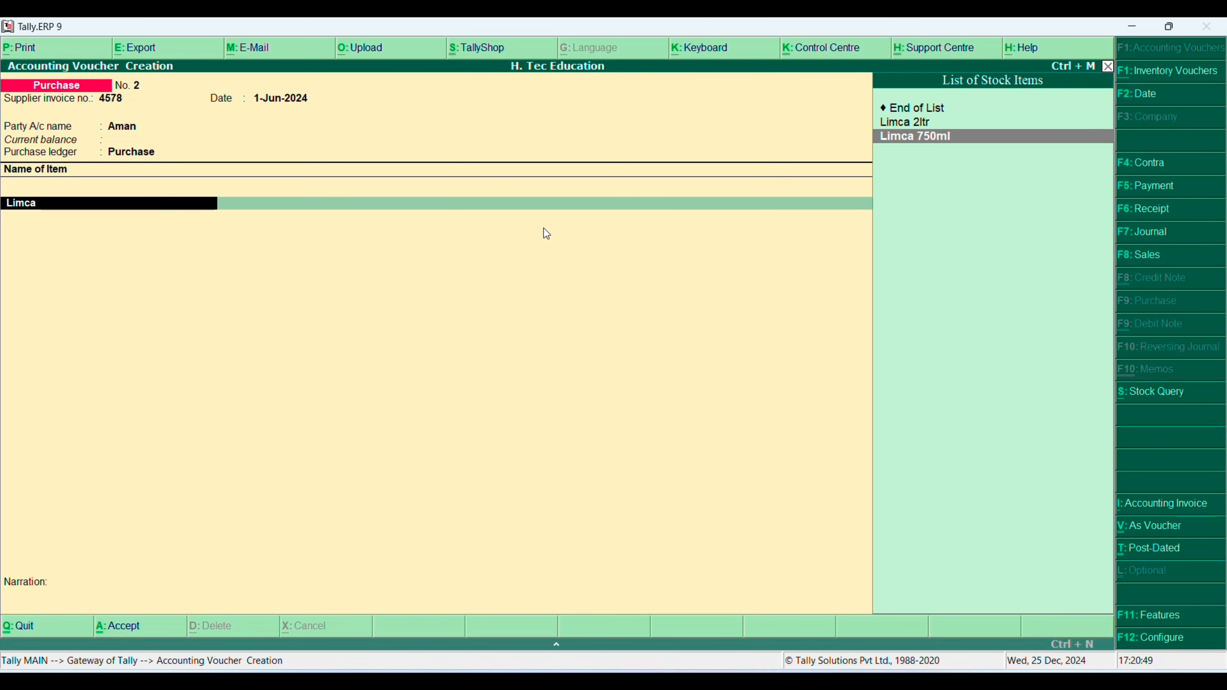
pyautogui.press('Return')
pyautogui.write('1000')
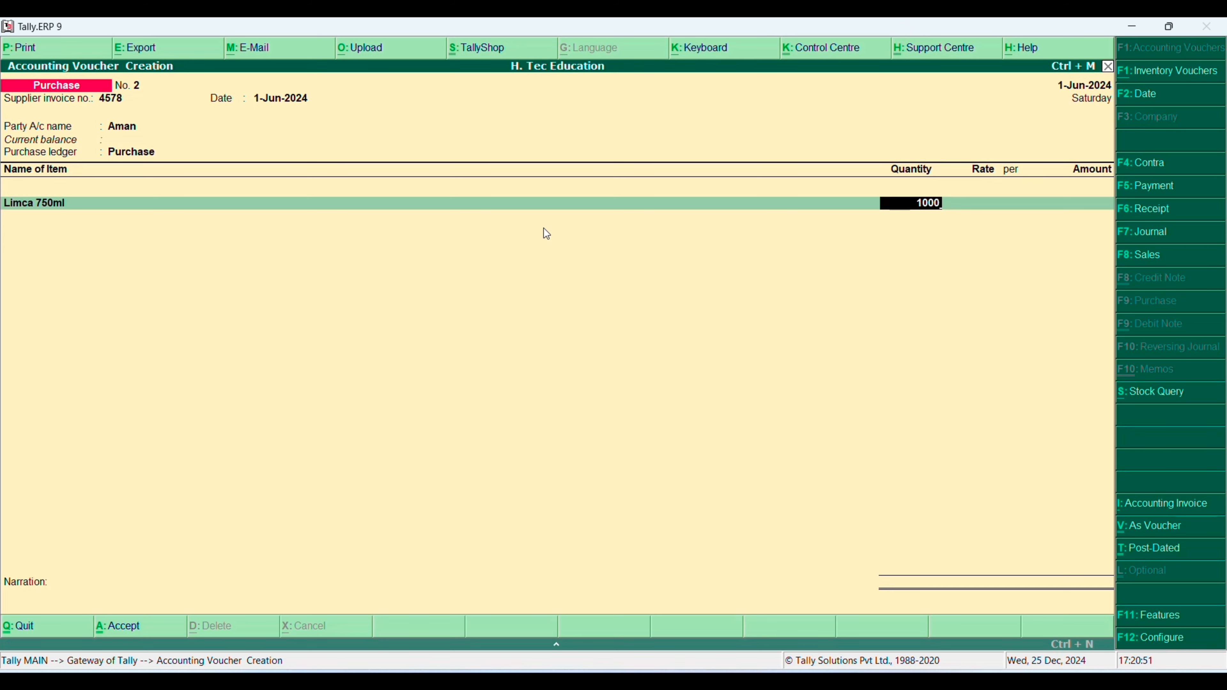
pyautogui.press('BackSpace')
pyautogui.press('Return')
pyautogui.write('30')
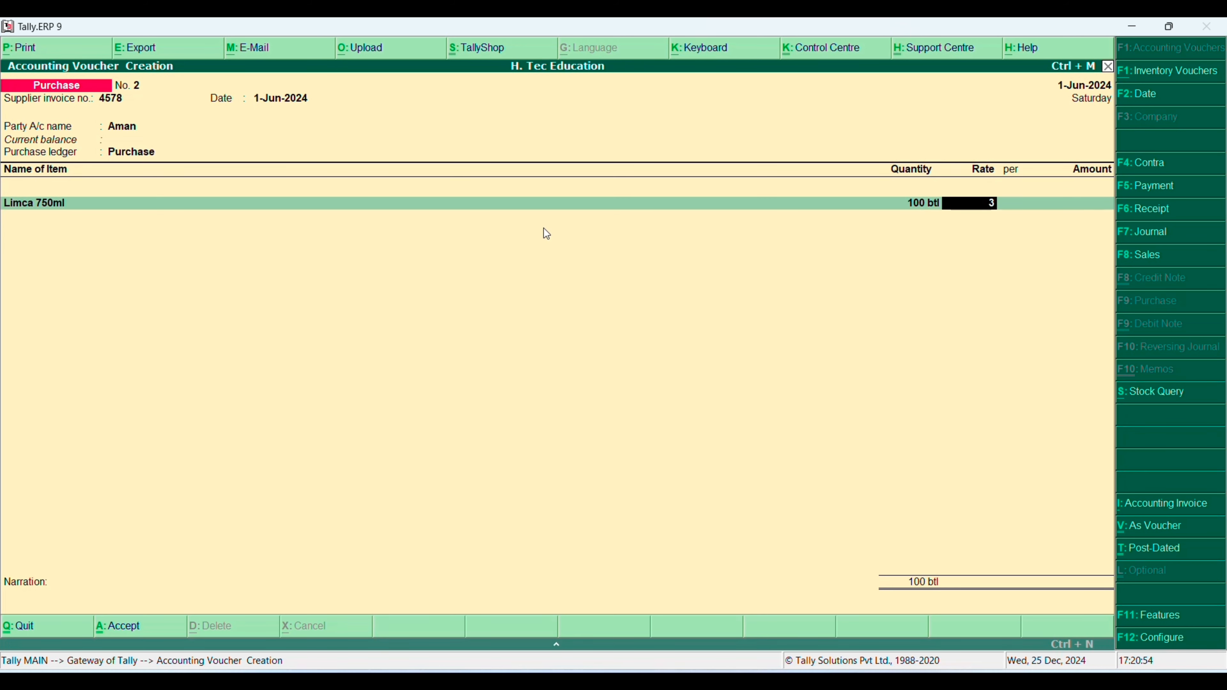
pyautogui.press('Return')
pyautogui.press('Return')
pyautogui.press('Return')
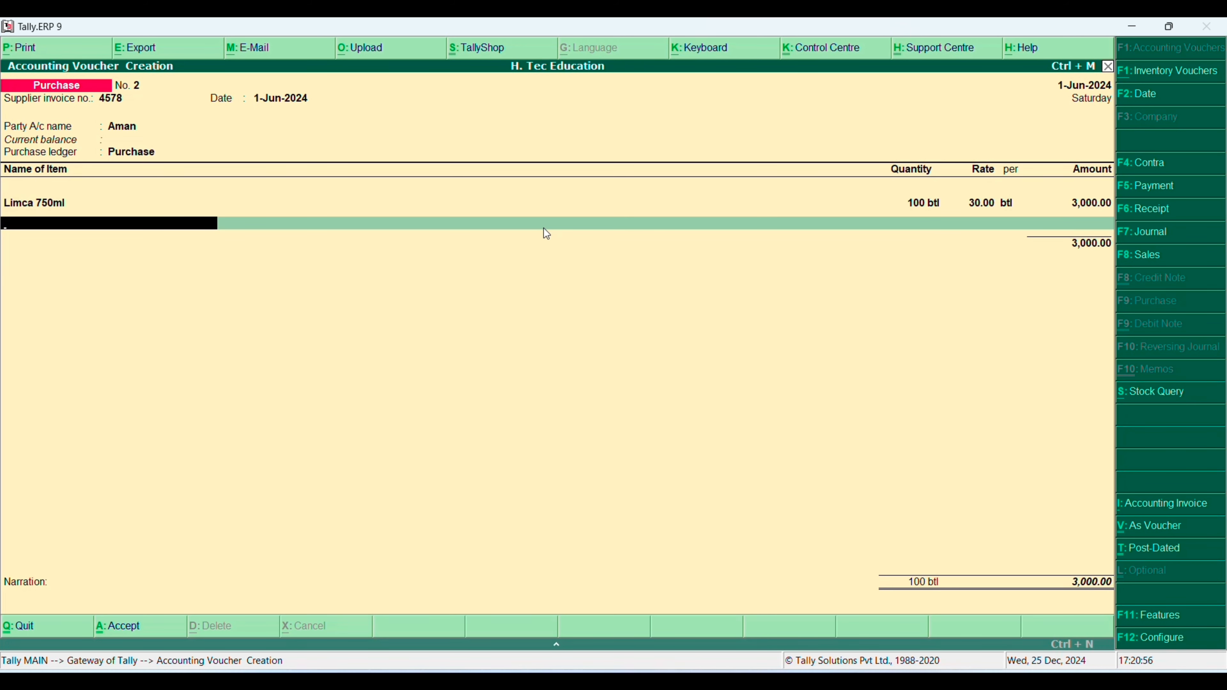
# - Add Limca 2ltr to the purchase invoice with a quantity of 100 btl at a rate of 75
pyautogui.write('Limca')
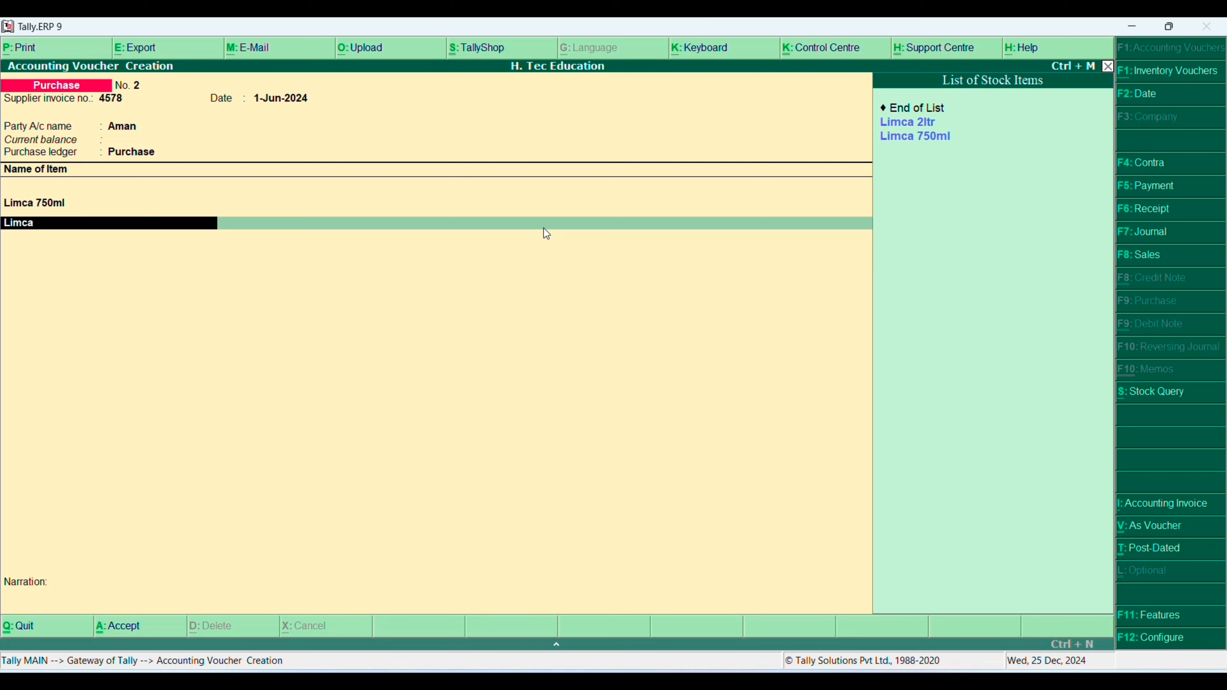
pyautogui.press('Down')
pyautogui.press('Return')
pyautogui.write('100')
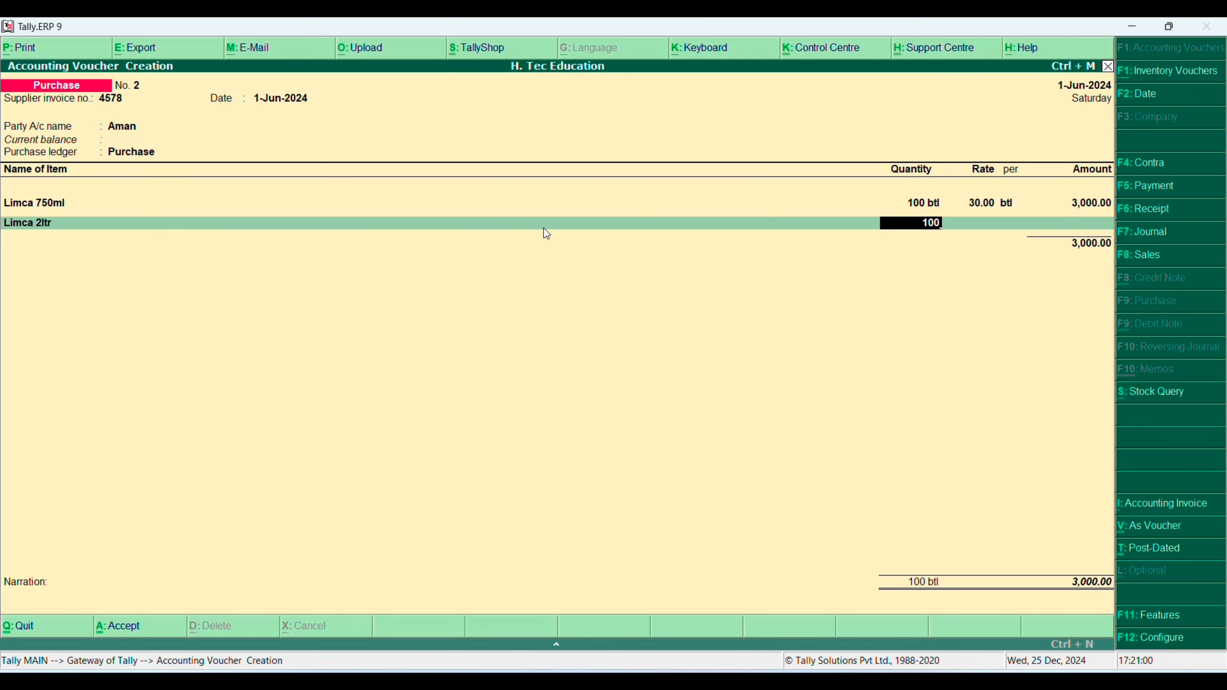
pyautogui.press('Return')
pyautogui.write('75')
pyautogui.press('Return')
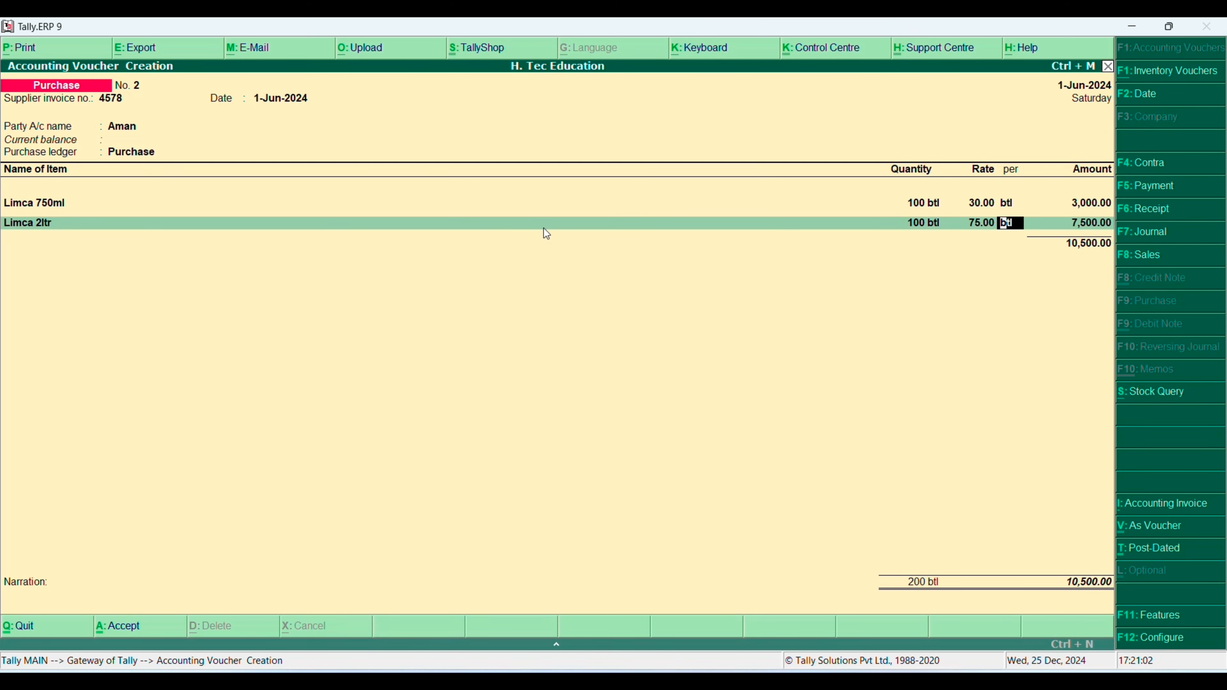
pyautogui.press('Return')
pyautogui.press('Return')
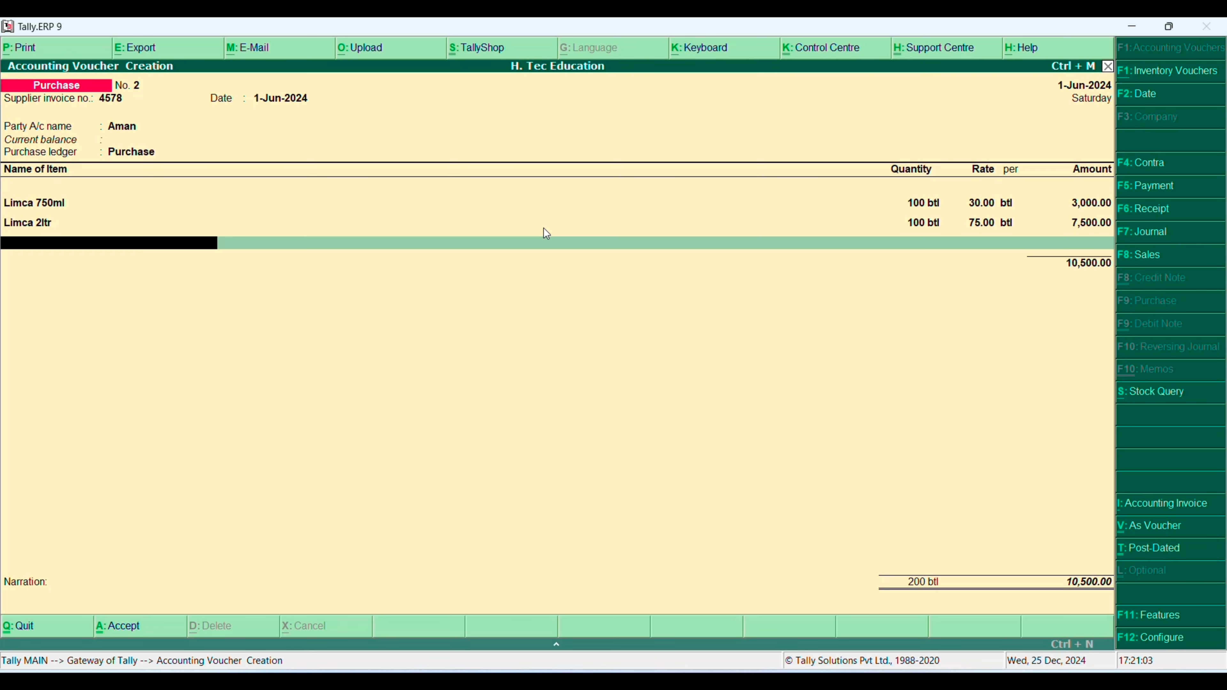
# - Add Dew 750ml to the purchase invoice with a quantity of 100 btl at a rate of 30
pyautogui.write('d')
pyautogui.press('Return')
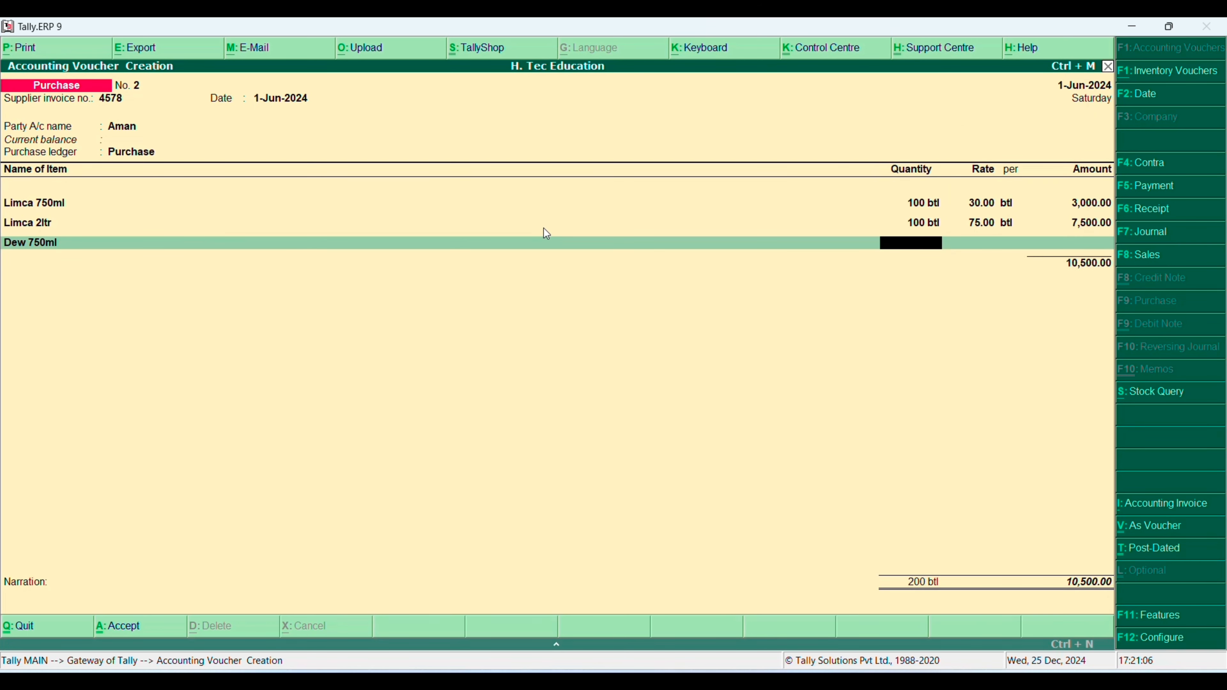
pyautogui.write('100')
pyautogui.press('Return')
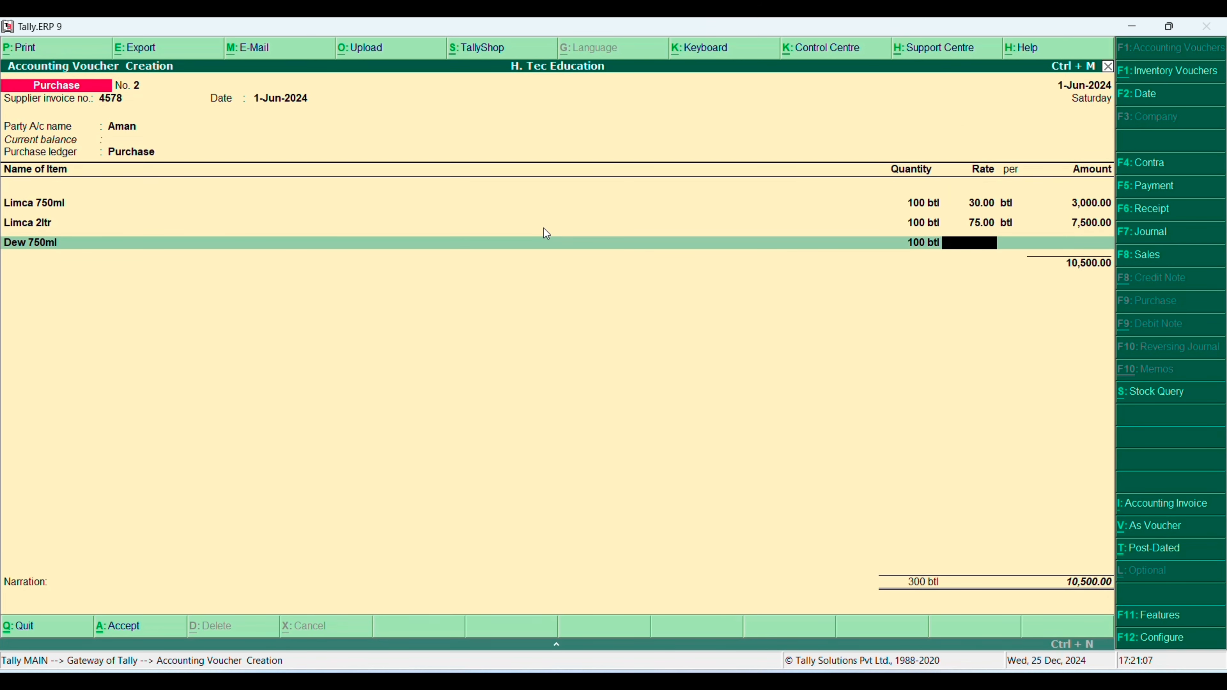
pyautogui.write('30')
pyautogui.press('Return')
pyautogui.press('Return')
pyautogui.press('Return')
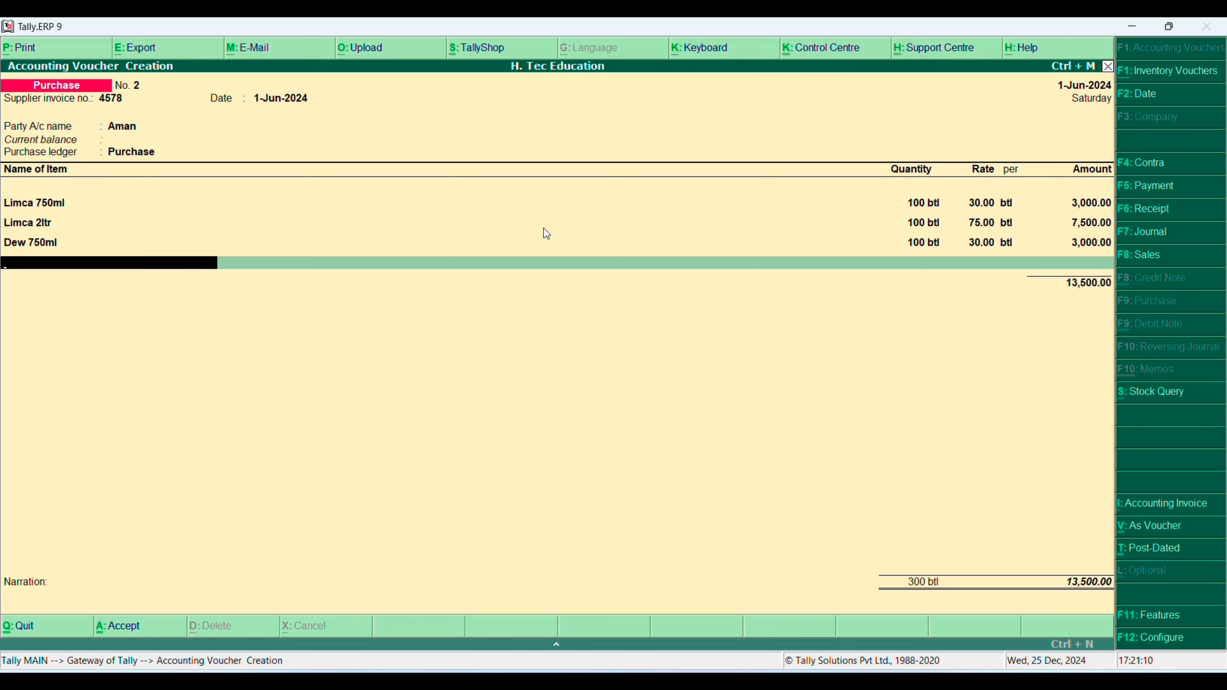
# - Add Maza 1ltr to the purchase invoice with a quantity of 100 btl at a rate of 35
pyautogui.write('Maza')
pyautogui.press('Return')
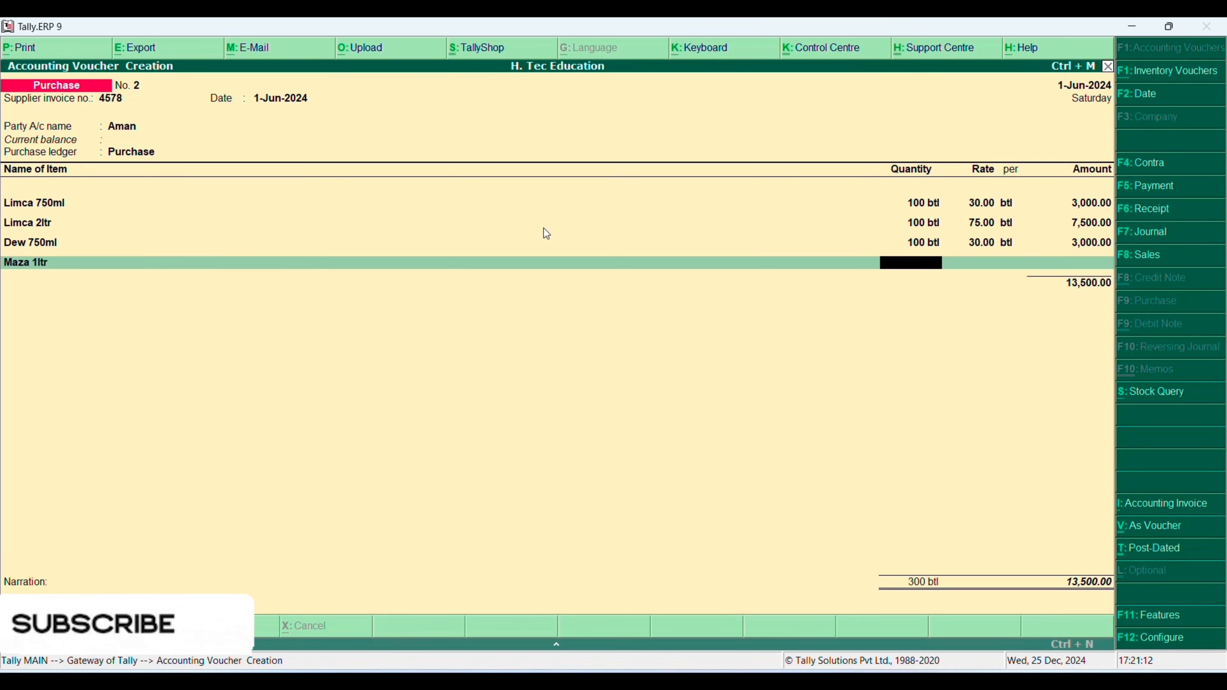
pyautogui.write('100')
pyautogui.press('Return')
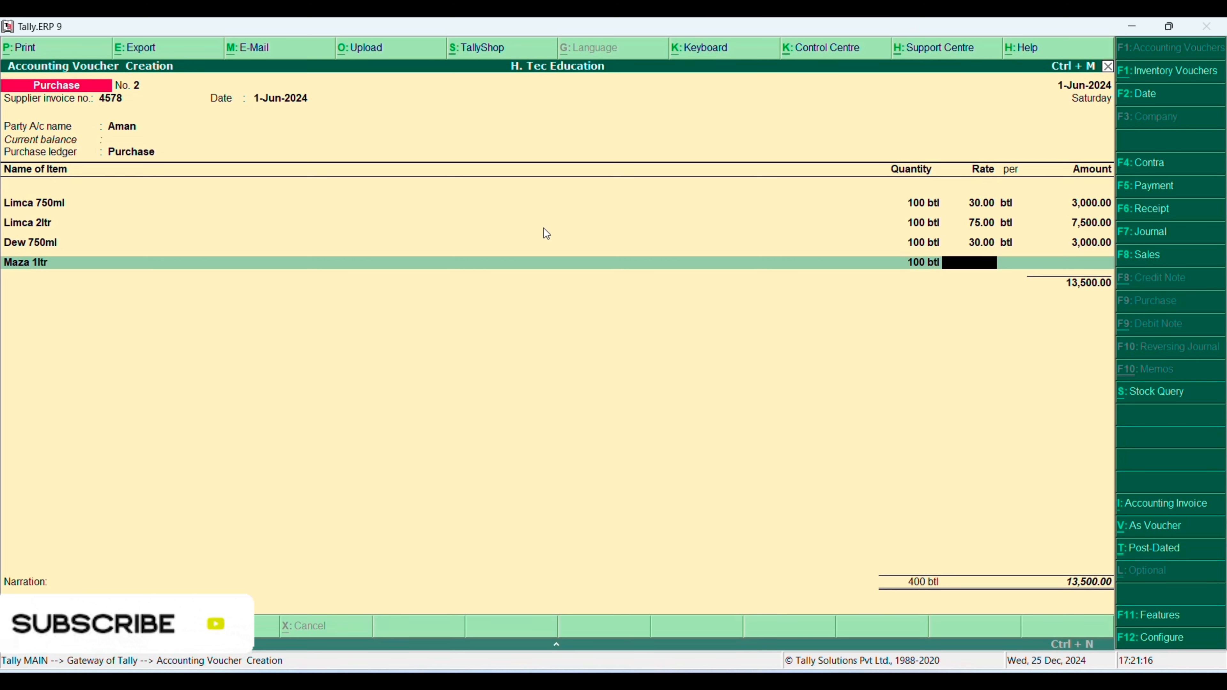
pyautogui.write('35')
pyautogui.press('Return')
pyautogui.press('Return')
pyautogui.press('Return')
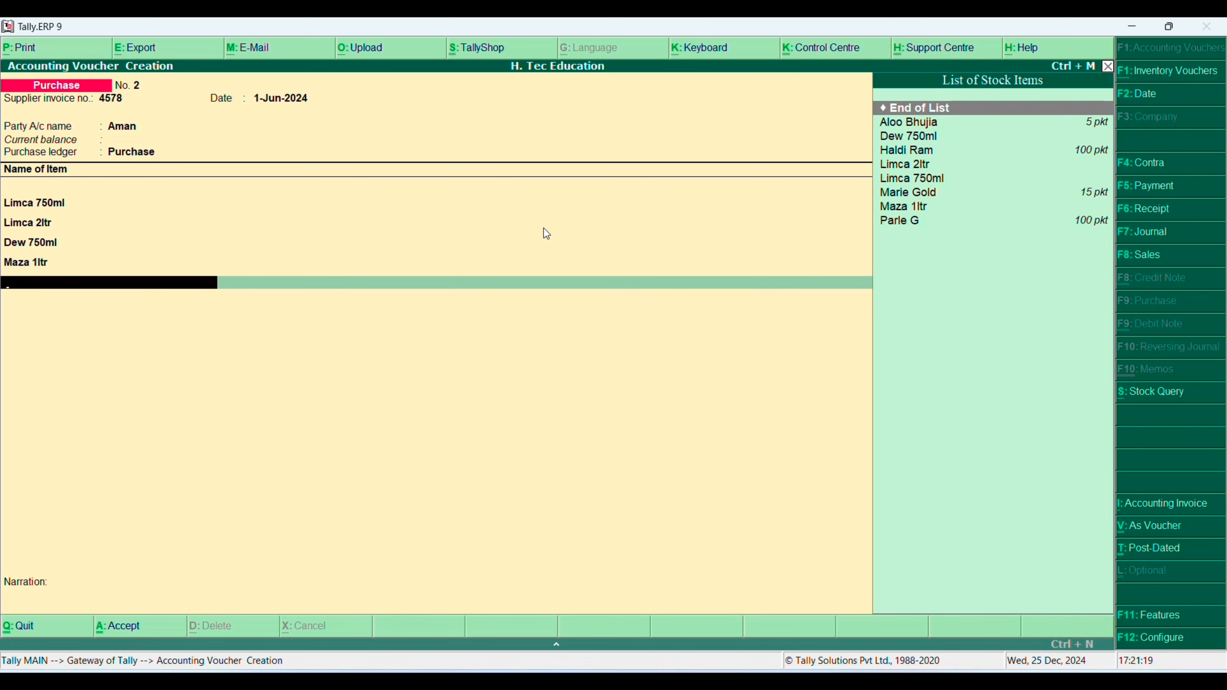
# - End the item list, enter a narration for goods purchased from the supplier on cr, and save the purchase voucher
pyautogui.press('Return')
pyautogui.press('Return')
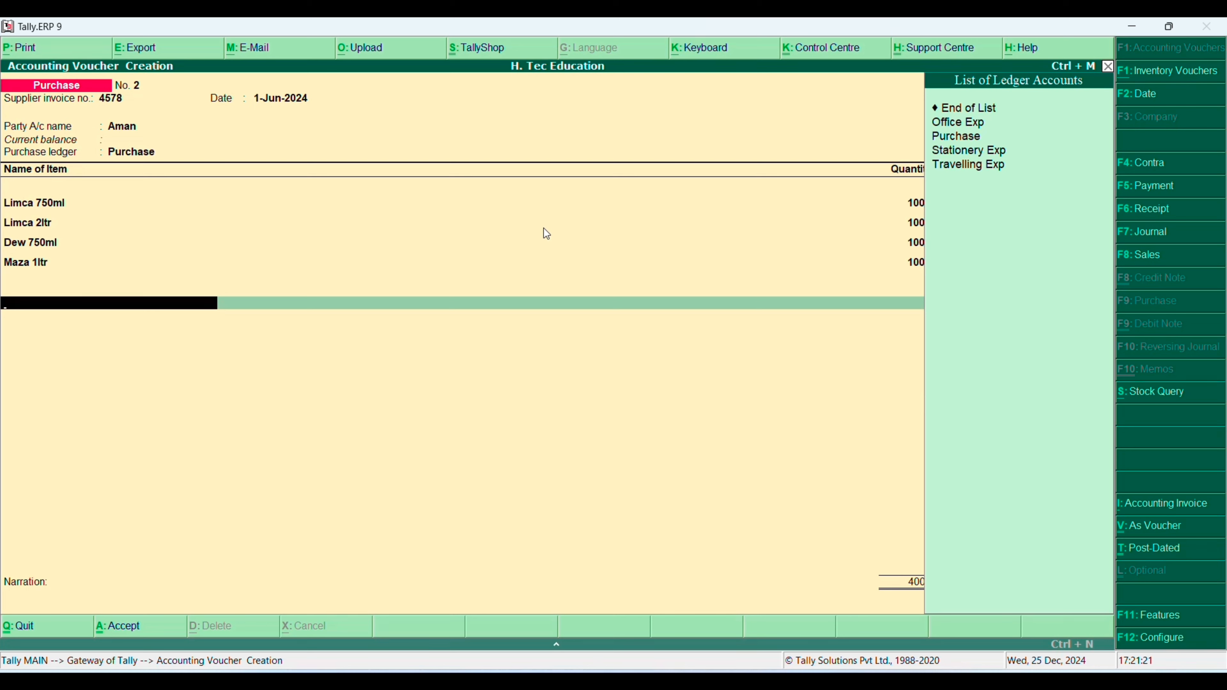
pyautogui.press('Return')
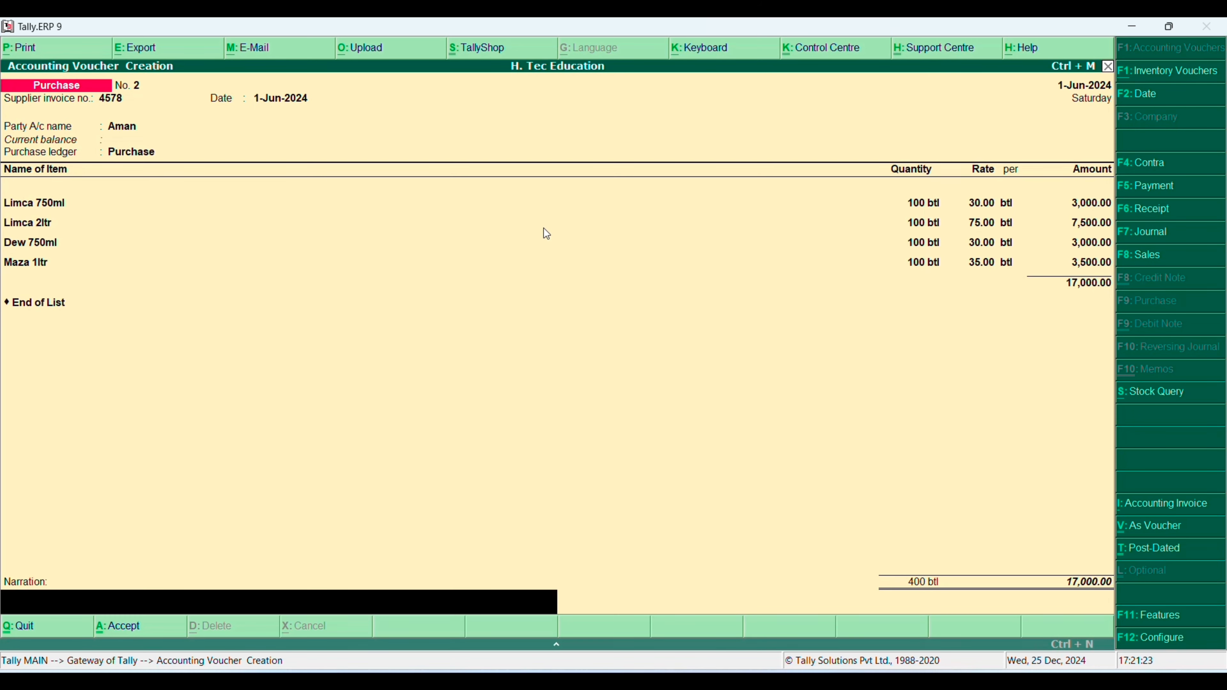
pyautogui.write('being goods purchase from aman on')
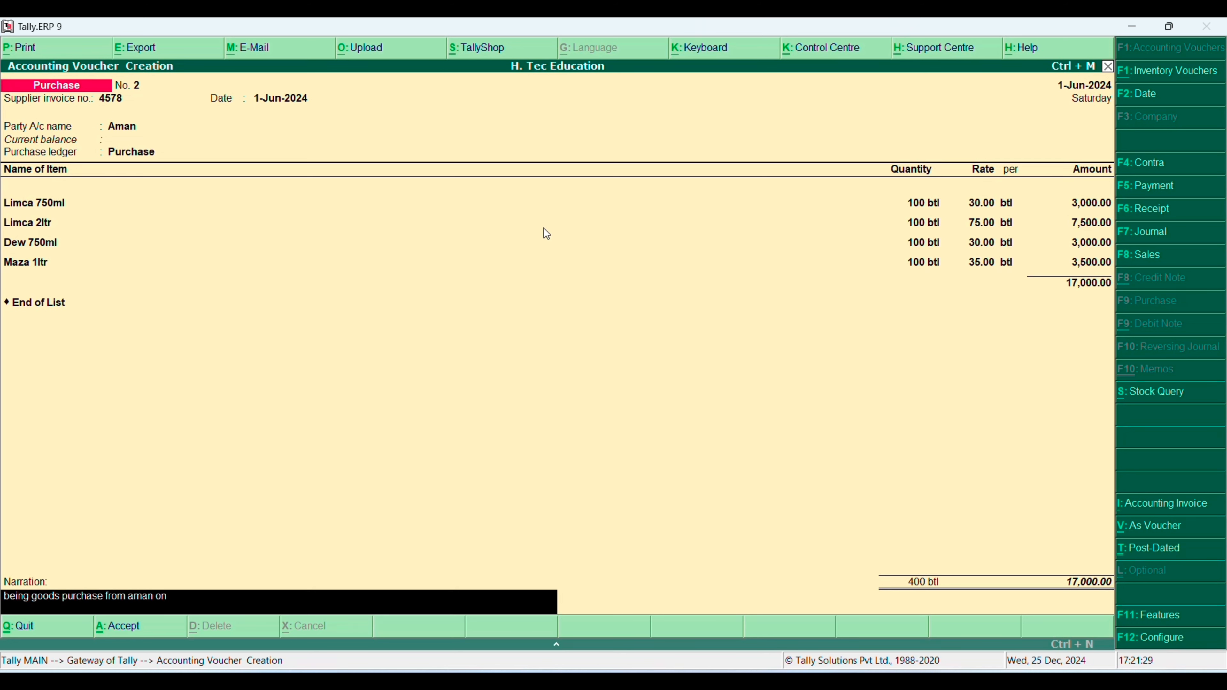
pyautogui.write(' cr')
pyautogui.press('Return')
pyautogui.press('Return')
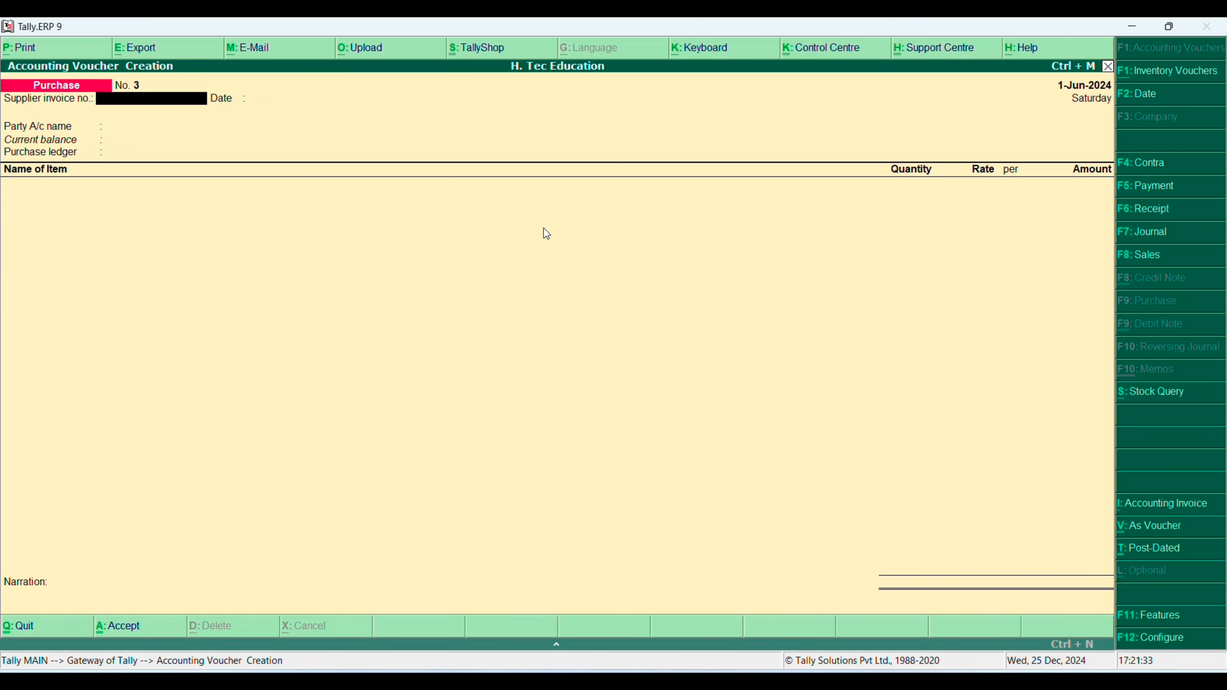
# - Leave voucher entry for the Gateway of Tally and open the Display Menu
pyautogui.press('Escape')
pyautogui.press('Return')
pyautogui.press('Down')
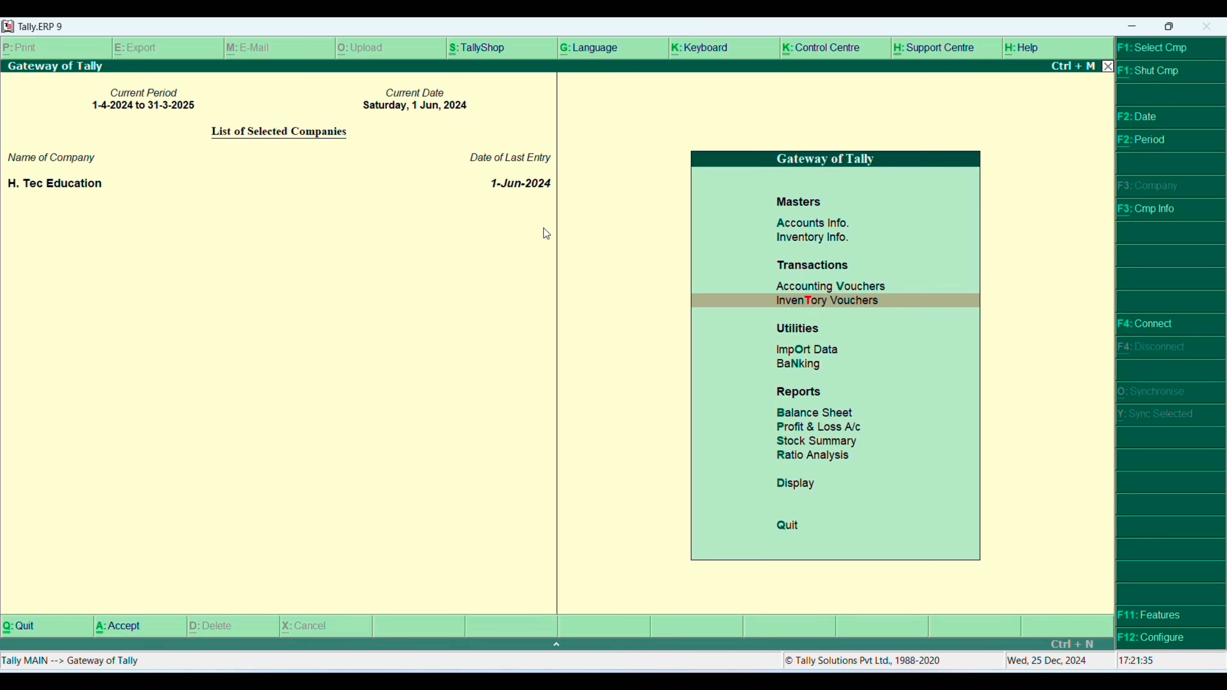
pyautogui.press('Down')
pyautogui.press('Down')
pyautogui.press('Down')
pyautogui.press('Down')
pyautogui.press('Down')
pyautogui.press('Down')
pyautogui.press('Down')
pyautogui.press('Return')
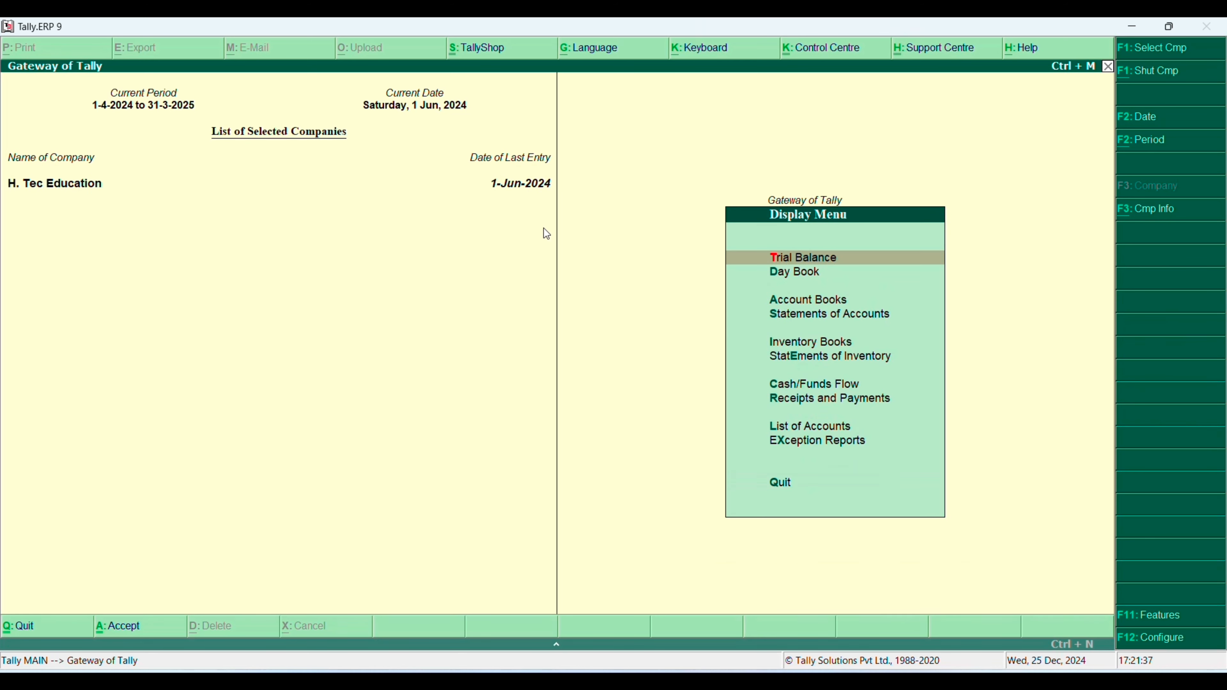
# - View the stock category summary for the 1ltr category from the Statements of Inventory
pyautogui.press('Down')
pyautogui.press('Down')
pyautogui.press('Down')
pyautogui.press('Down')
pyautogui.press('Down')
pyautogui.press('Return')
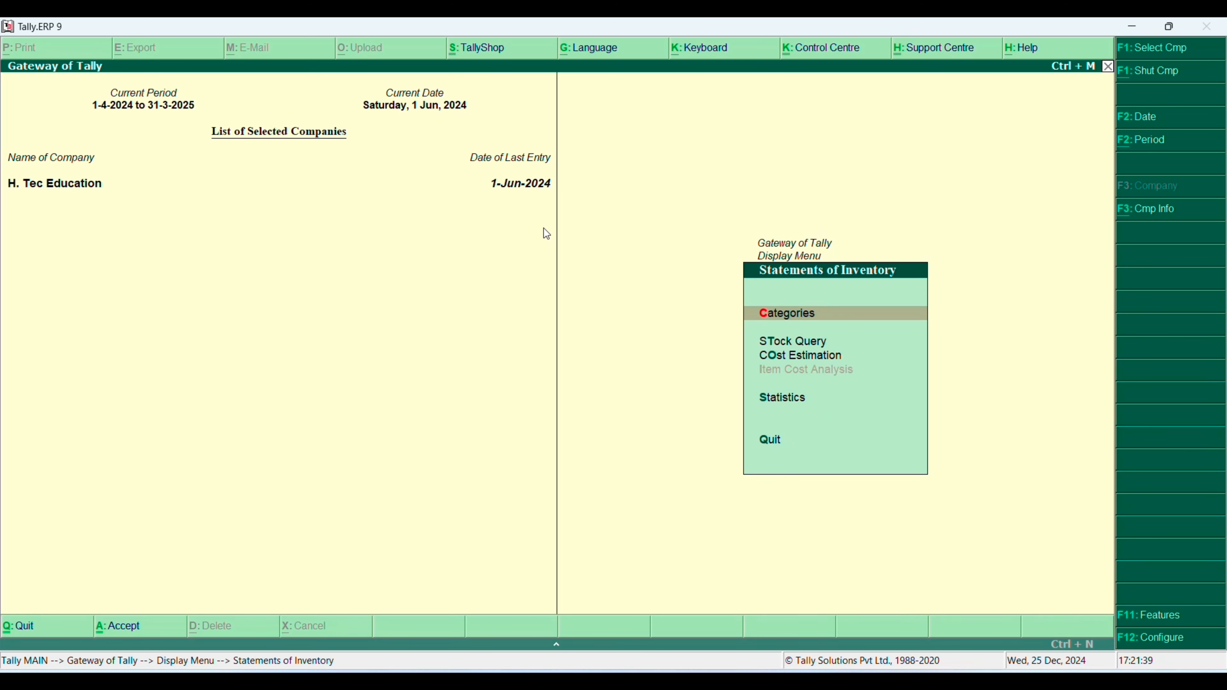
pyautogui.press('Return')
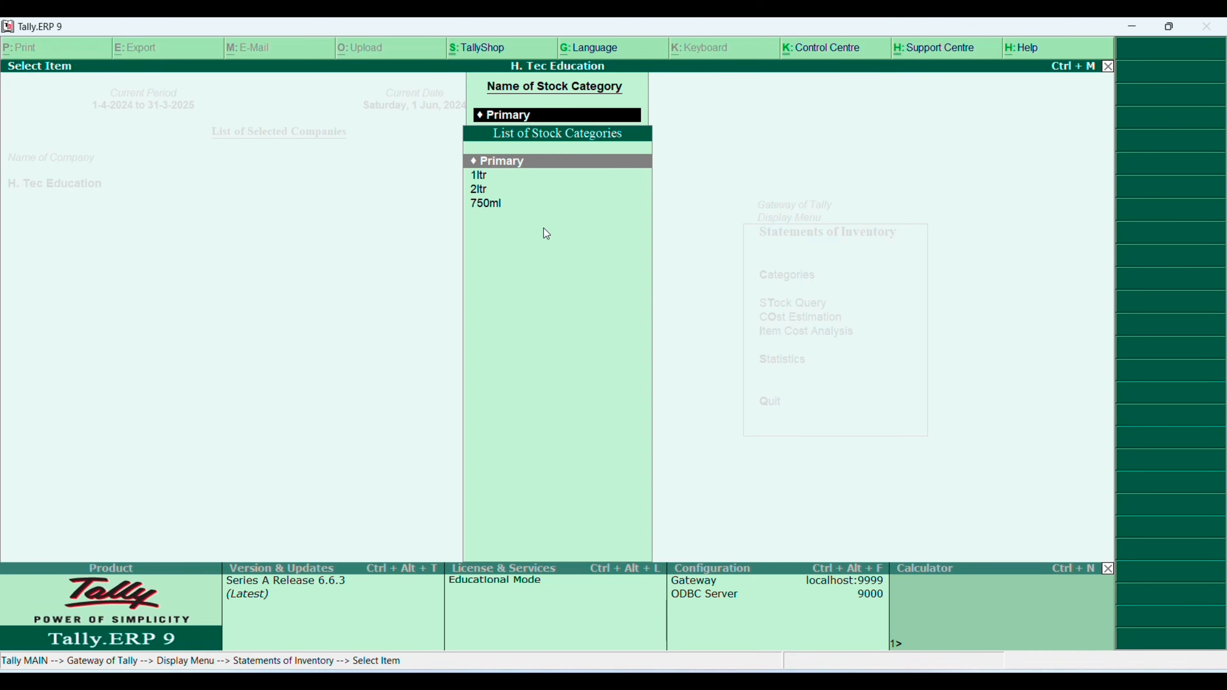
pyautogui.press('Down')
pyautogui.press('Return')
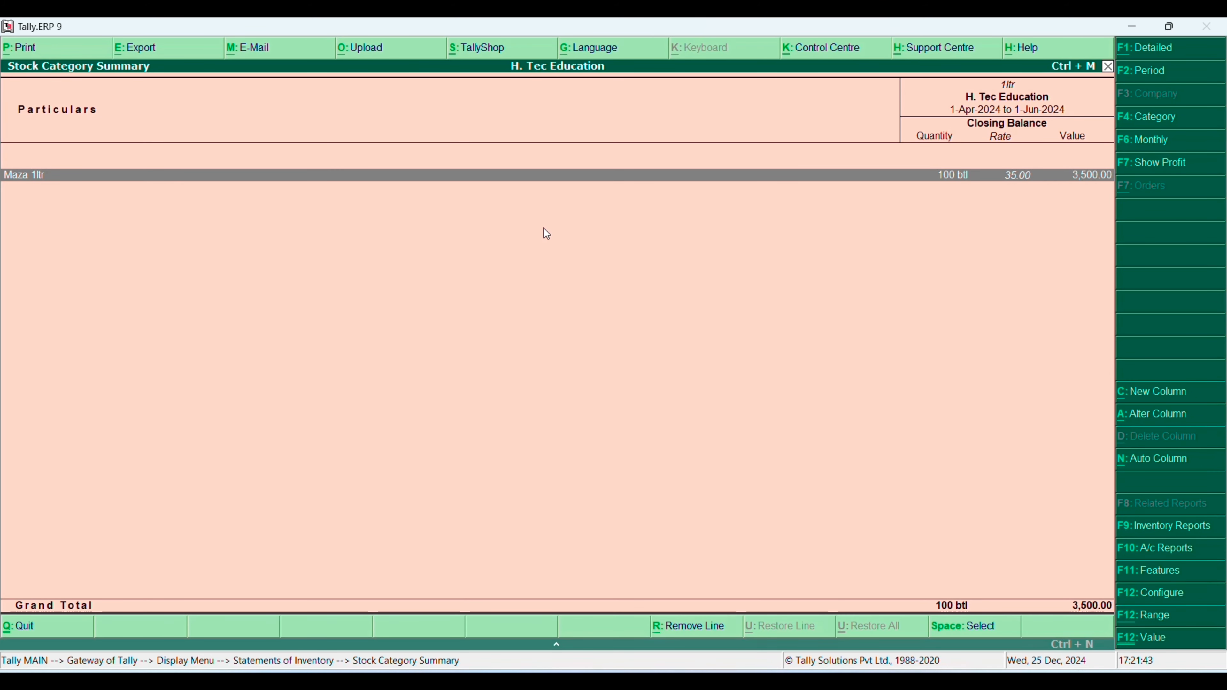
# - Switch the stock category summary to the 2ltr category and view it for the 750ml category too
pyautogui.press('F4')
pyautogui.press('Down')
pyautogui.press('Return')
pyautogui.press('F4')
pyautogui.press('Down')
pyautogui.press('Return')
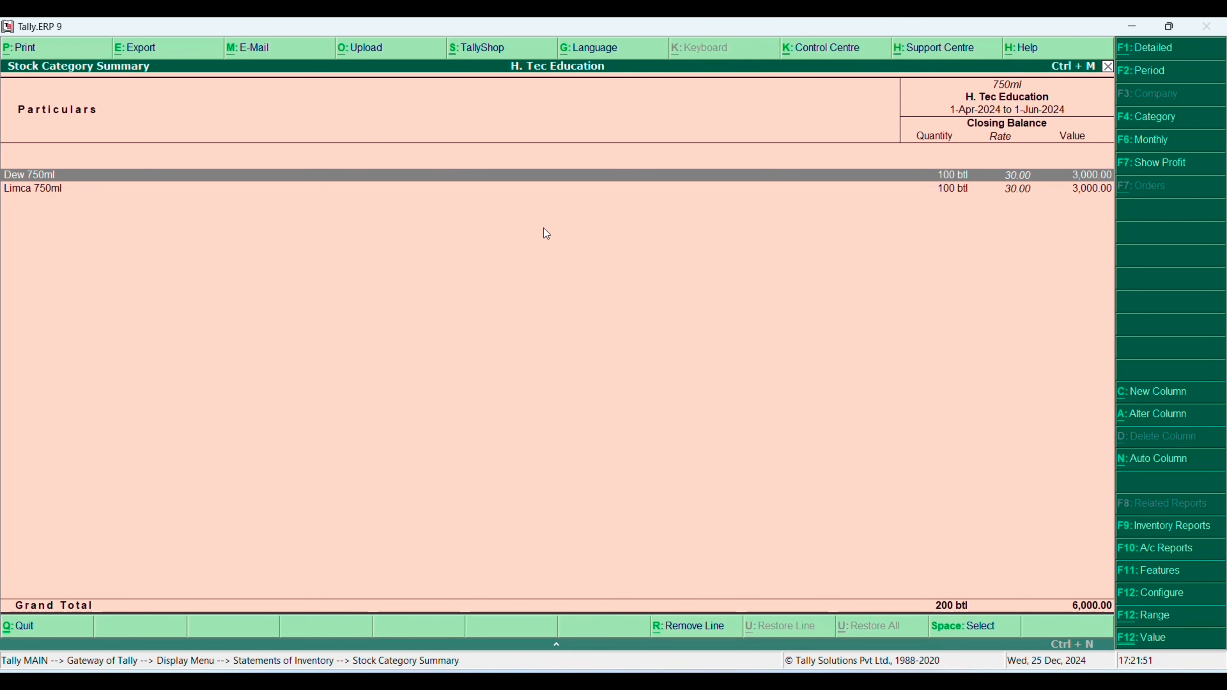
# - Close the category summary and open a new sales voucher from accounting voucher entry
pyautogui.press('Escape')
pyautogui.press('Escape')
pyautogui.press('Escape')
pyautogui.press('Escape')
pyautogui.press('Up')
pyautogui.press('Up')
pyautogui.press('Up')
pyautogui.press('Up')
pyautogui.press('Up')
pyautogui.press('Up')
pyautogui.press('Up')
pyautogui.press('Up')
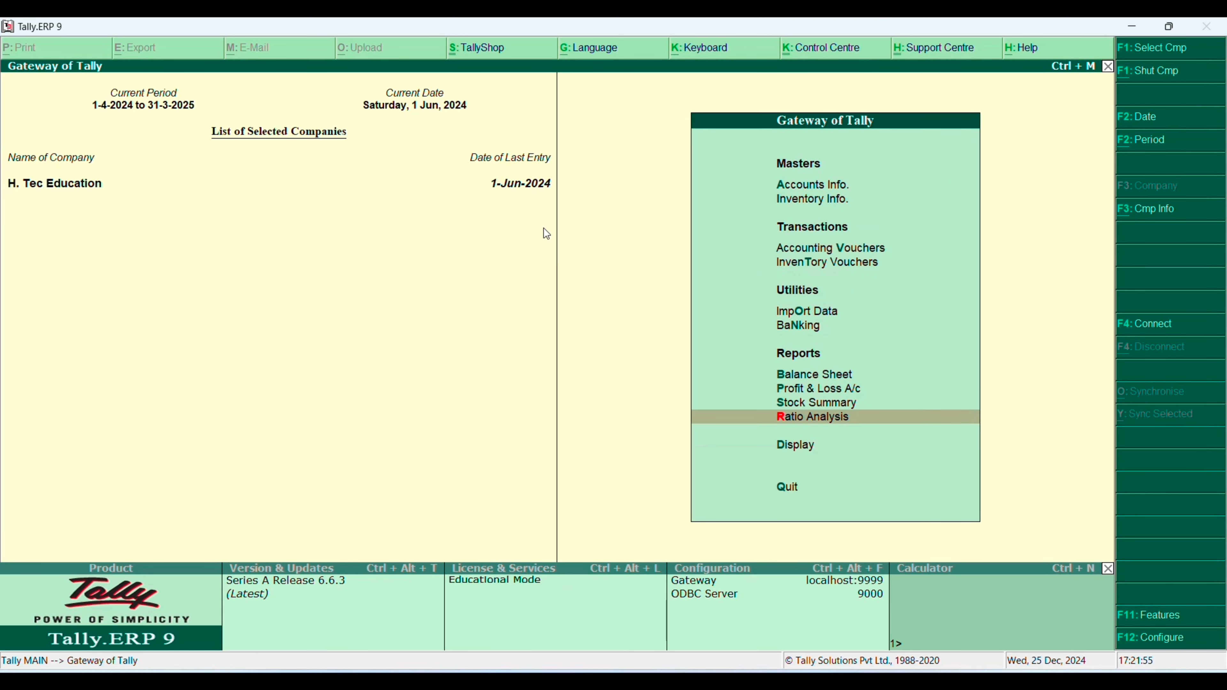
pyautogui.press('Return')
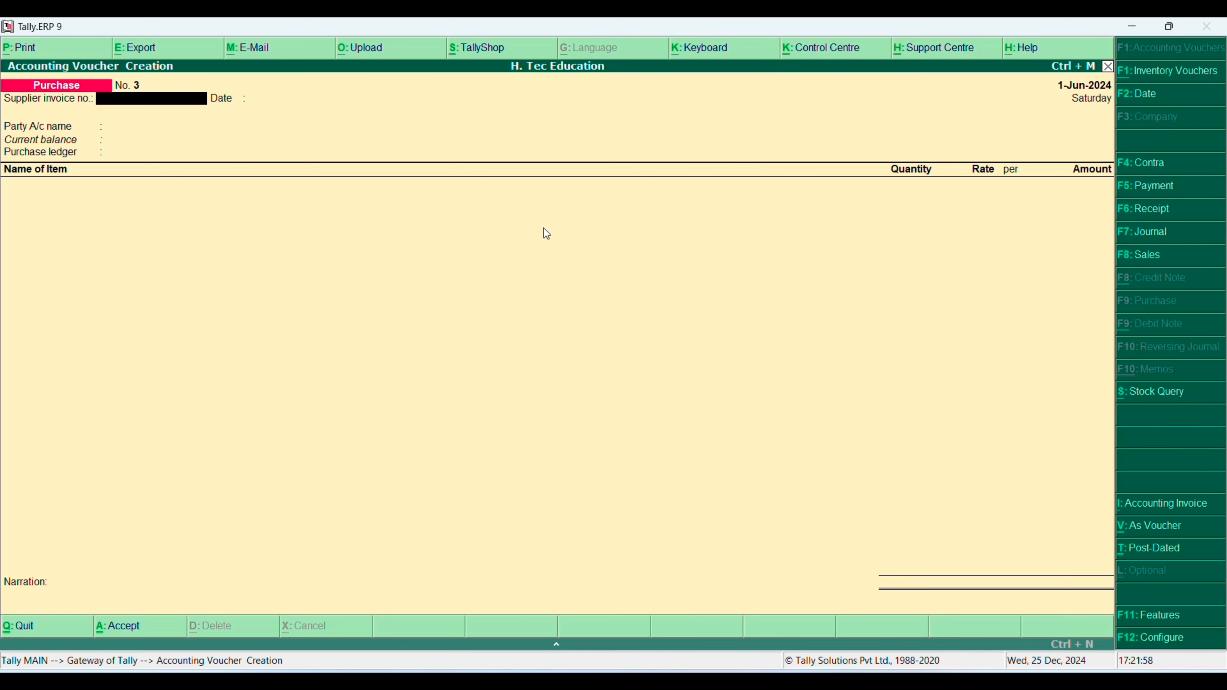
pyautogui.press('F8')
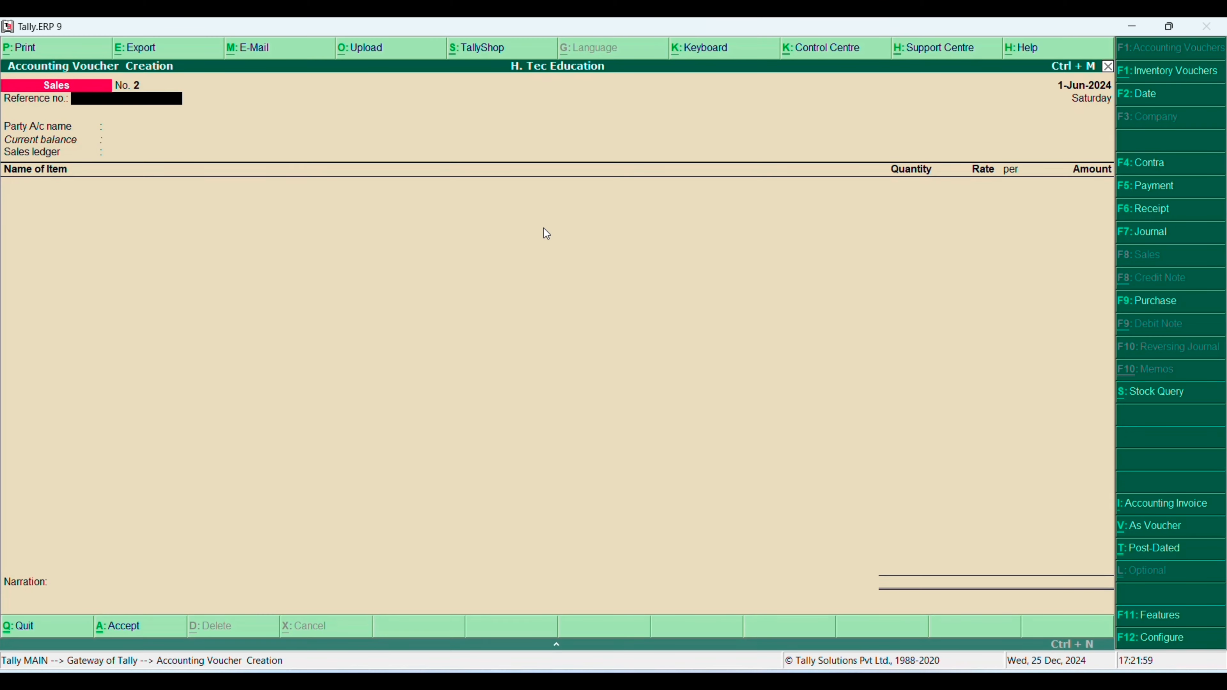
# - Set the sales voucher's reference number to 8848 and create a party ledger in the customer's name under Sundry Debtors
pyautogui.write('8848')
pyautogui.press('Return')
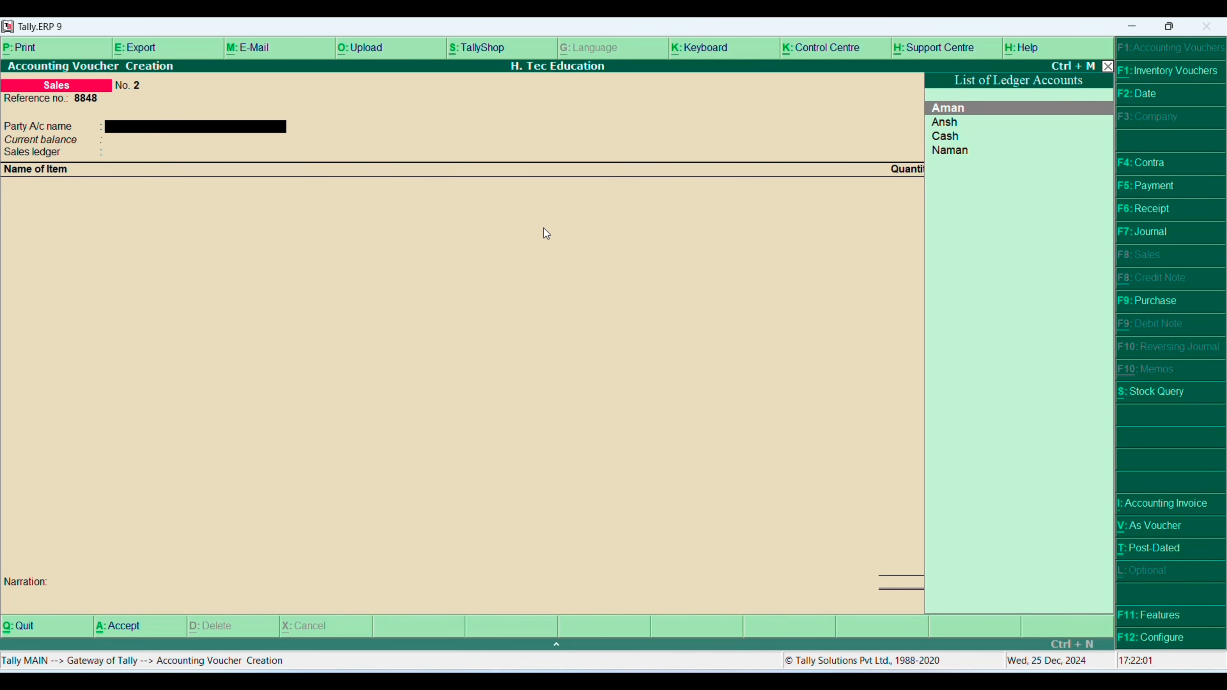
pyautogui.hotkey('alt', 'c')
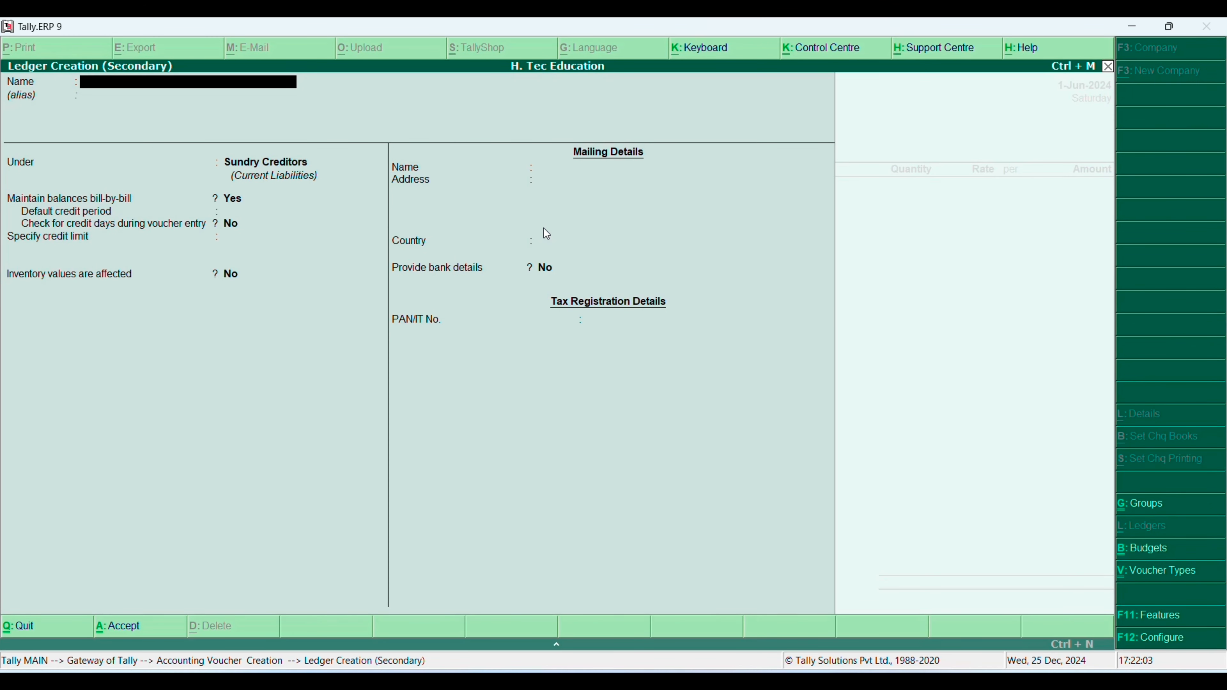
pyautogui.write('Ram')
pyautogui.press('Return')
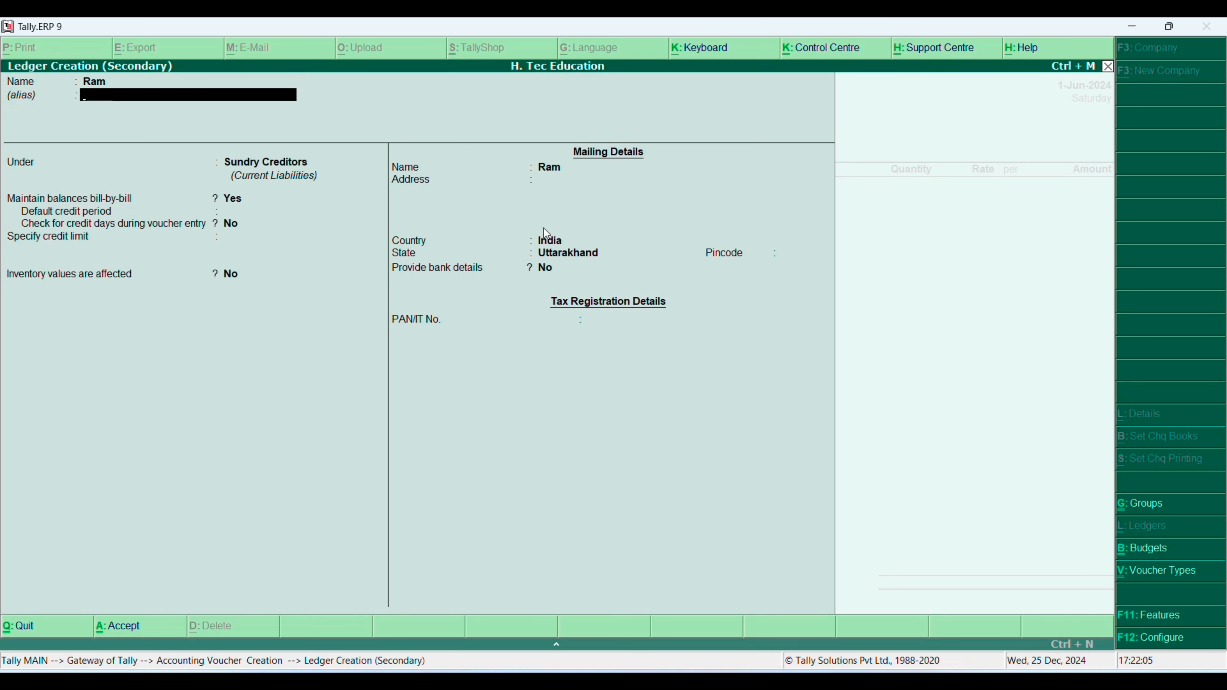
pyautogui.press('Return')
pyautogui.write('Sun')
pyautogui.press('Down')
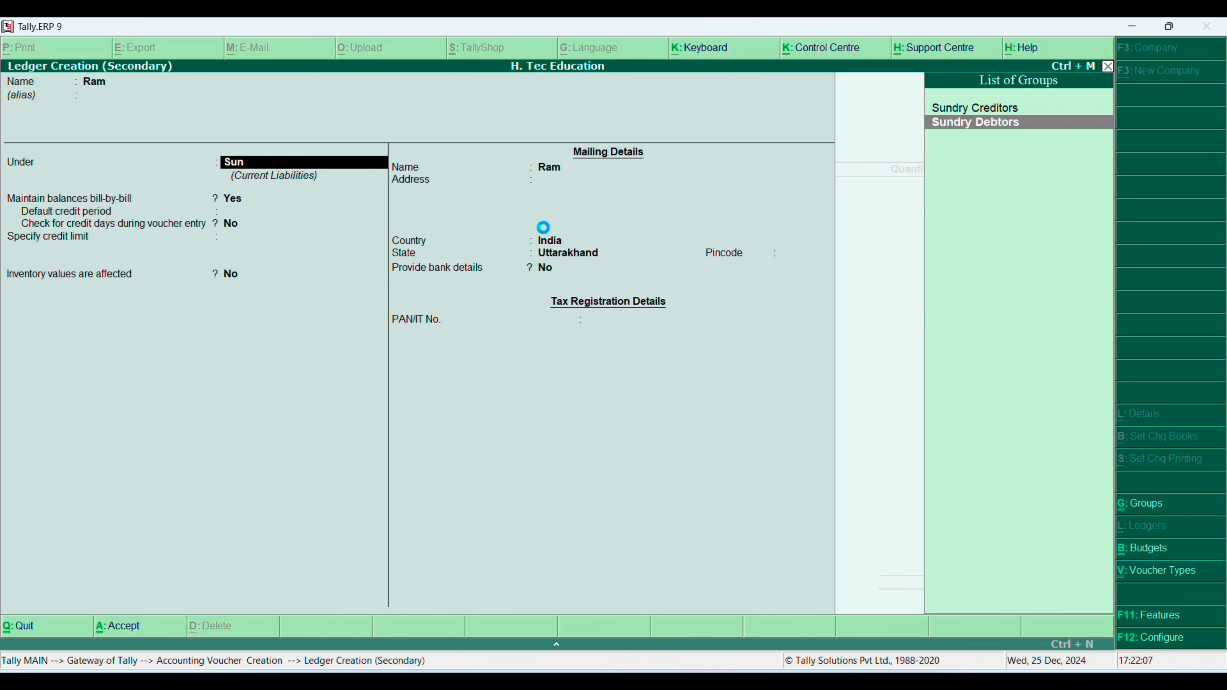
pyautogui.press('Return')
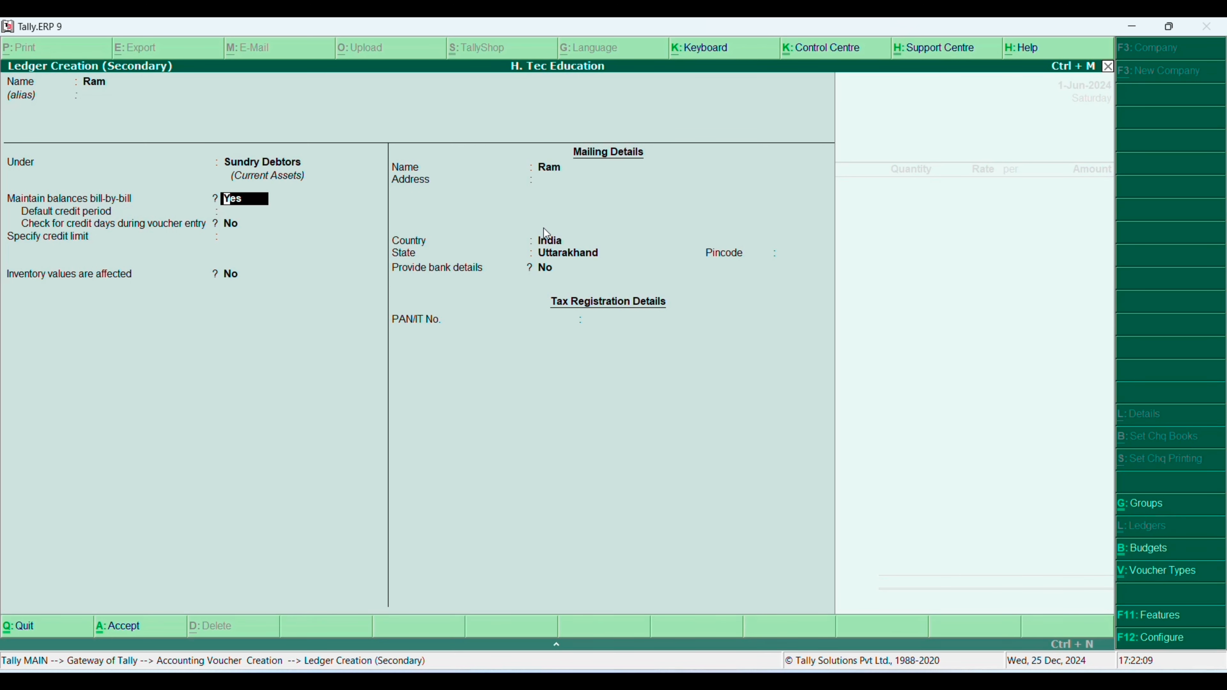
pyautogui.press('Return')
pyautogui.press('Return')
pyautogui.hotkey('ctrl', 'a')
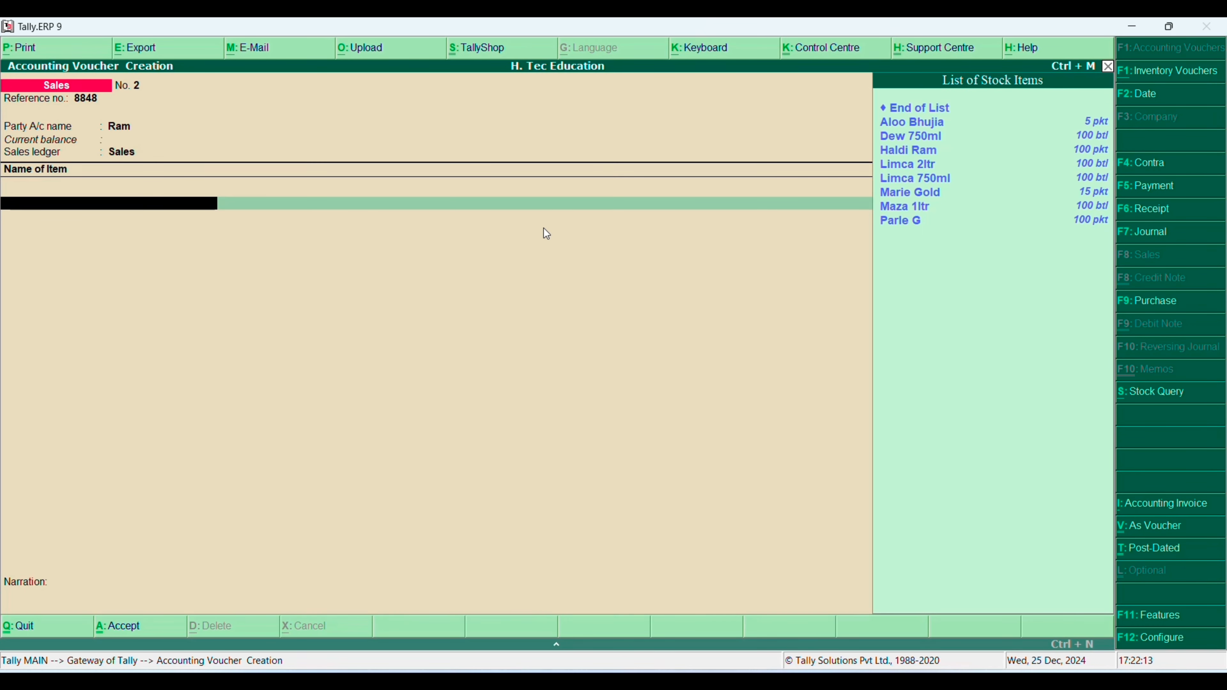
# - Add the stock item Limca 750ml to the sale with a quantity of 85 btl at a rate of 85
pyautogui.write('Limca')
pyautogui.press('Return')
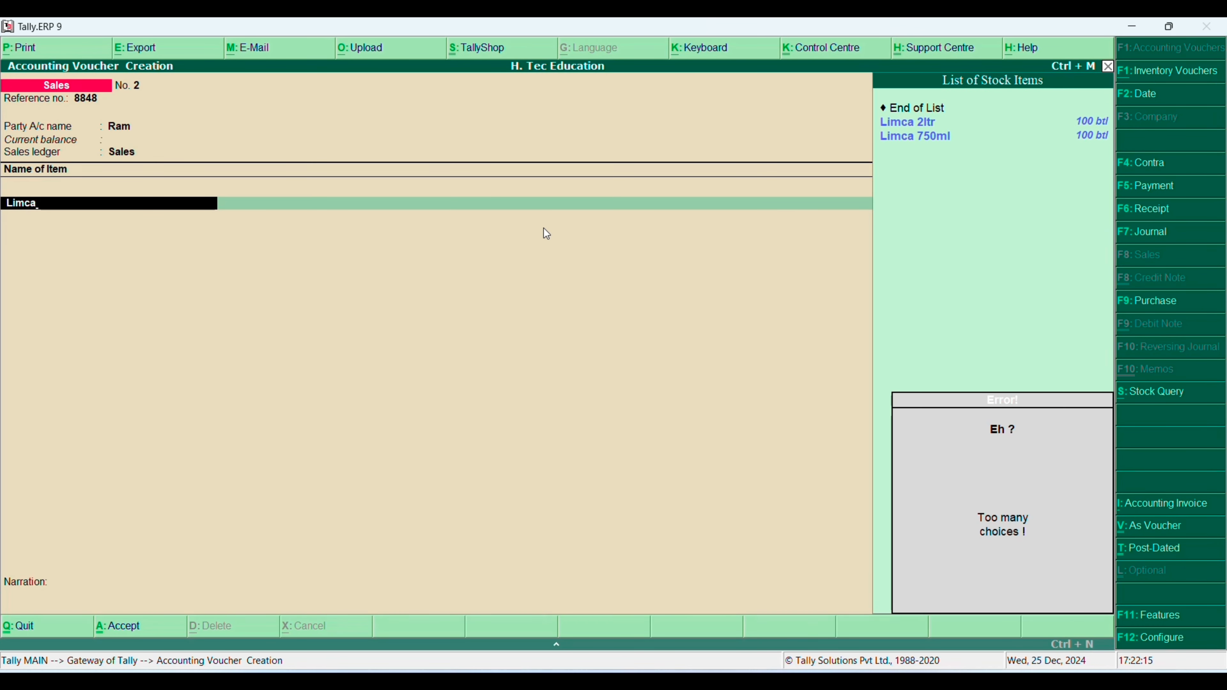
pyautogui.press('Down')
pyautogui.press('Up')
pyautogui.press('Down')
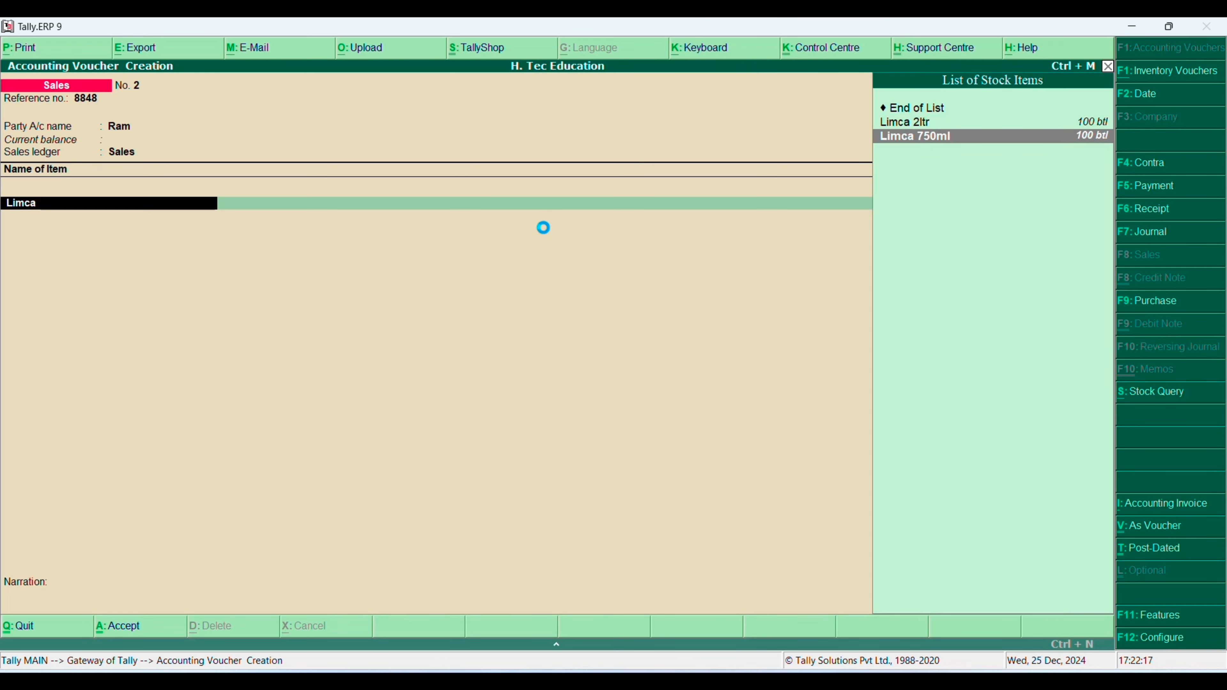
pyautogui.press('Return')
pyautogui.write('885')
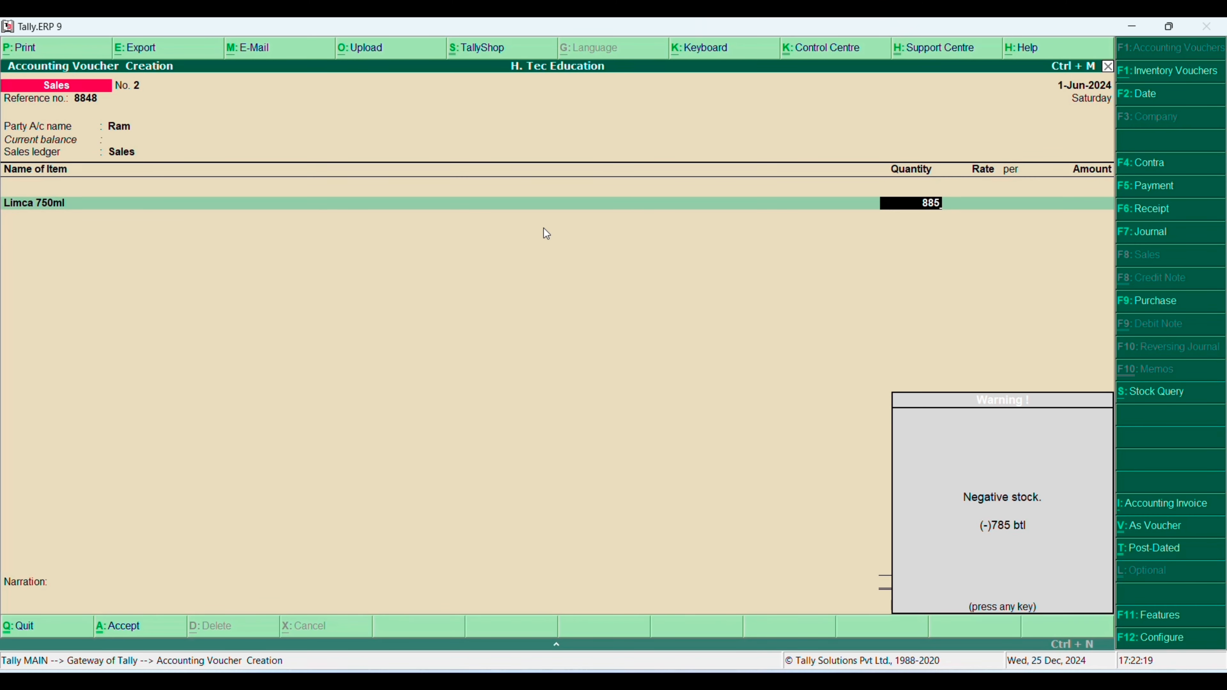
pyautogui.press('Return')
pyautogui.press('BackSpace')
pyautogui.write('85')
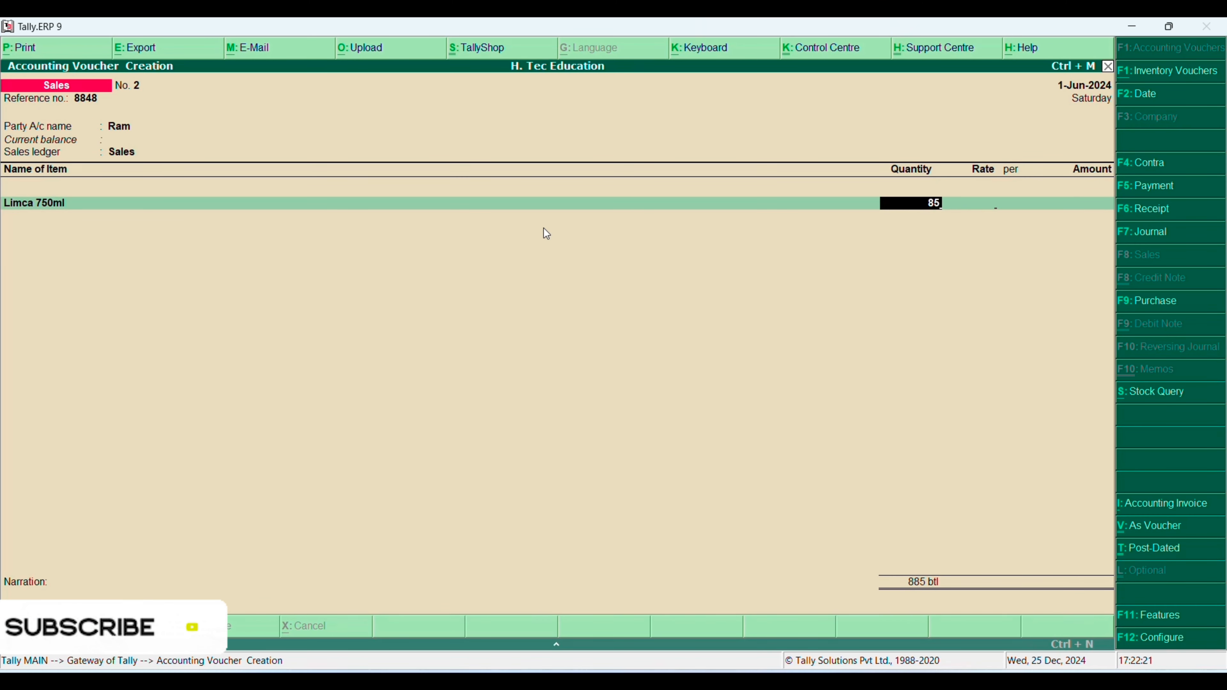
pyautogui.press('Return')
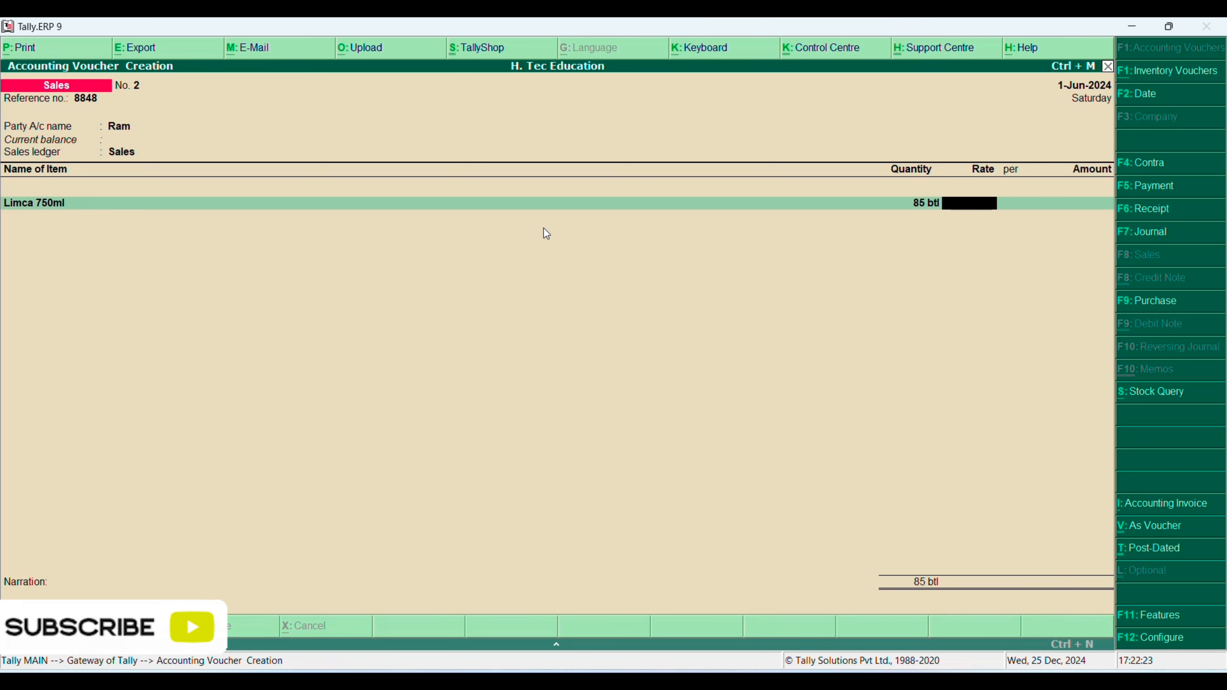
pyautogui.write('85')
pyautogui.press('Return')
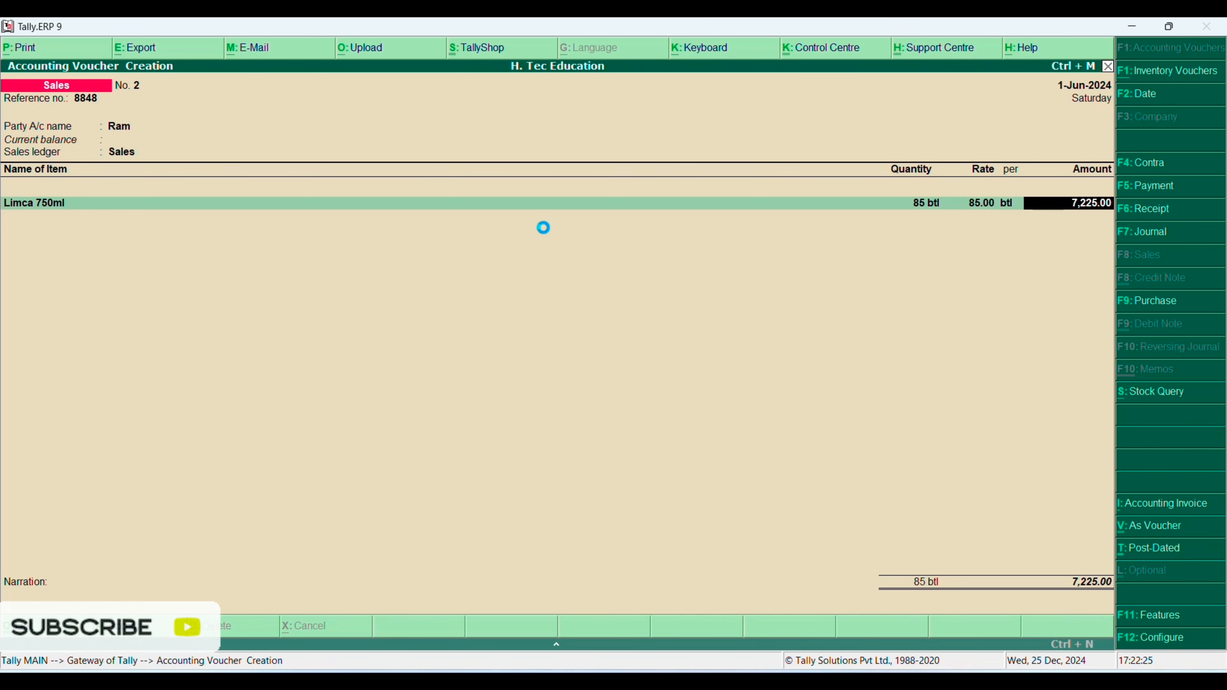
pyautogui.press('Return')
# - Add the stock item Dew 750ml to the sale with a quantity of 75 btl at a rate of 35
pyautogui.write('Dew')
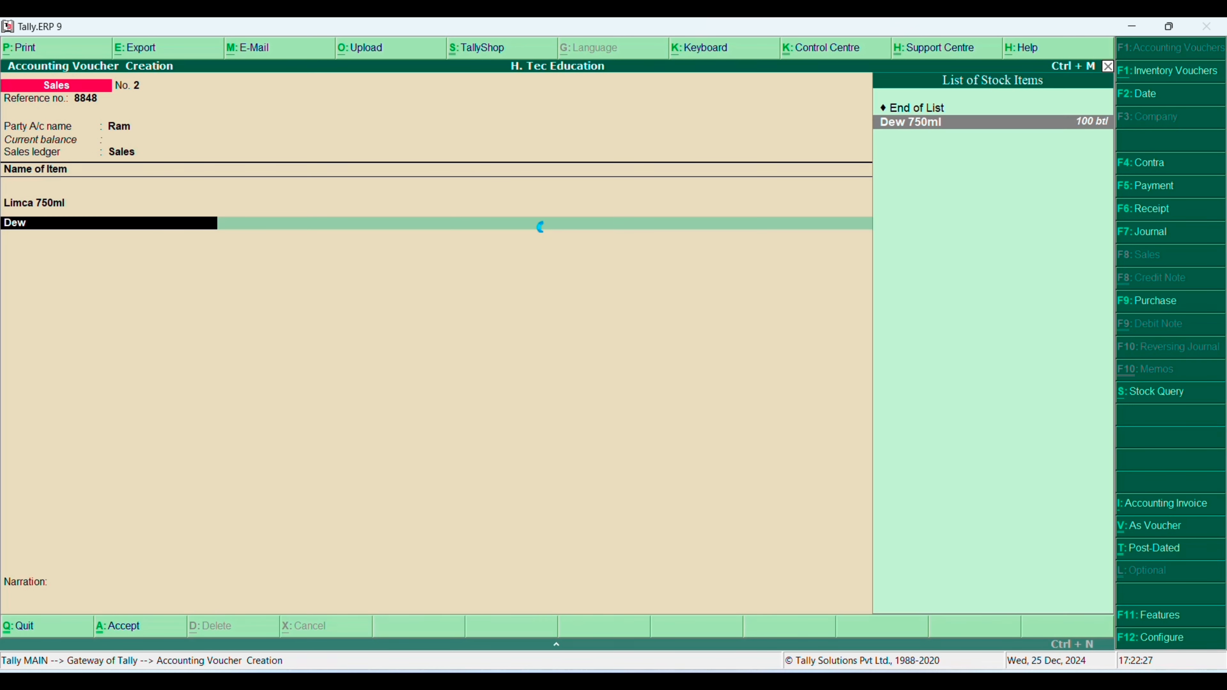
pyautogui.press('Return')
pyautogui.write('75')
pyautogui.press('Return')
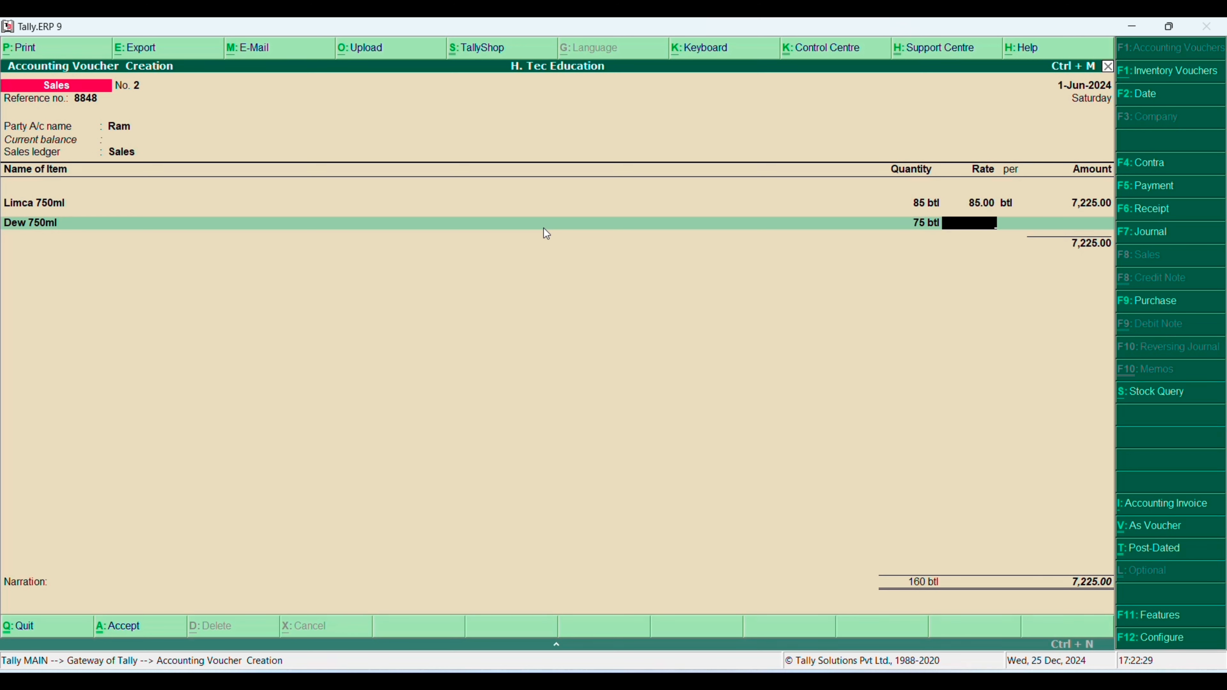
pyautogui.write('35')
pyautogui.press('Return')
pyautogui.press('Return')
pyautogui.press('Return')
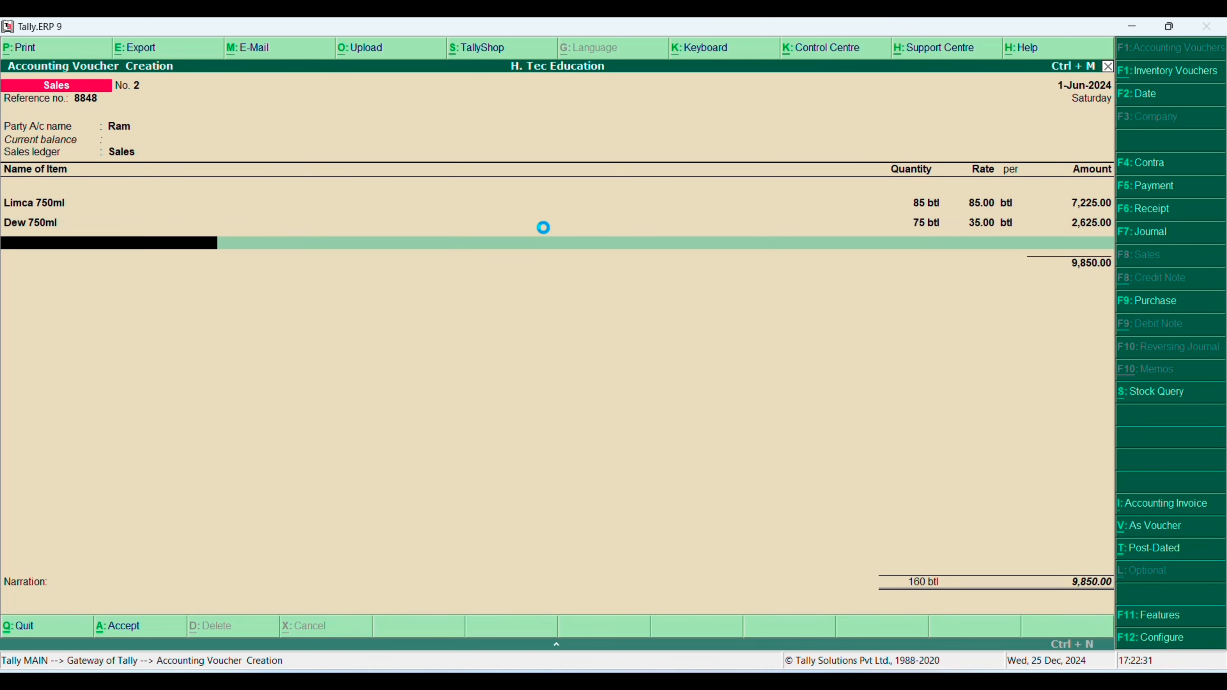
# - End the item list, enter a narration stating that goods were sold to the customer on cr, and save and leave the voucher
pyautogui.press('Return')
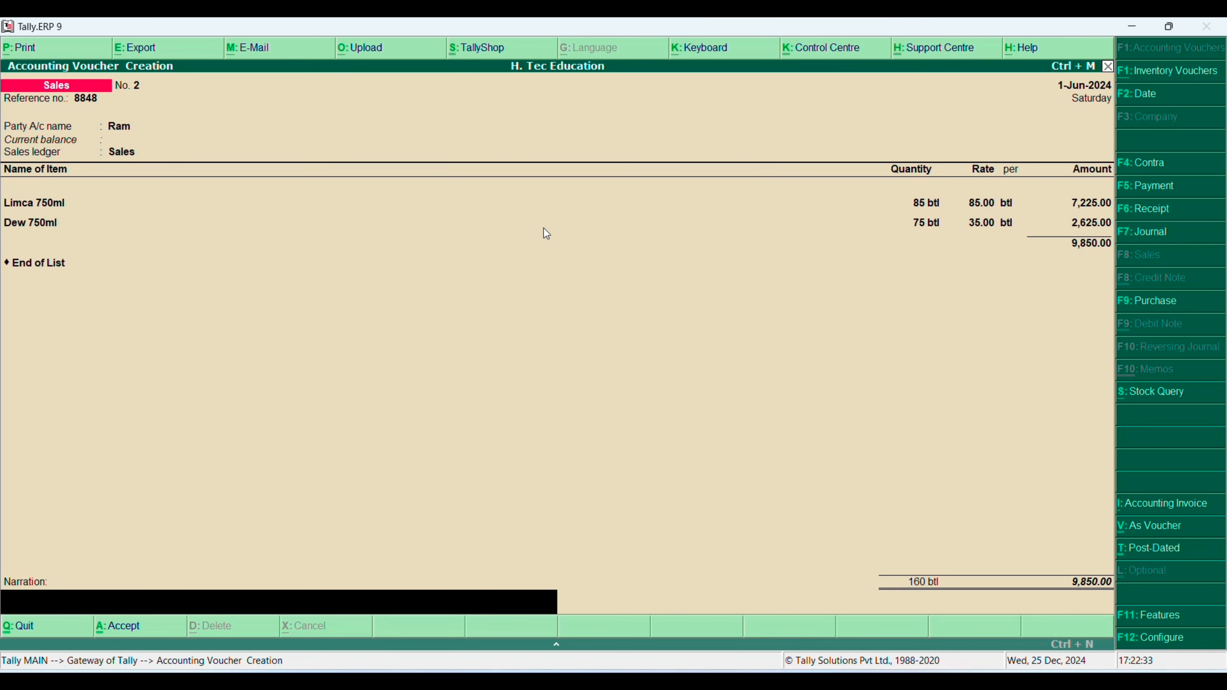
pyautogui.write('being goods sold to ram on cr')
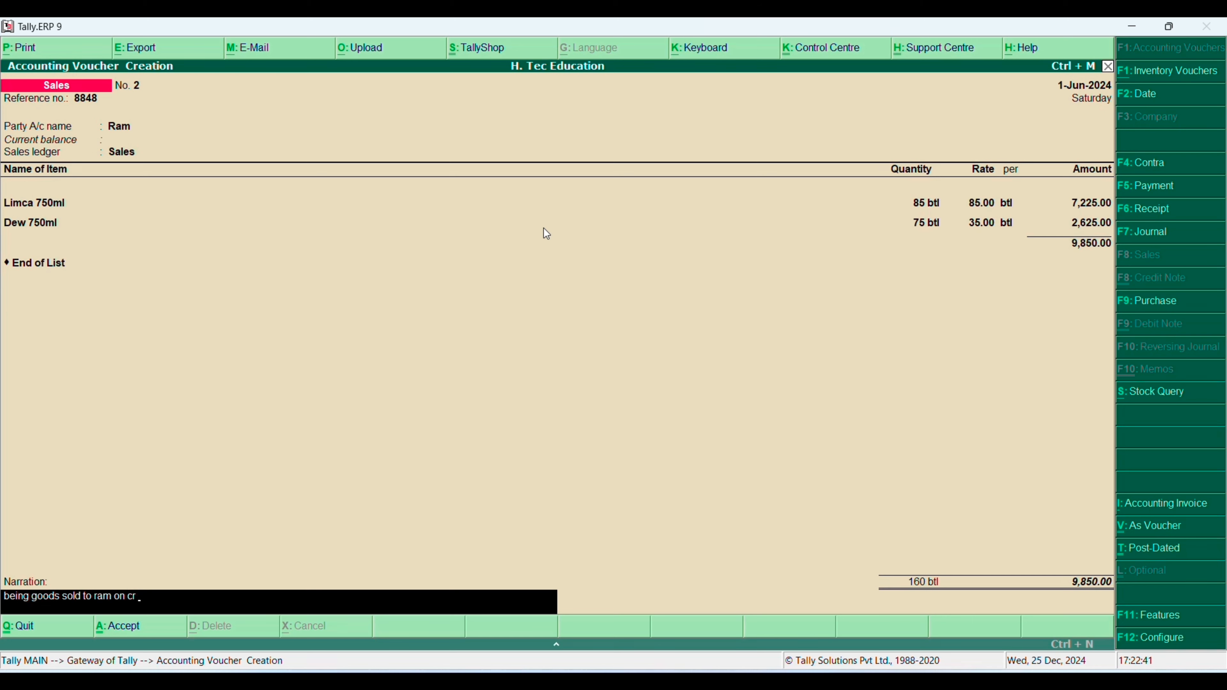
pyautogui.press('Return')
pyautogui.press('Return')
pyautogui.press('Escape')
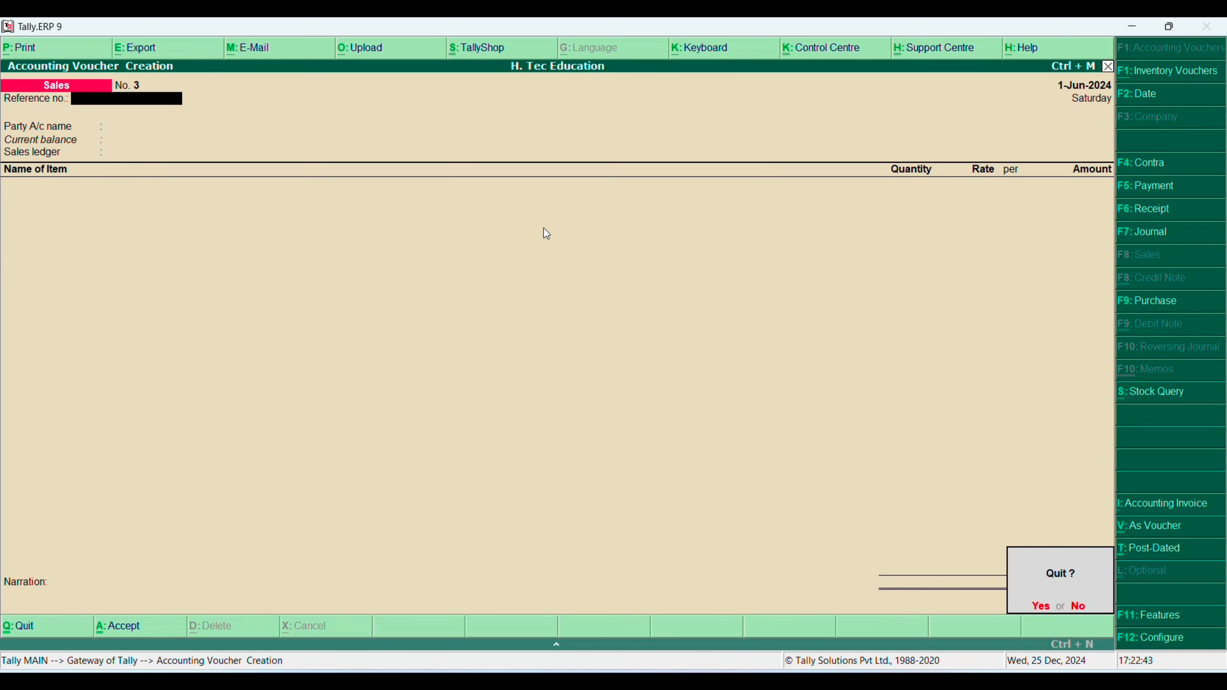
pyautogui.press('Return')
# - Open the Profit & Loss A/c report from the Gateway of Tally
pyautogui.press('Down')
pyautogui.press('Down')
pyautogui.press('Down')
pyautogui.press('Down')
pyautogui.press('Down')
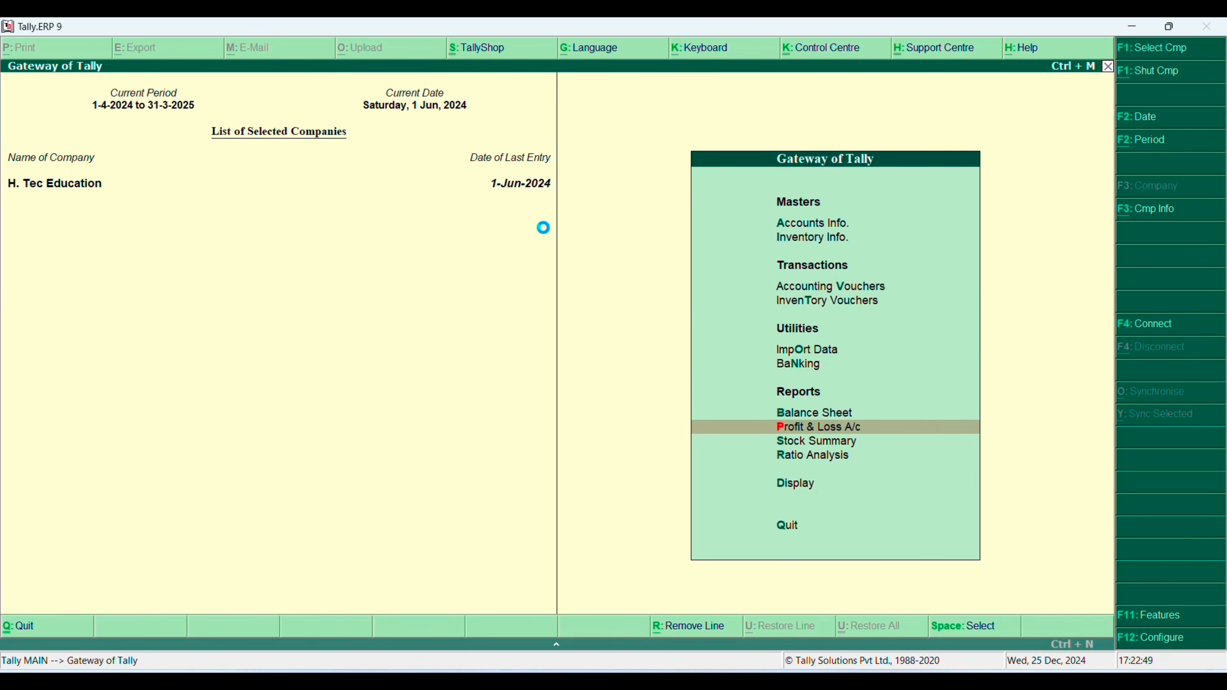
pyautogui.press('Return')
# - Examine the purchase accounts, closing stock, gross profit, indirect expenses and net loss in the Profit & Loss A/c
pyautogui.press('Left')
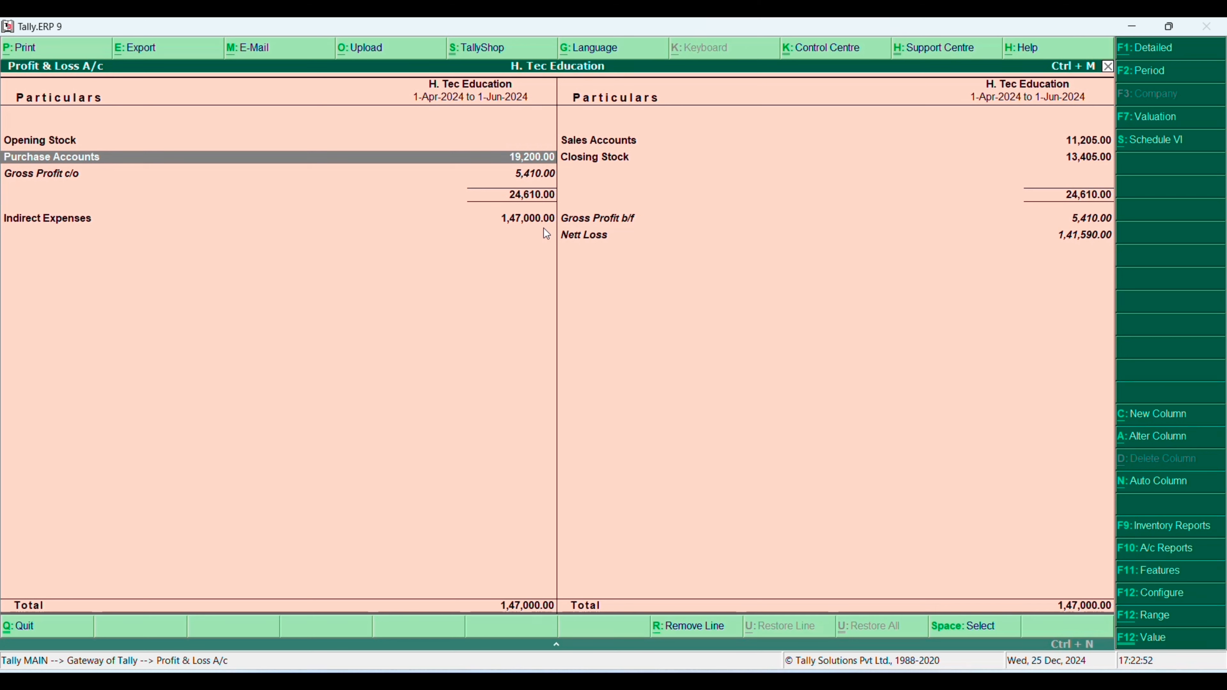
pyautogui.press('Right')
pyautogui.press('Down')
pyautogui.press('Down')
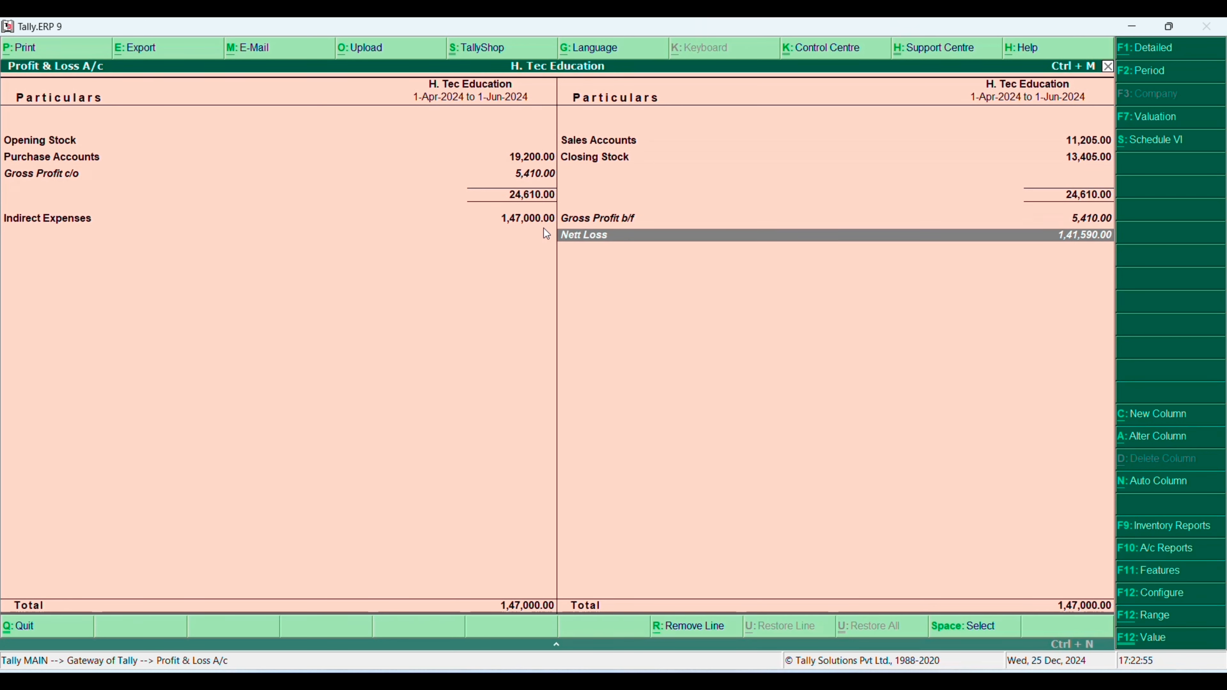
pyautogui.press('Left')
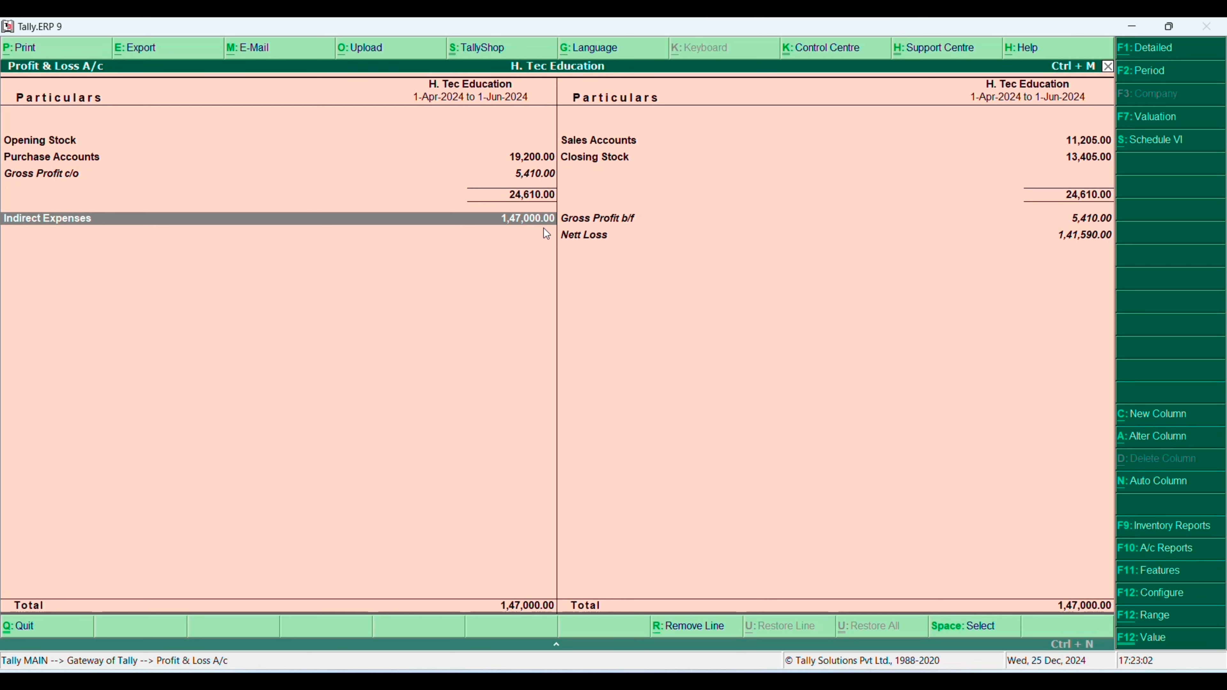
pyautogui.press('Up')
pyautogui.press('Right')
pyautogui.press('Up')
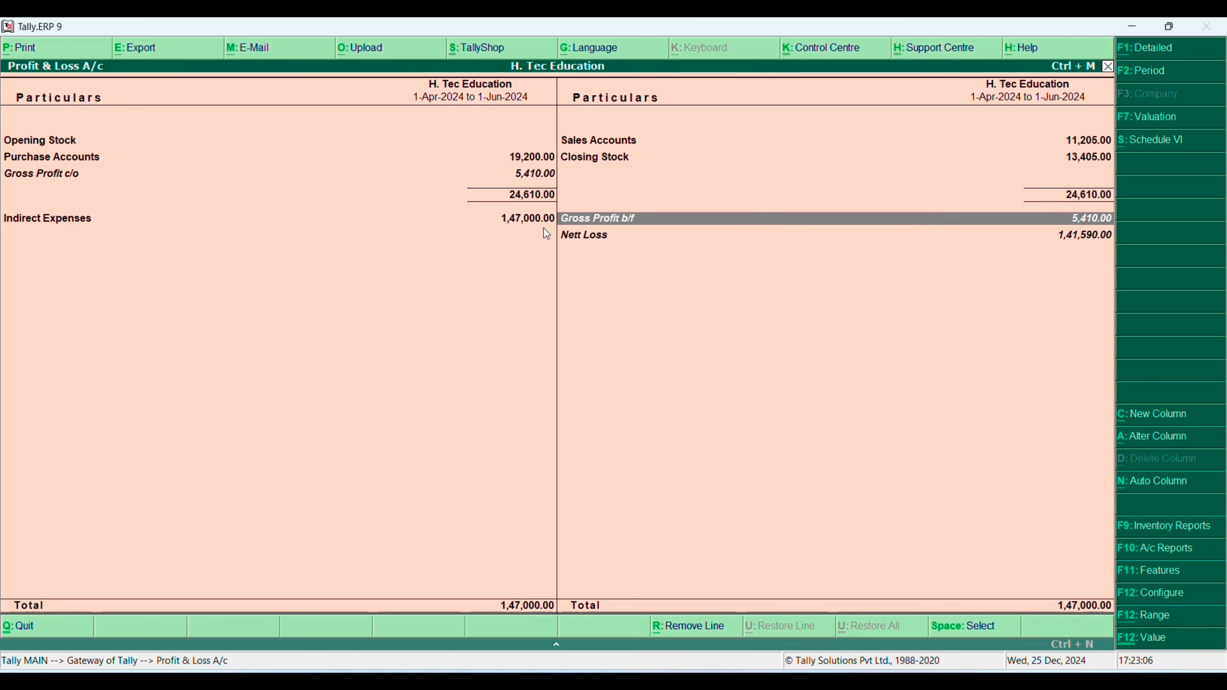
pyautogui.press('Up')
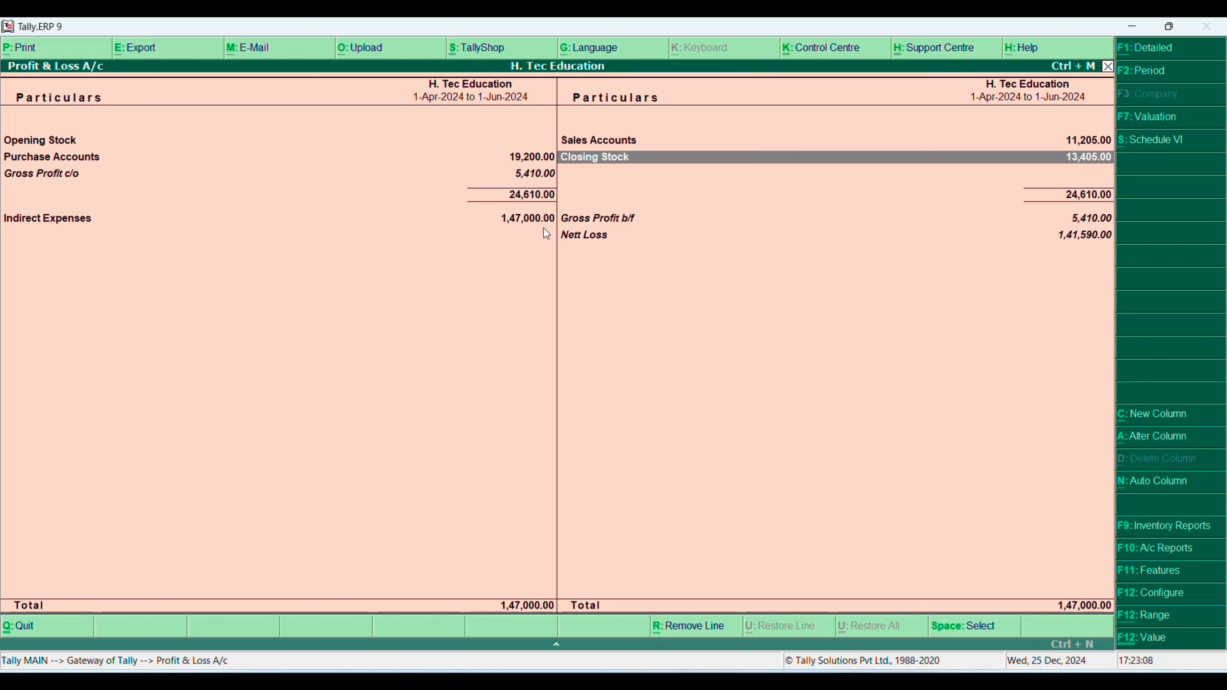
pyautogui.press('Left')
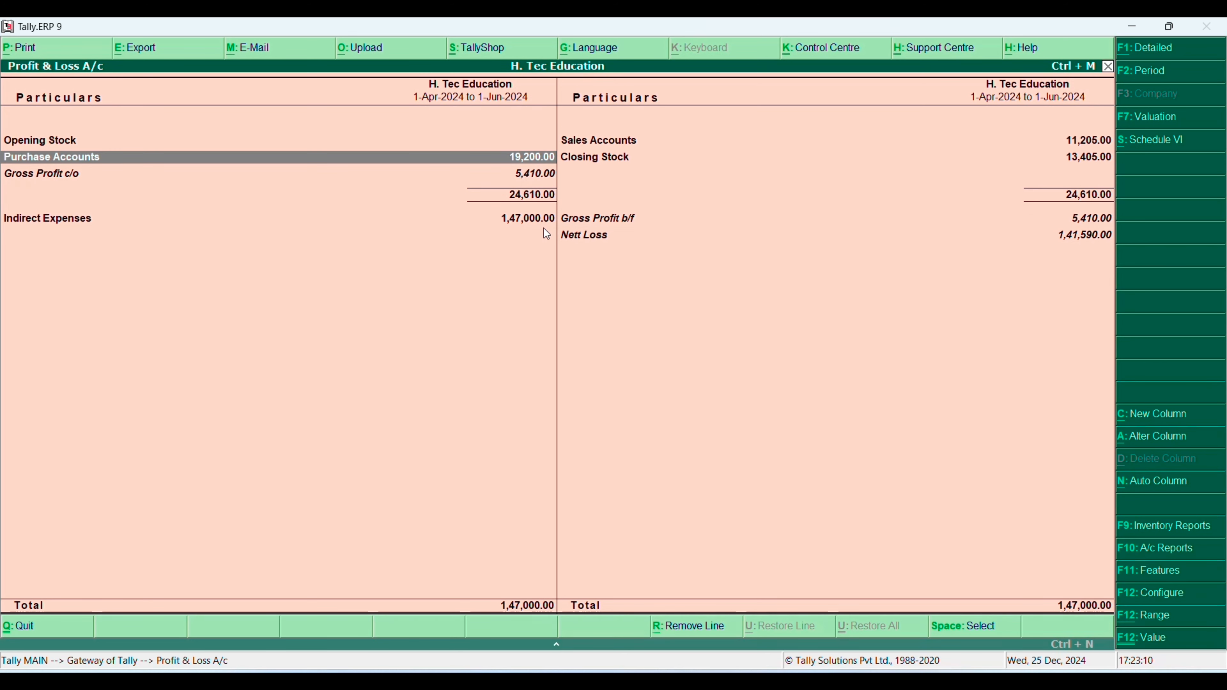
pyautogui.press('Right')
pyautogui.press('Down')
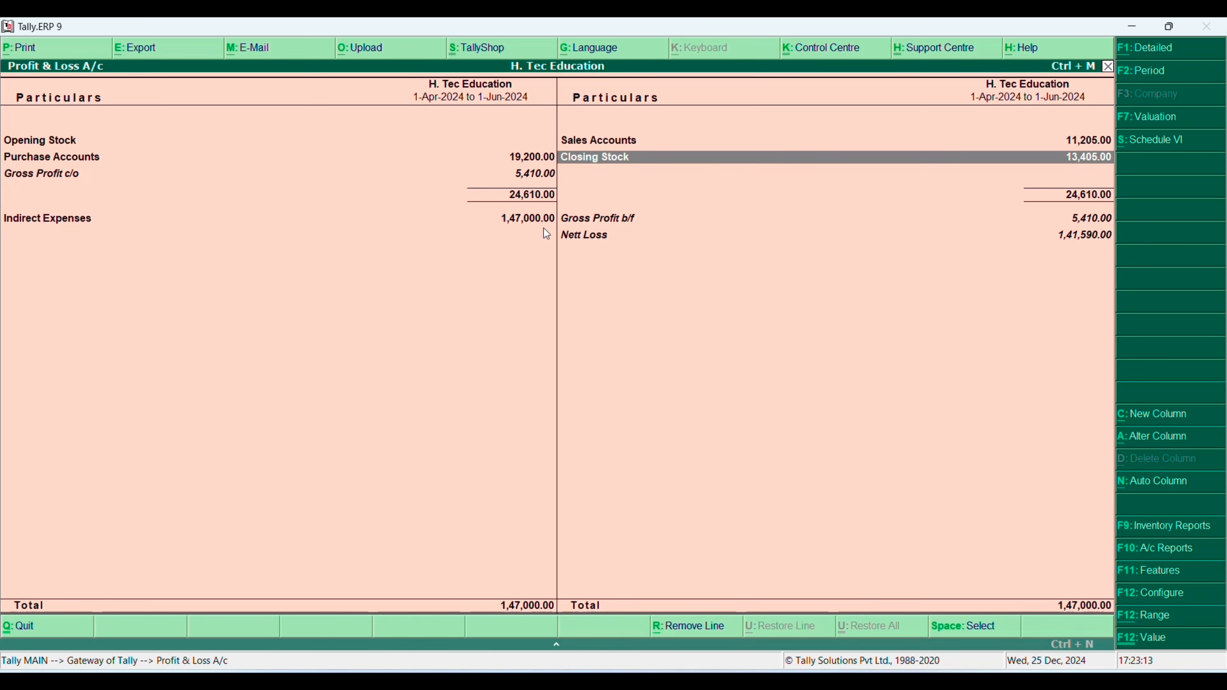
pyautogui.press('Down')
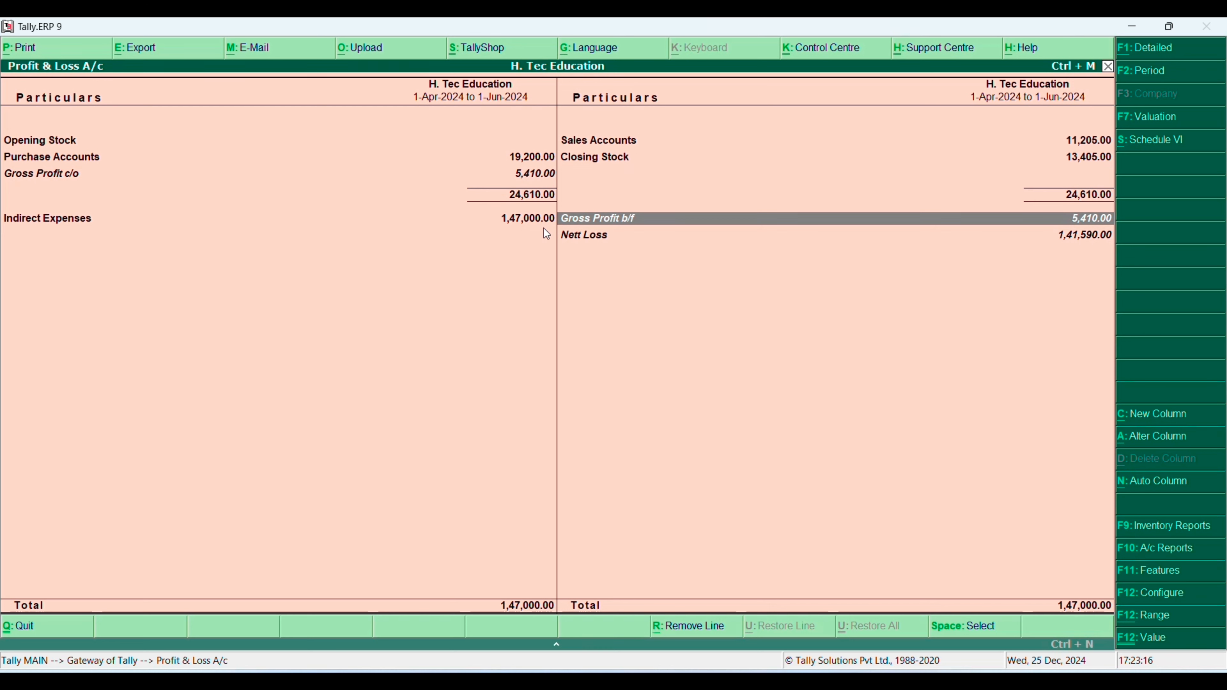
pyautogui.press('Down')
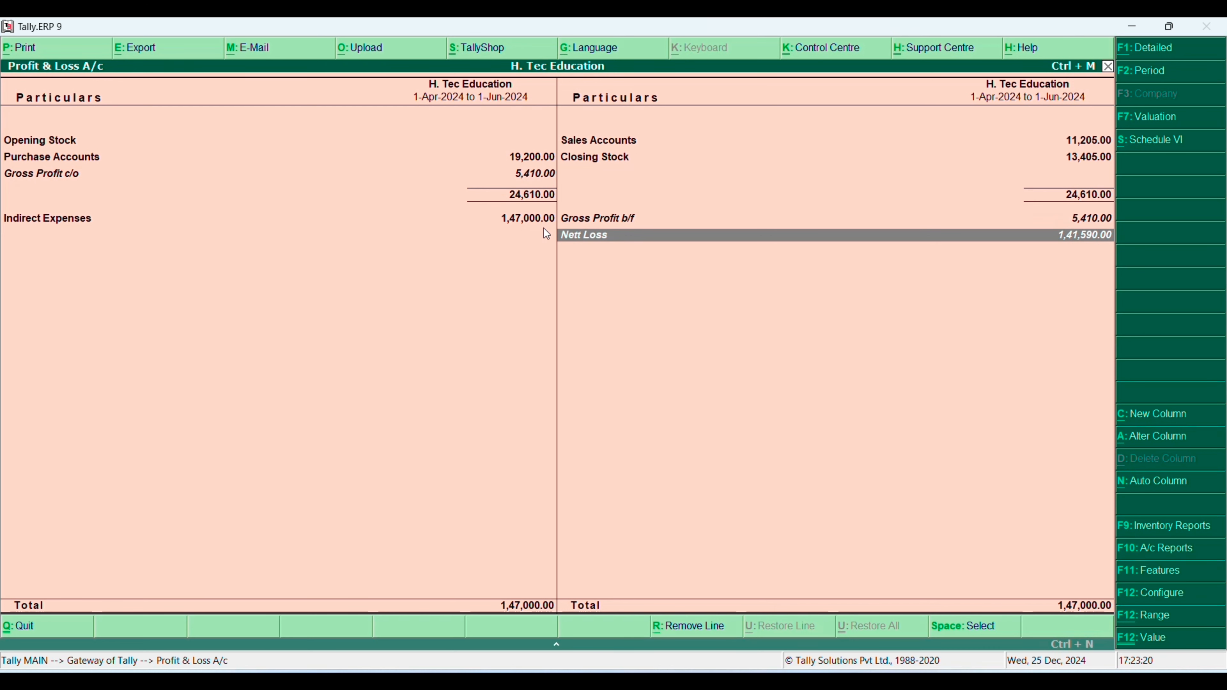
# - View the group summary of Indirect Expenses and return to the Gateway of Tally
pyautogui.press('Left')
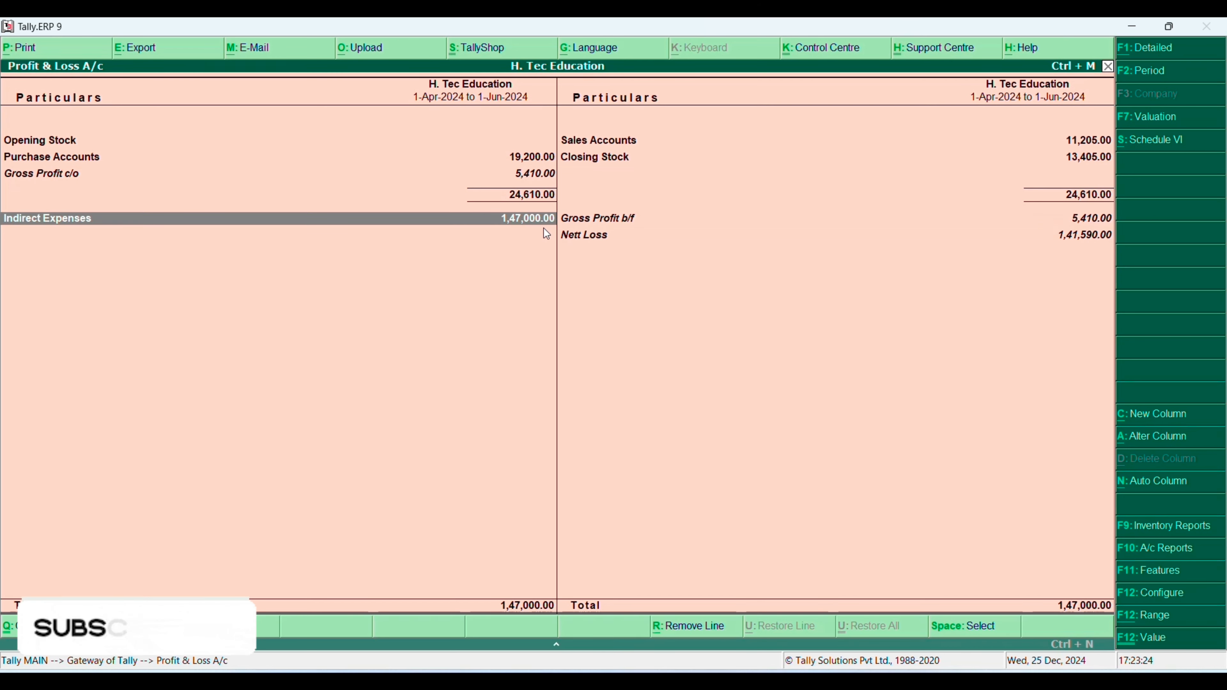
pyautogui.press('Return')
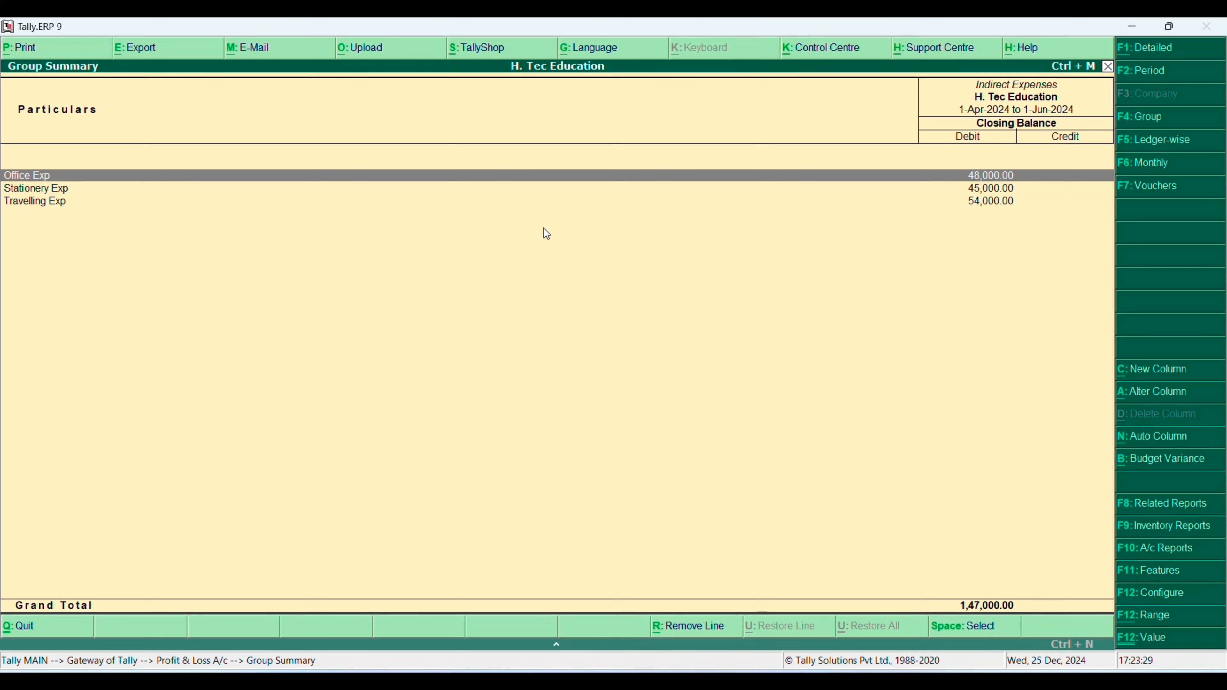
pyautogui.press('Escape')
pyautogui.press('Escape')
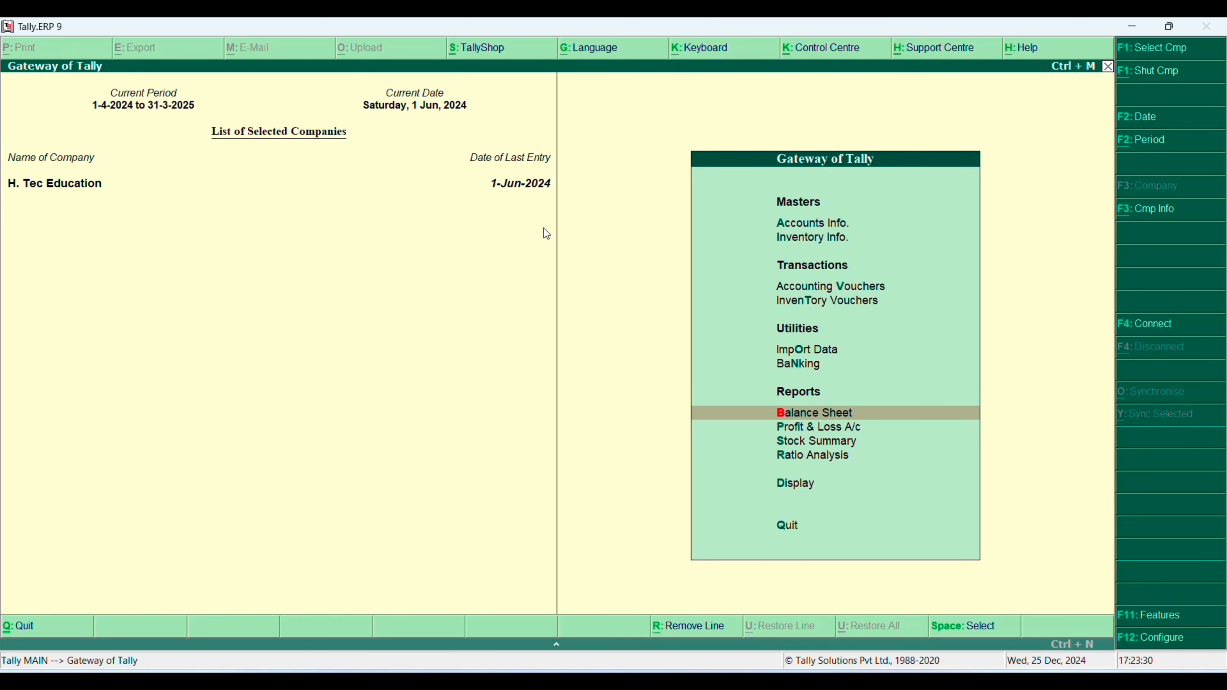
# - Open the Stock Summary and examine the closing balances of the soft drink items from Dew 750ml to Maza 1ltr
pyautogui.press('s')
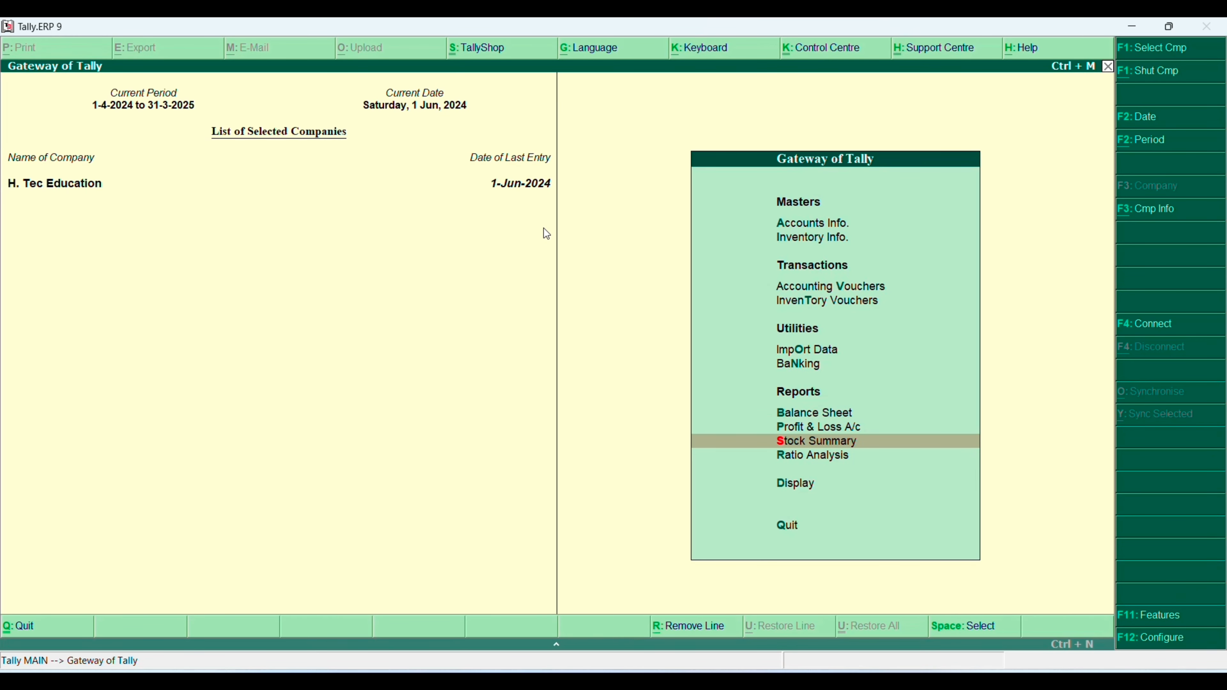
pyautogui.press('Return')
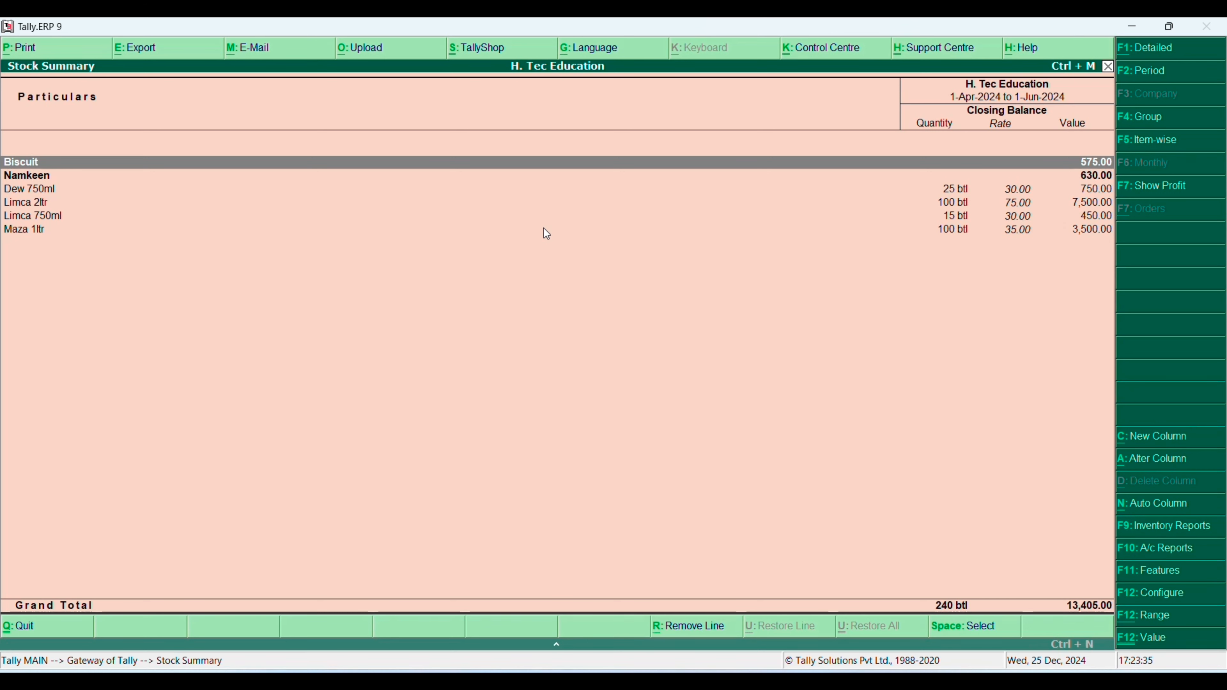
pyautogui.press('Down')
pyautogui.press('Down')
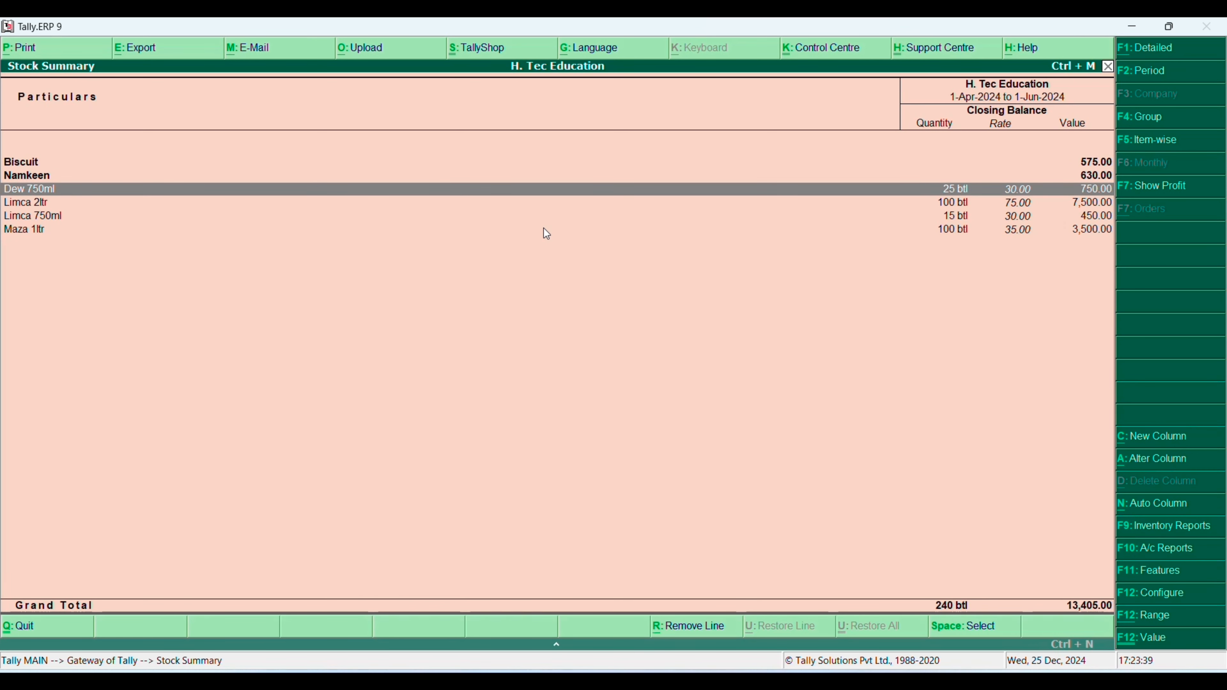
pyautogui.press('Down')
pyautogui.press('Down')
pyautogui.press('Down')
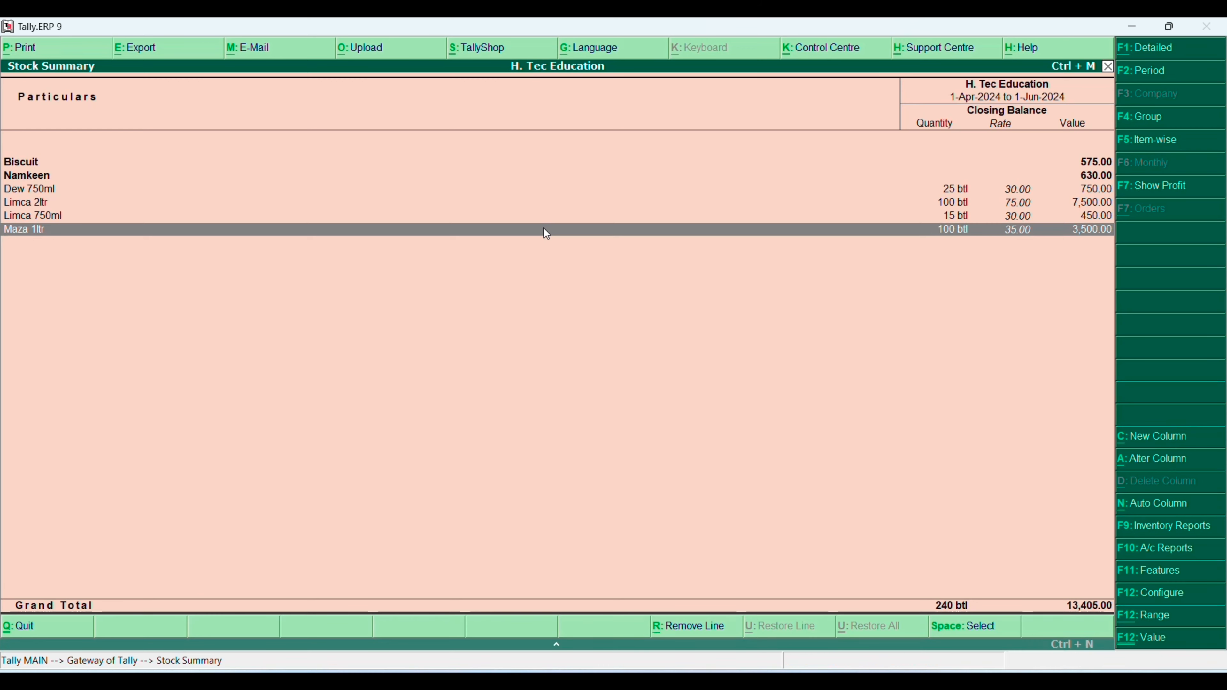
# - Go through the soft drink items in the Stock Summary from Dew 750ml to Maza 1ltr again and return to the Gateway of Tally
pyautogui.press('Up')
pyautogui.press('Up')
pyautogui.press('Up')
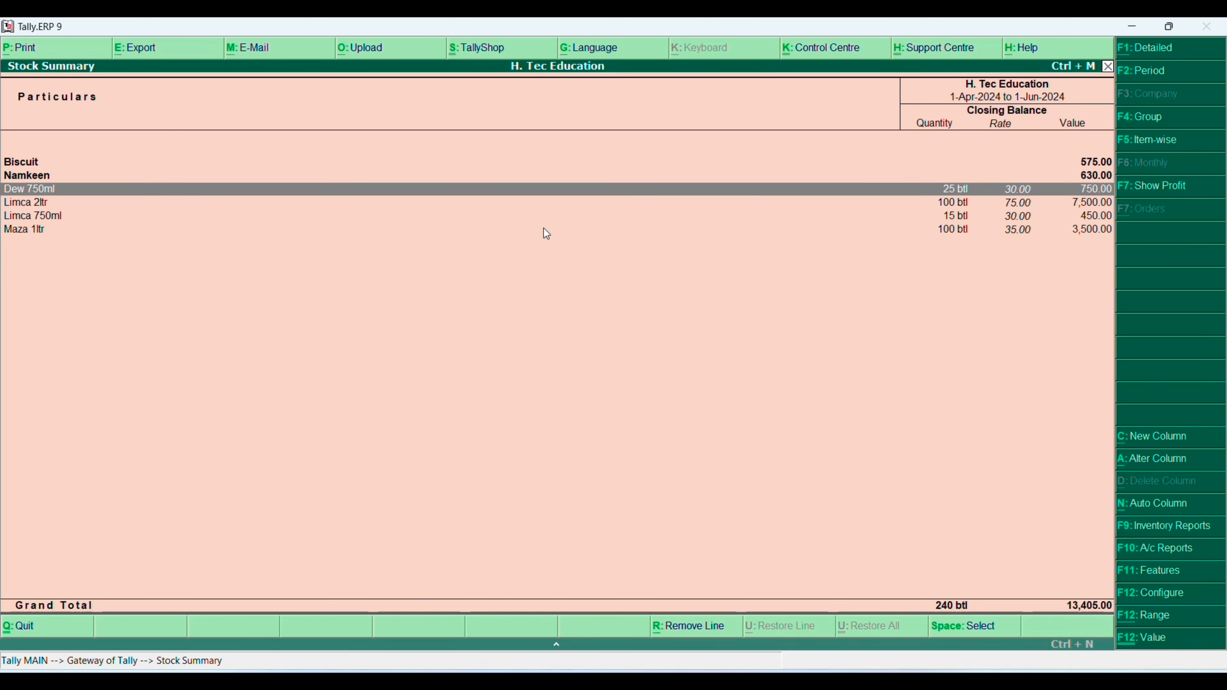
pyautogui.press('Down')
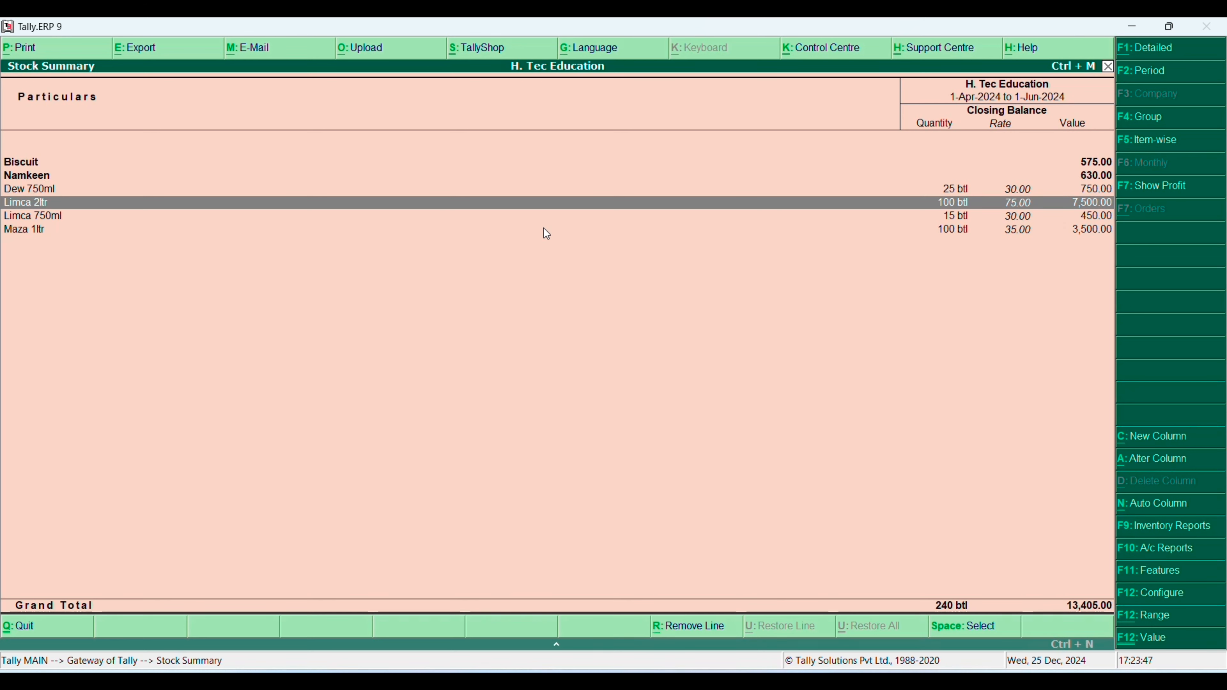
pyautogui.press('Down')
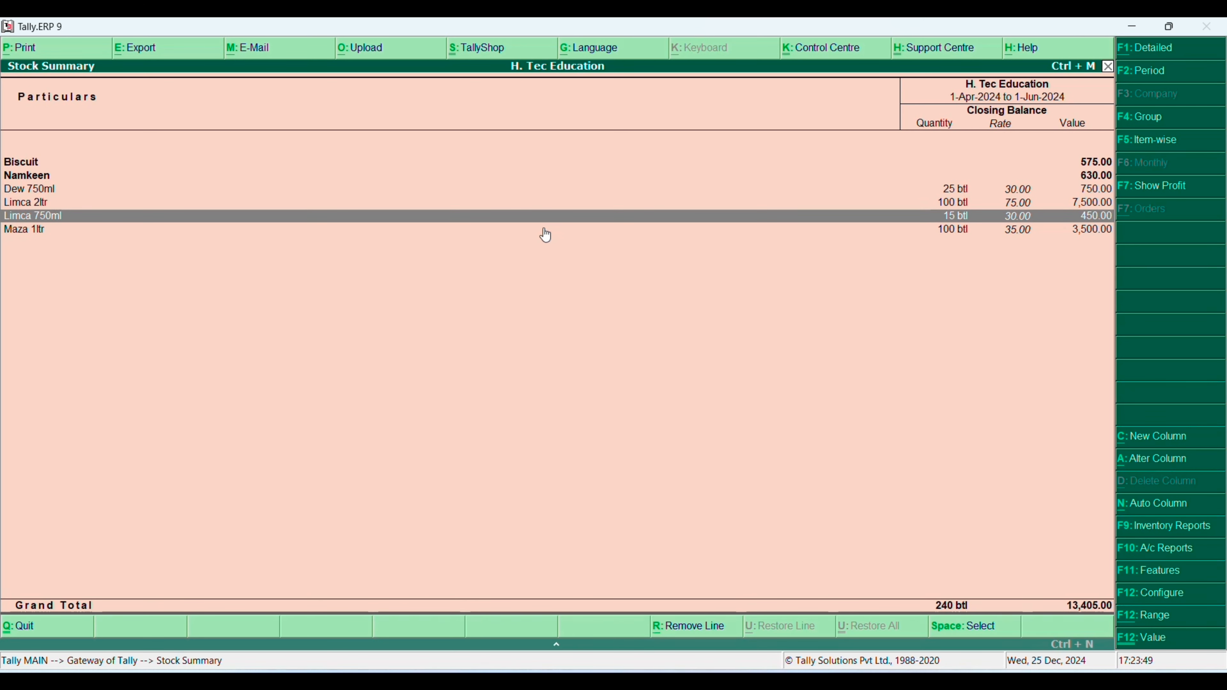
pyautogui.press('Down')
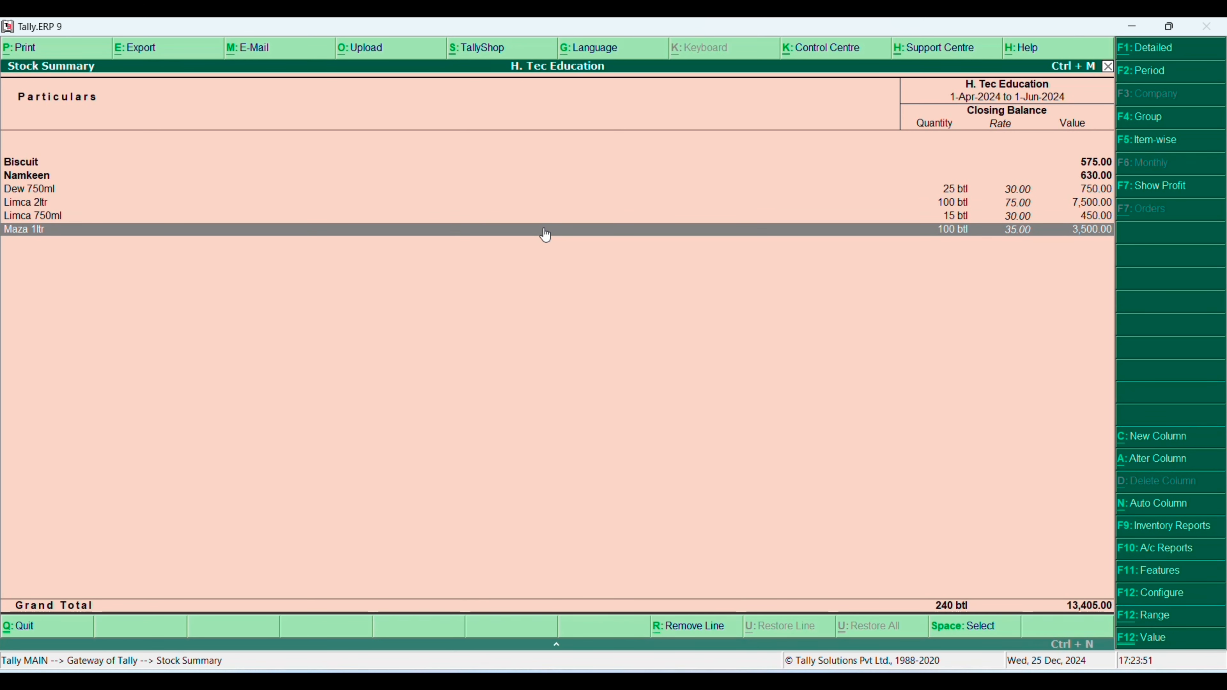
pyautogui.press('Escape')
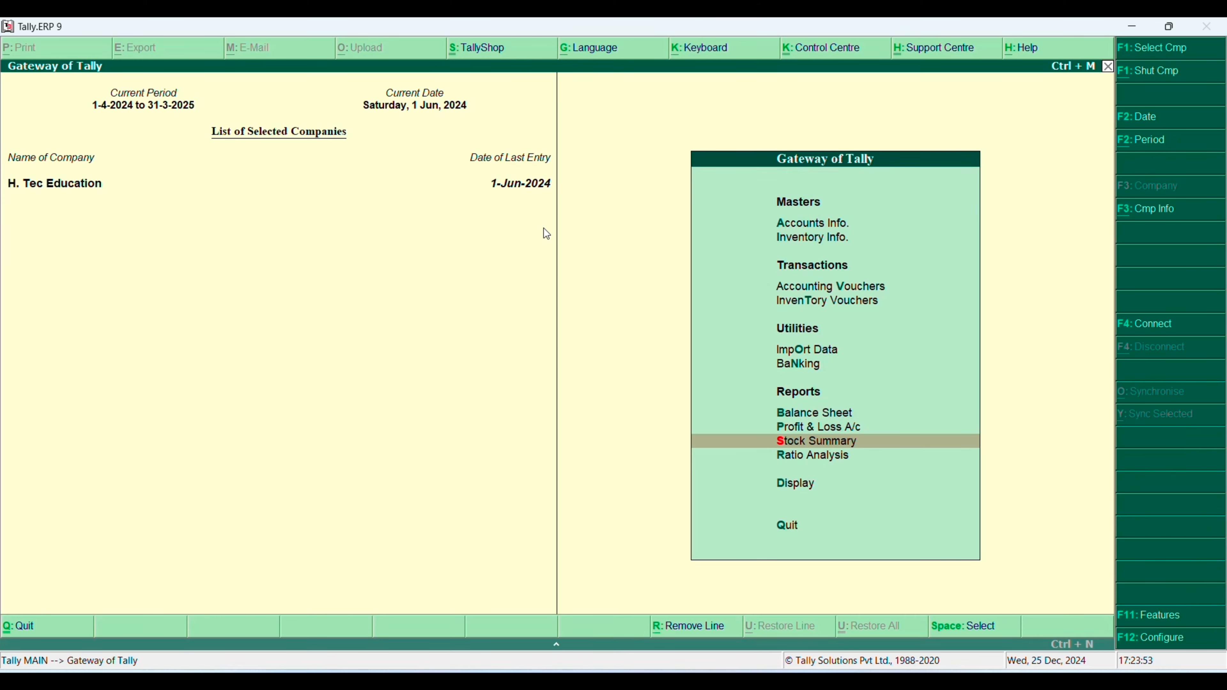
# - Open the Stock Category Summary for the 1ltr category from the Statements of Inventory
pyautogui.press('Up')
pyautogui.press('Up')
pyautogui.press('Down')
pyautogui.press('Down')
pyautogui.press('Down')
pyautogui.press('Down')
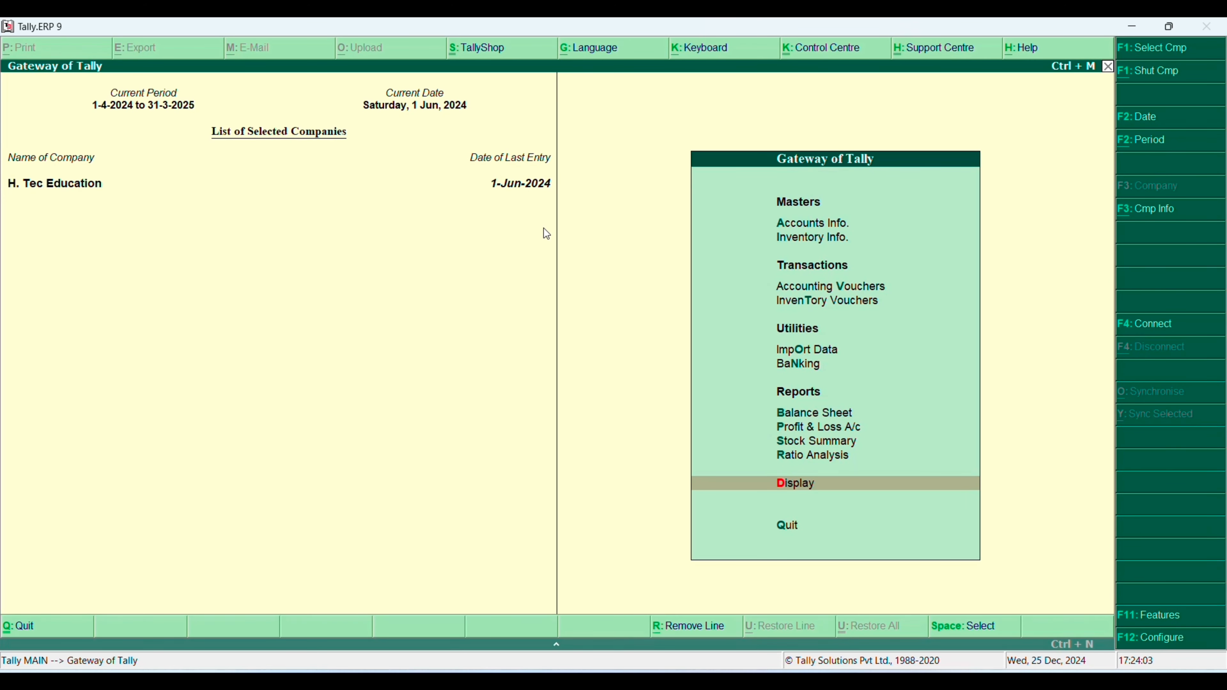
pyautogui.press('Return')
pyautogui.press('Down')
pyautogui.press('Down')
pyautogui.press('Down')
pyautogui.press('Down')
pyautogui.press('Down')
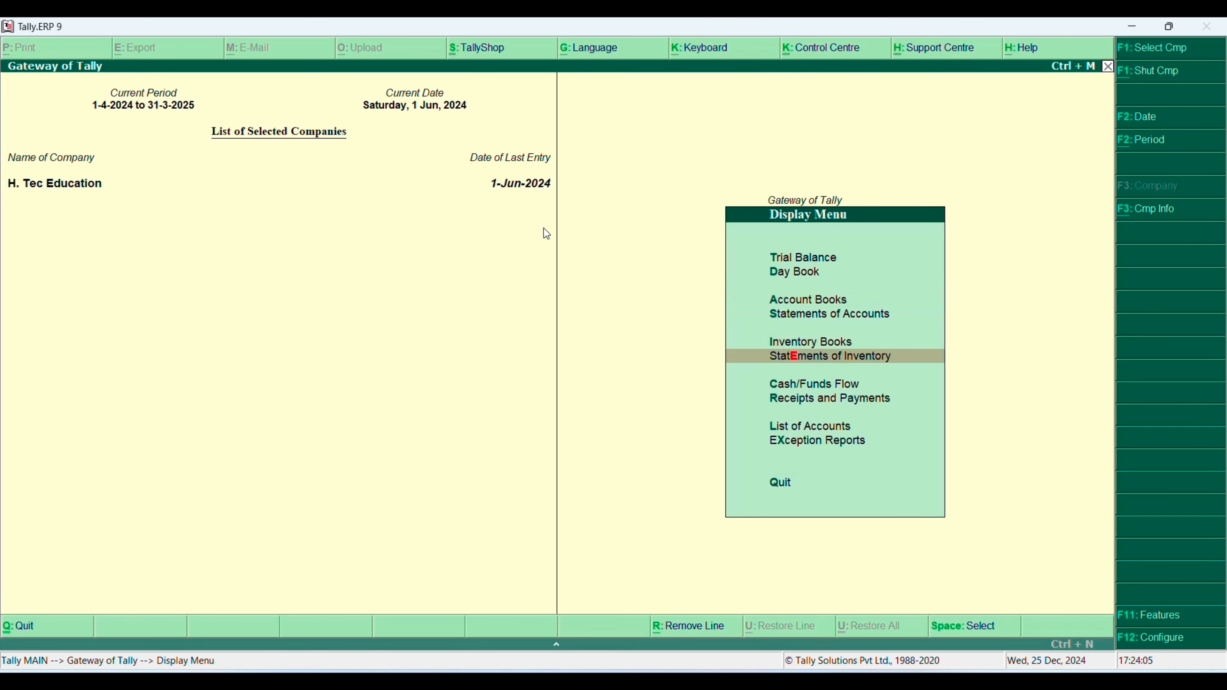
pyautogui.press('Return')
pyautogui.press('Return')
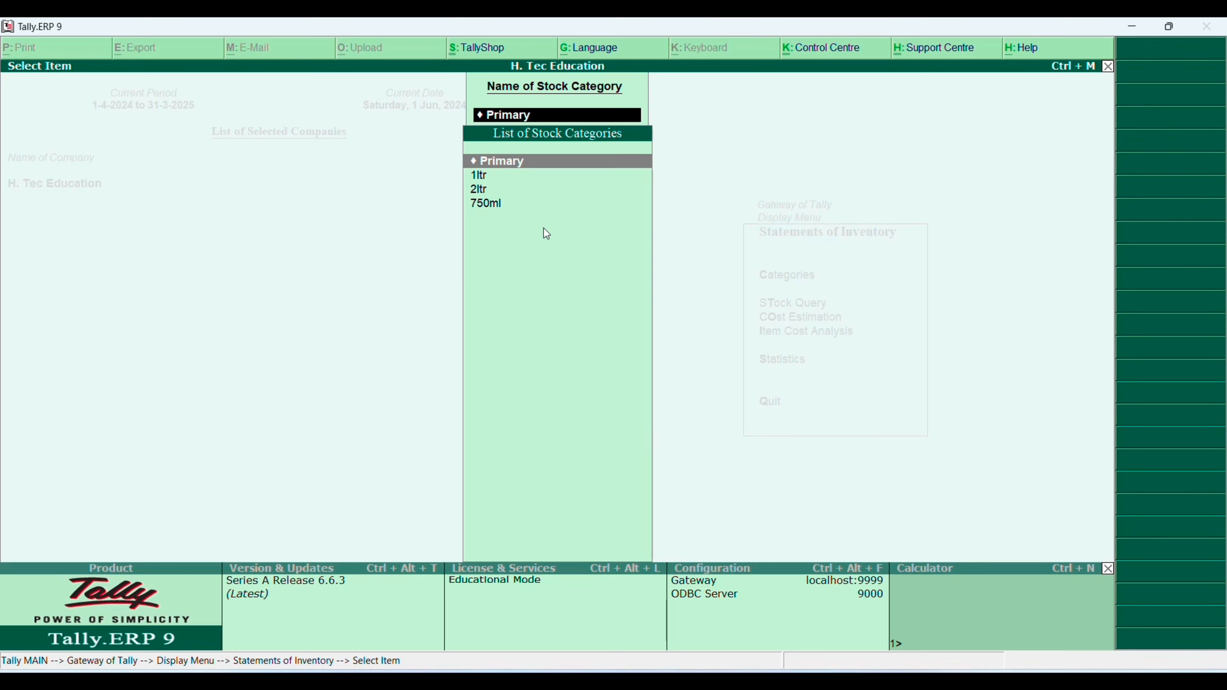
pyautogui.press('Return')
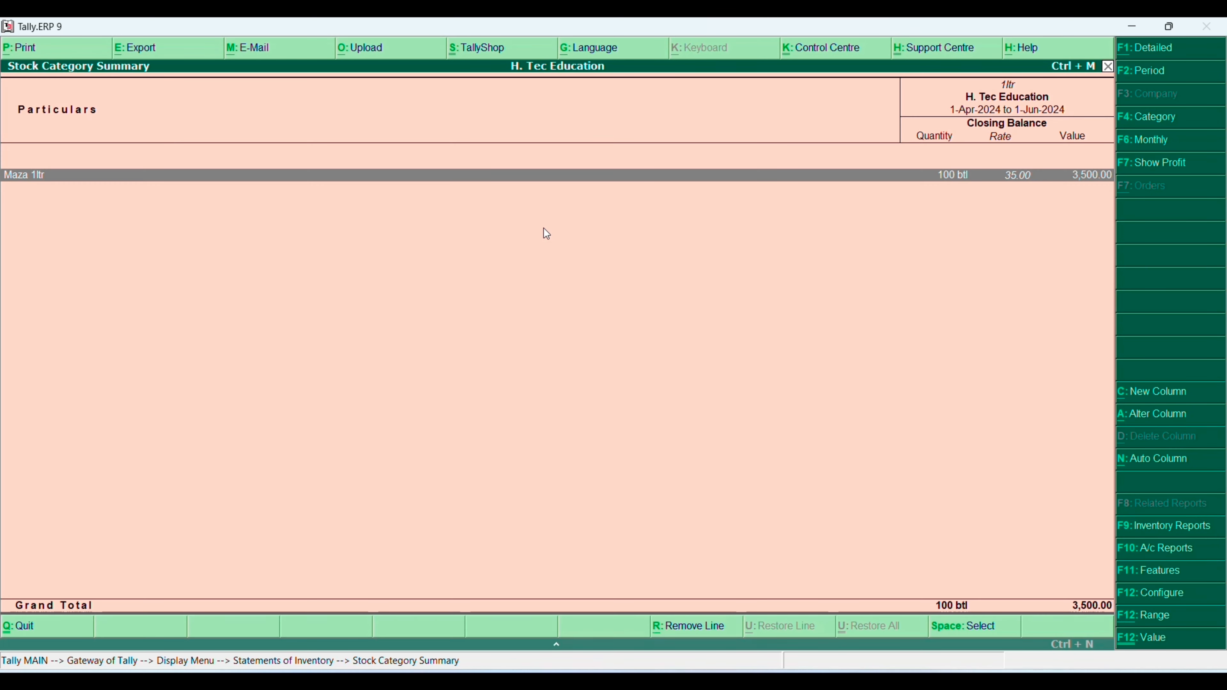
# - View the Stock Category Summary for the 2ltr category
pyautogui.press('Escape')
pyautogui.press('Down')
pyautogui.press('Return')
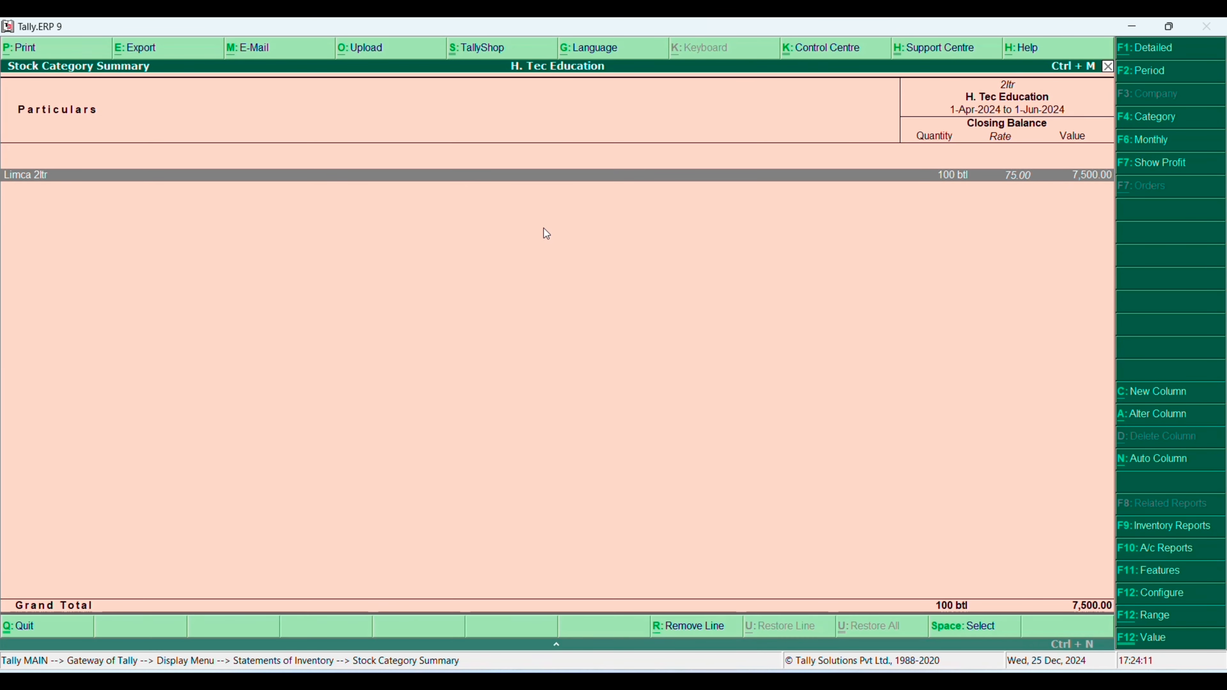
# - View the Stock Category Summary for the 750ml category and return to the Gateway of Tally
pyautogui.press('Escape')
pyautogui.press('Down')
pyautogui.press('Return')
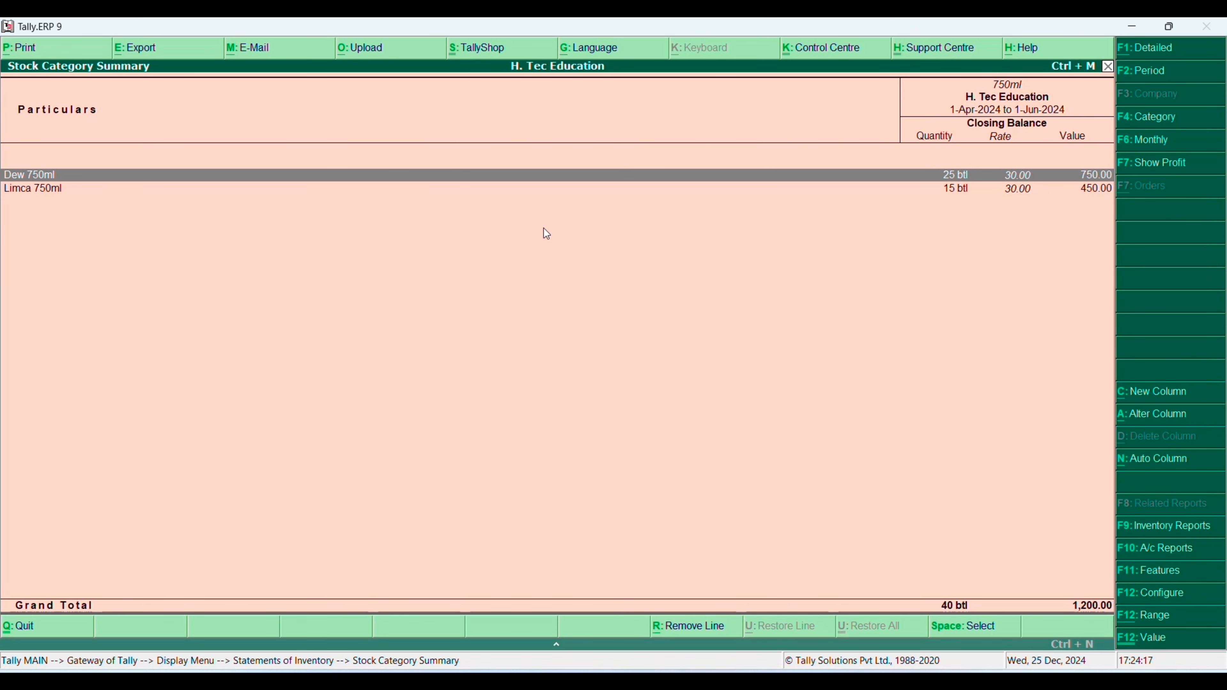
pyautogui.press('Escape')
pyautogui.press('Escape')
pyautogui.press('Escape')
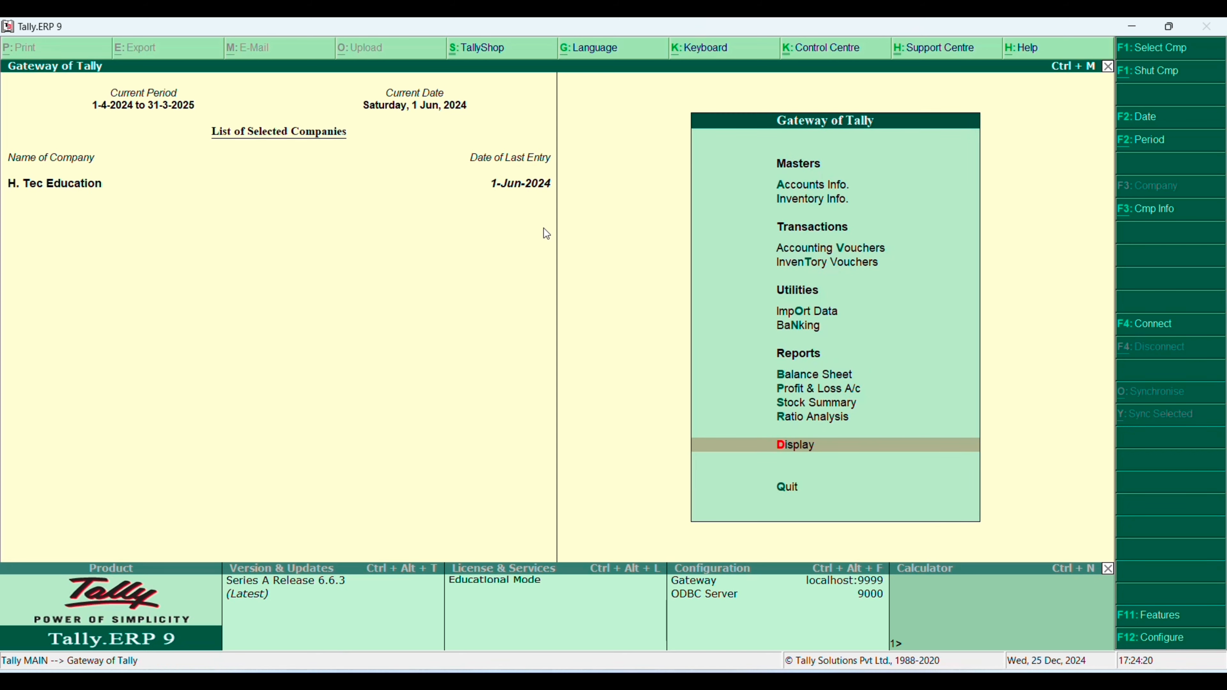